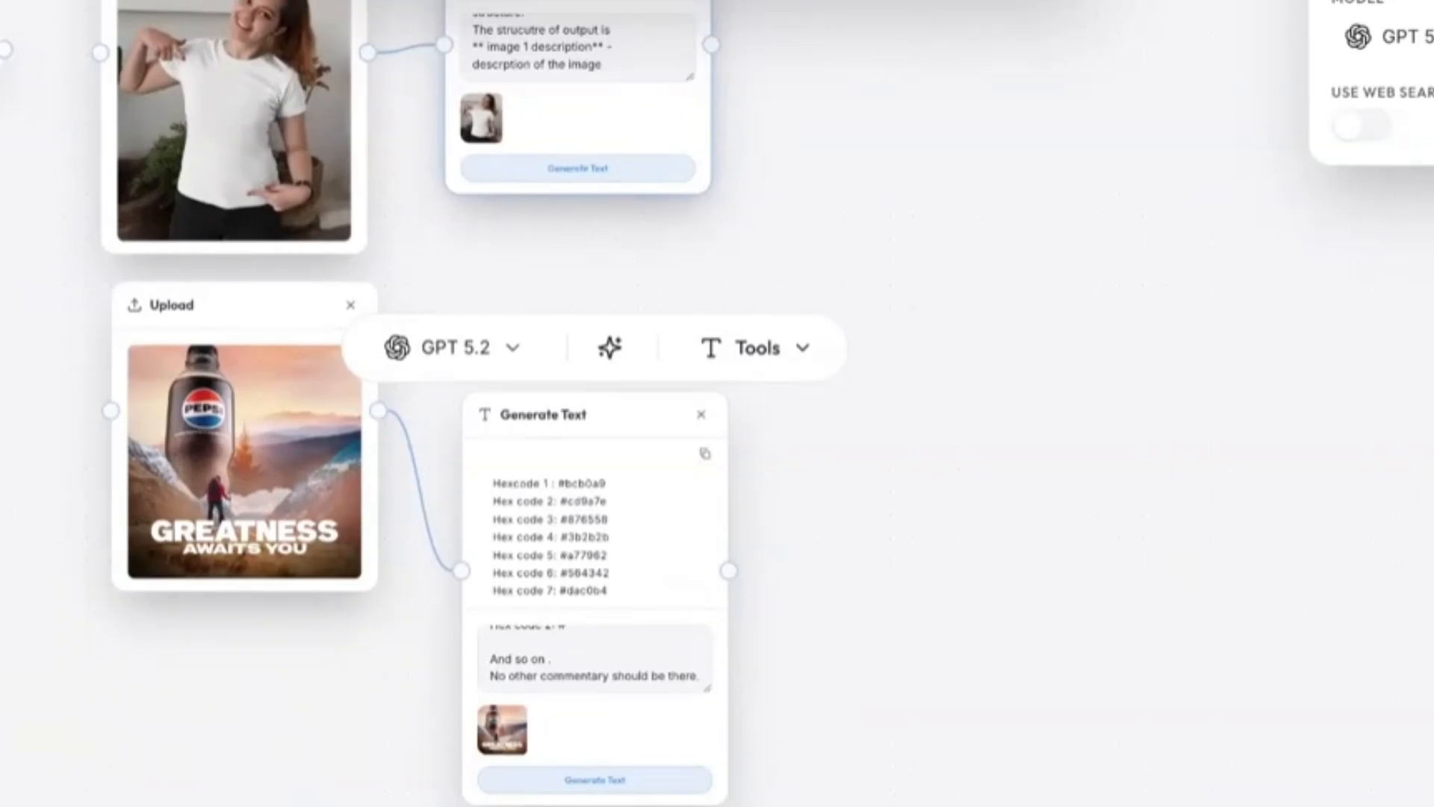
Connect a Generate Image node to the hex-code Generate Text node and paste in the full-screen horizontal palette strip prompt.
{"action": "left_click_drag", "start_coordinate": [729, 570], "coordinate": [849, 479]}
{"action": "left_click", "coordinate": [959, 599]}
{"action": "left_click", "coordinate": [921, 648]}
{"action": "key", "text": "super+v"}
{"action": "left_click_drag", "start_coordinate": [1002, 567], "coordinate": [991, 434]}
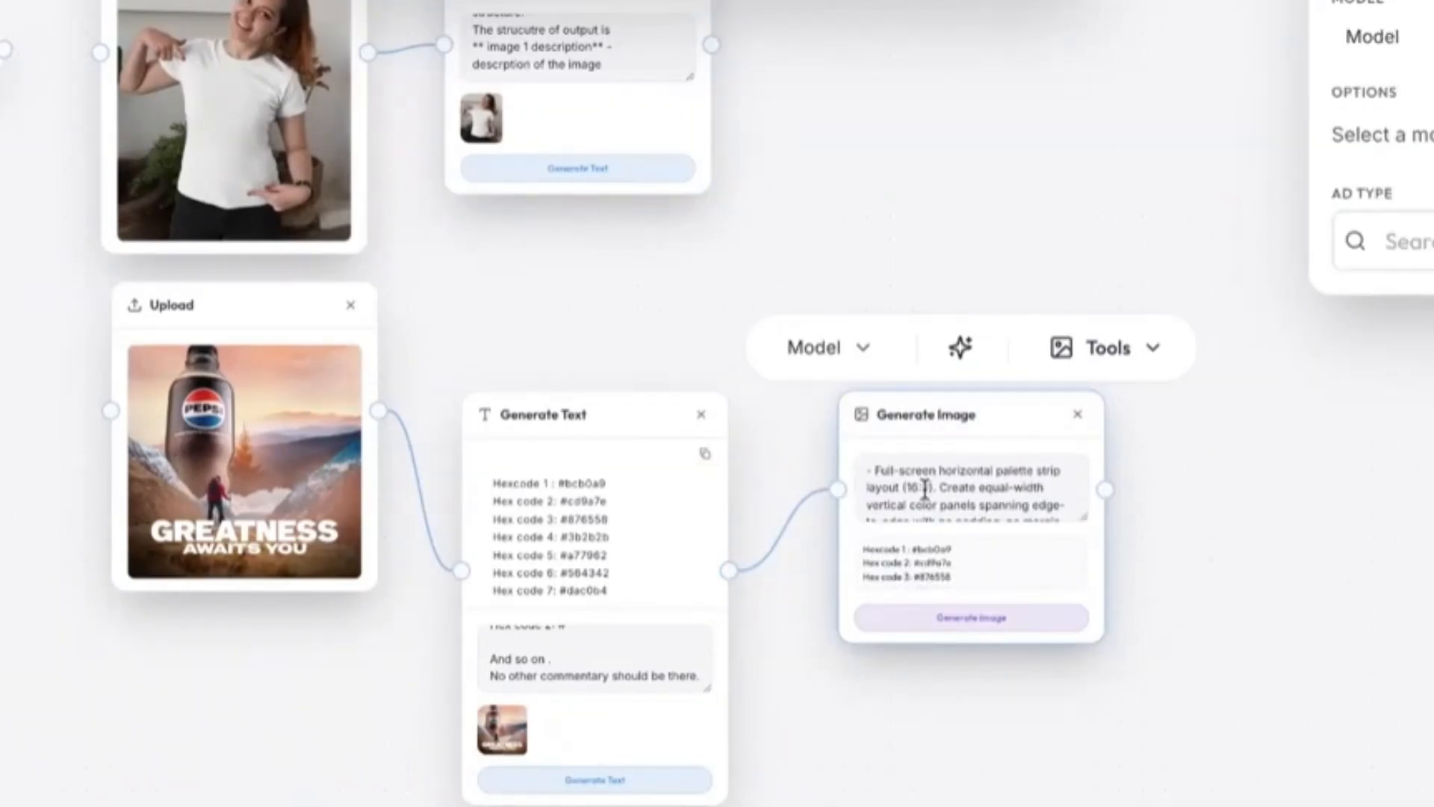
Set the palette image node's model to GPT Image 1.5 and generate the colour palette image.
{"action": "scroll", "coordinate": [924, 490], "scroll_direction": "down", "scroll_amount": 4}
{"action": "left_click", "coordinate": [818, 347]}
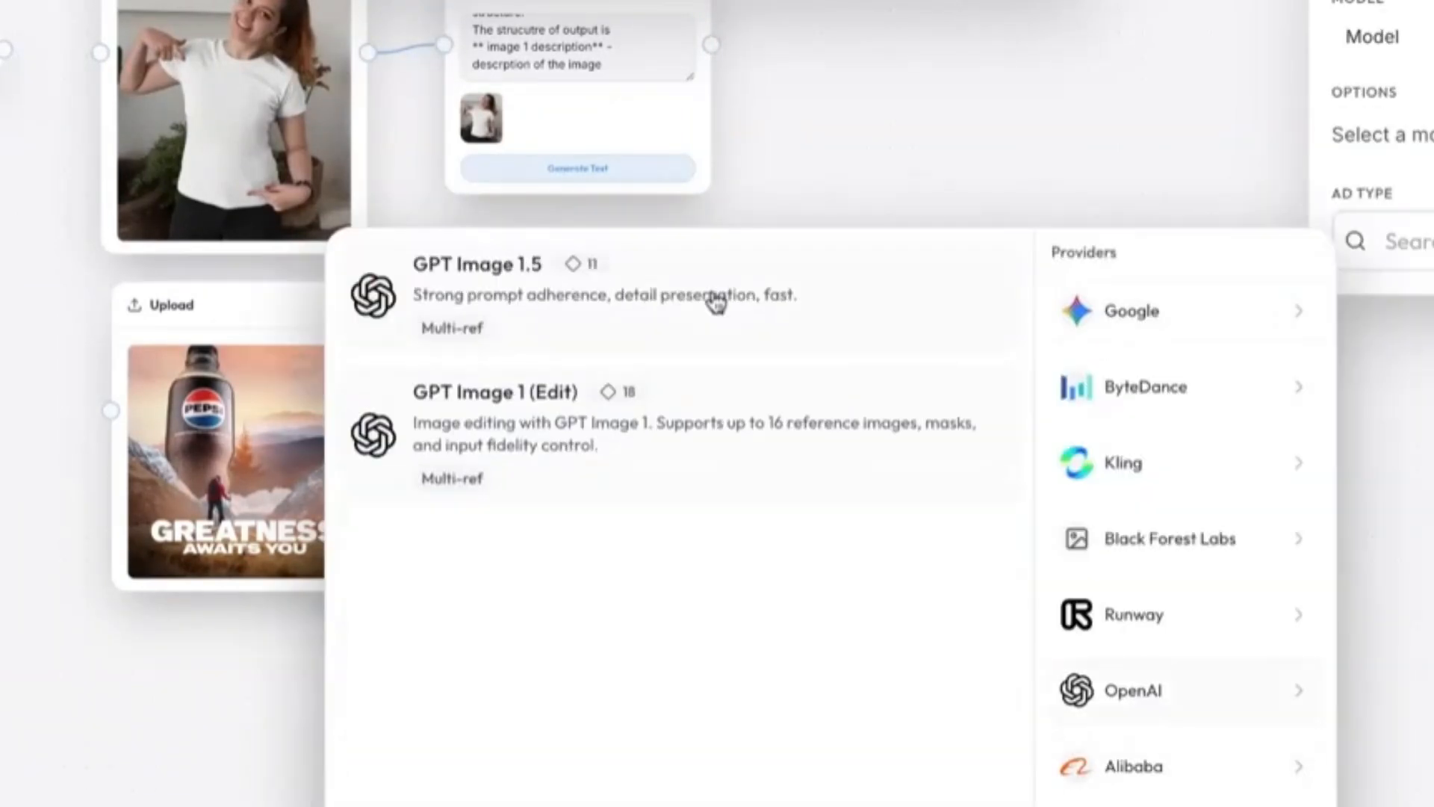
{"action": "left_click", "coordinate": [716, 303]}
{"action": "left_click", "coordinate": [976, 626]}
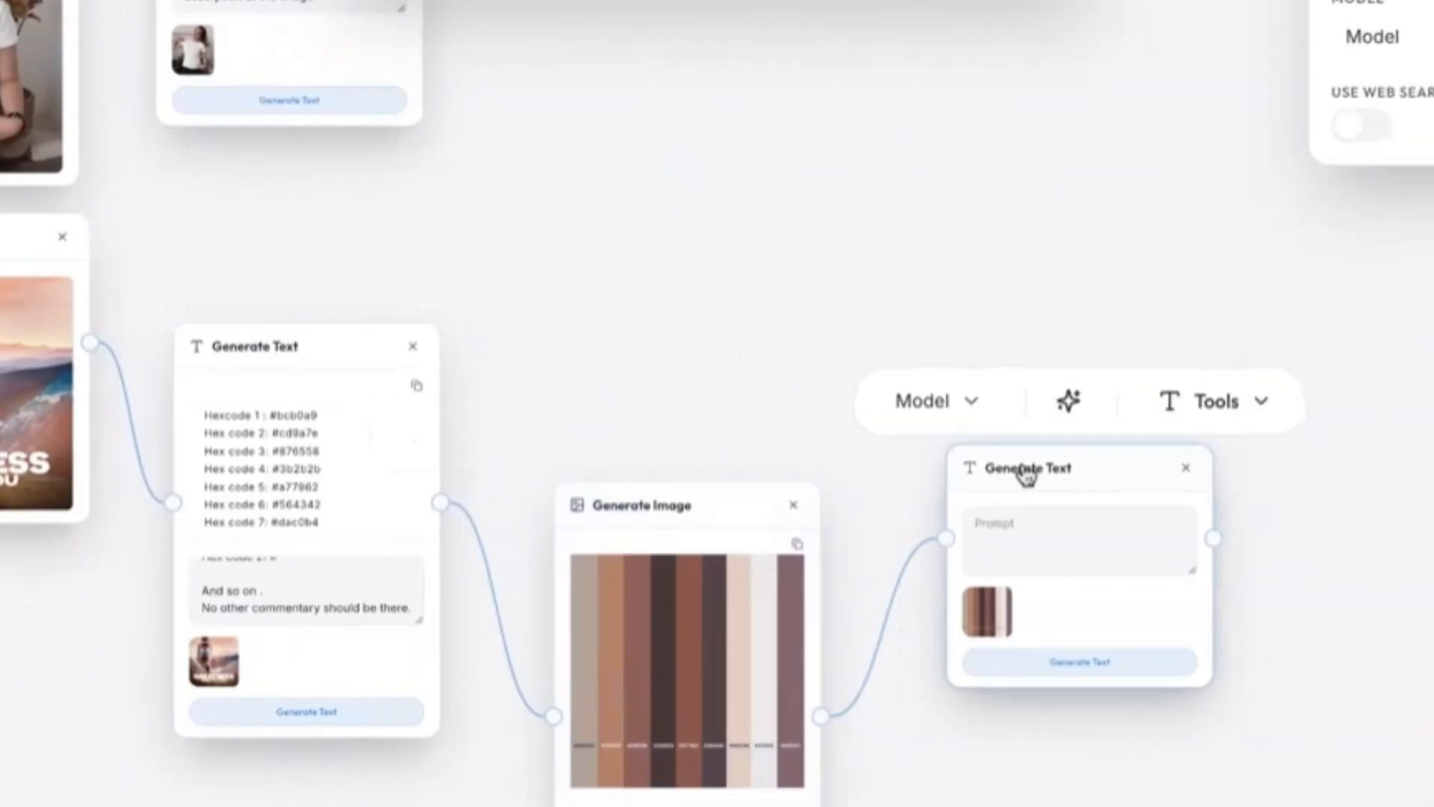
Give the palette's Generate Text node the "** image 2 description**" output structure and generate the description with GPT 5.2.
{"action": "scroll", "coordinate": [1027, 475], "scroll_direction": "down", "scroll_amount": 3}
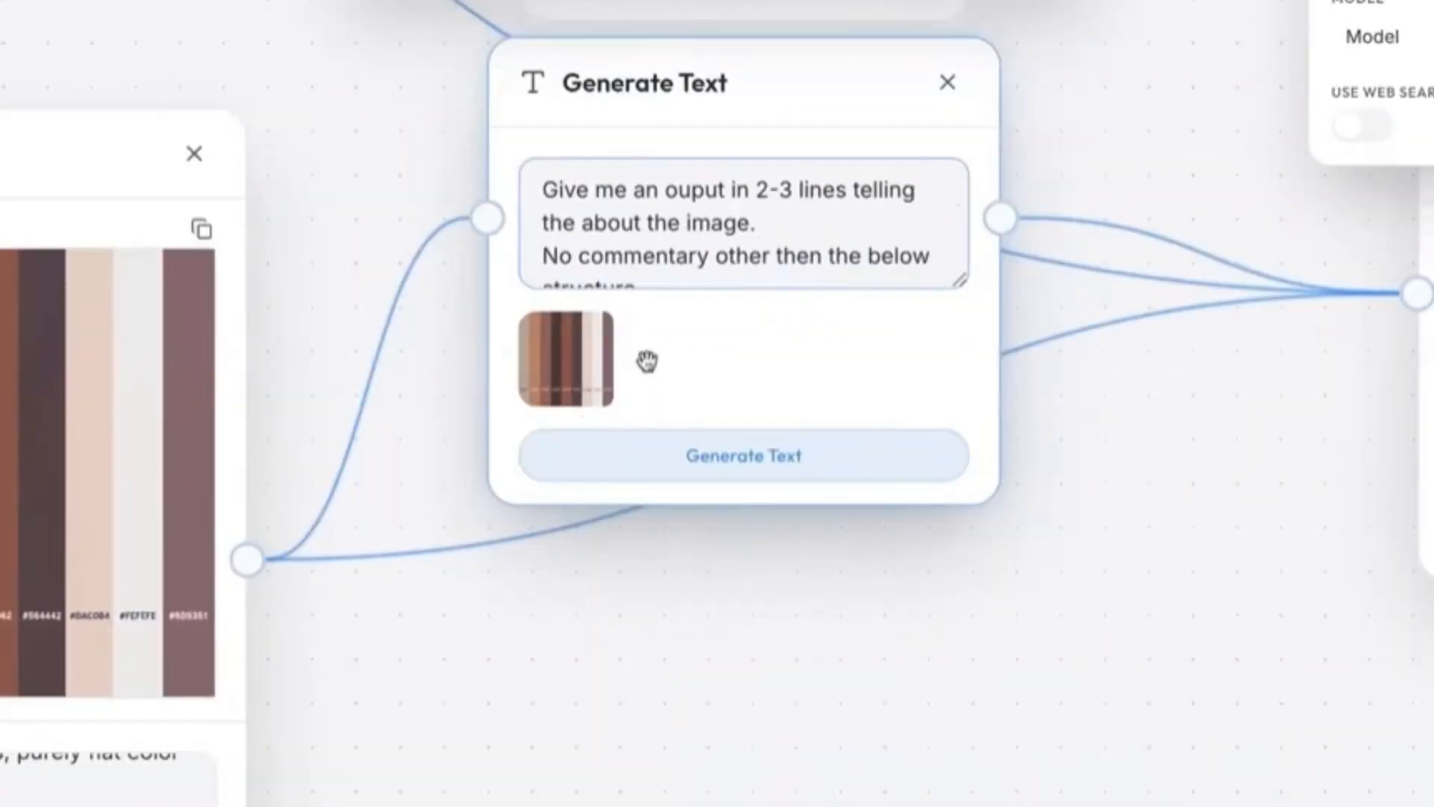
{"action": "scroll", "coordinate": [700, 230], "scroll_direction": "down", "scroll_amount": 3}
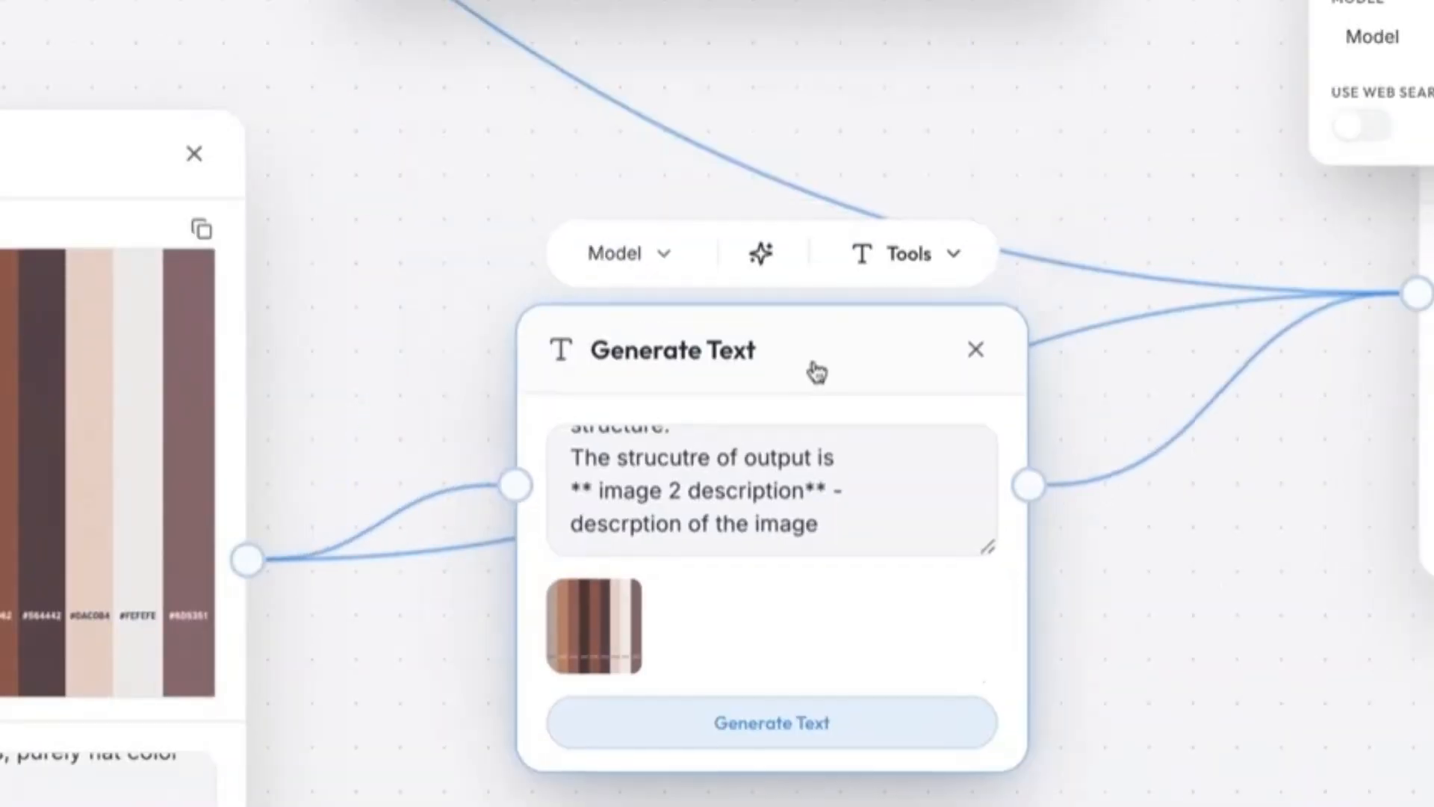
{"action": "left_click", "coordinate": [608, 250]}
{"action": "left_click", "coordinate": [463, 499]}
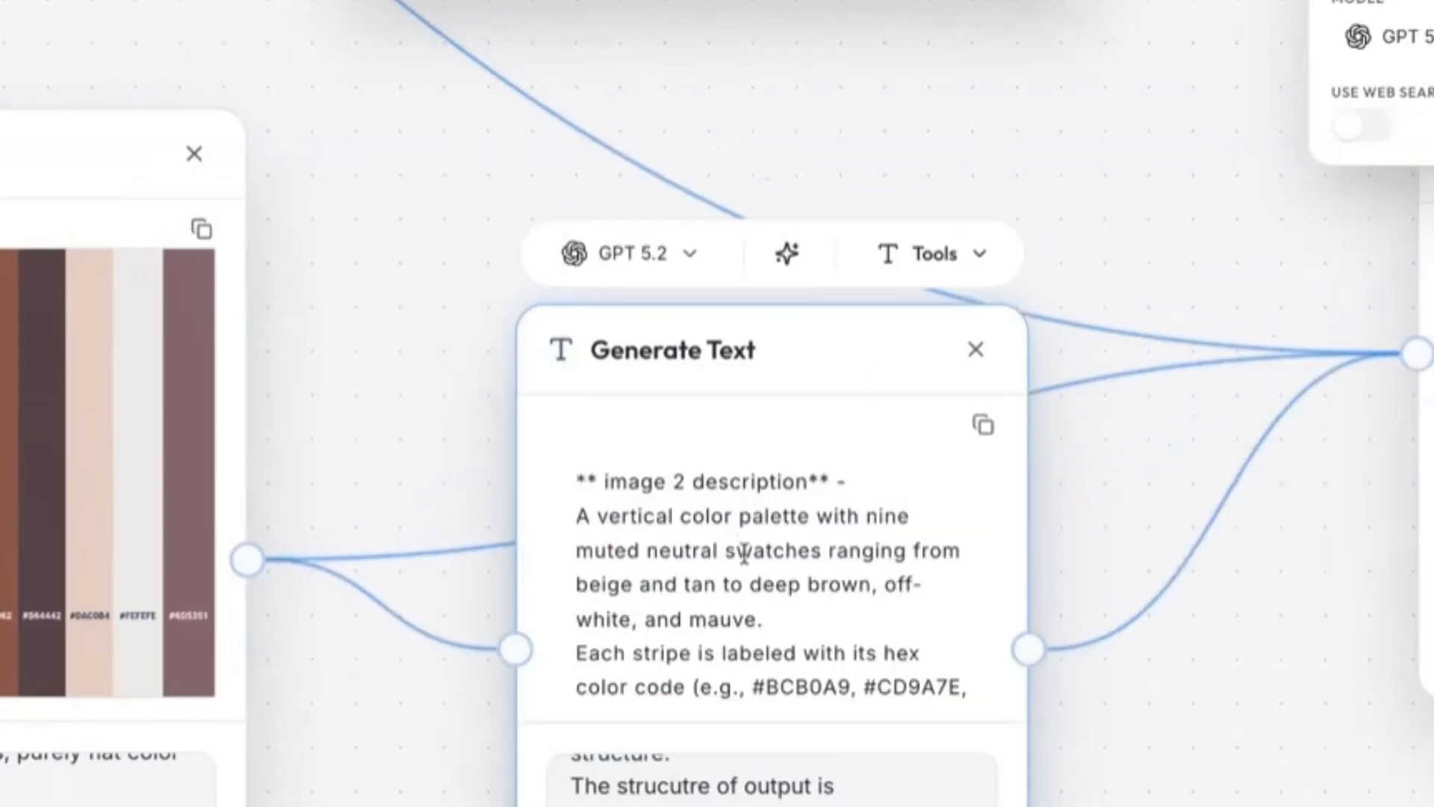
{"action": "scroll", "coordinate": [744, 554], "scroll_direction": "down", "scroll_amount": 3}
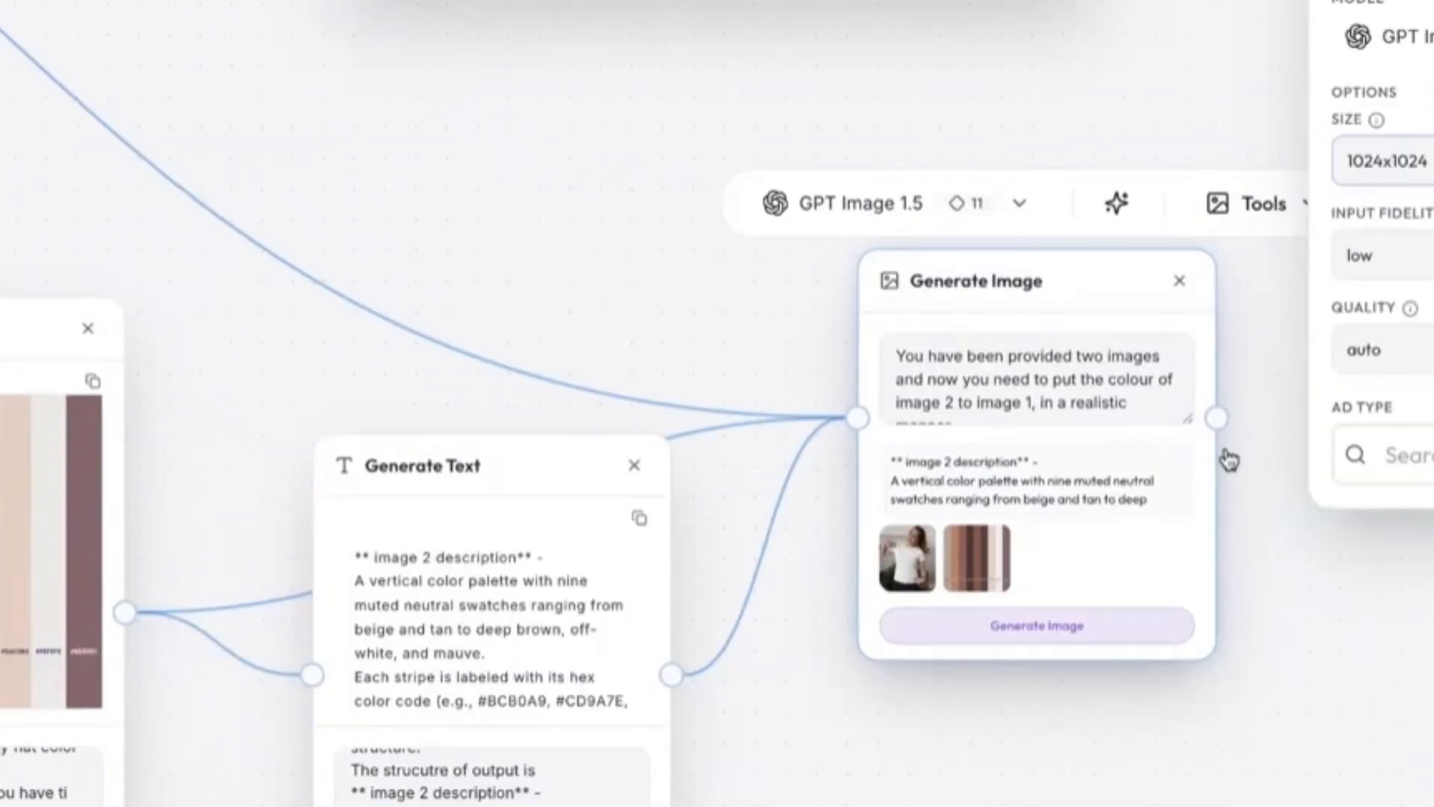
Prompt the final Generate Image node to put image 2's colour onto image 1 realistically, and generate with GPT Image 1.5.
{"action": "scroll", "coordinate": [1226, 458], "scroll_direction": "up", "scroll_amount": 3}
{"action": "scroll", "coordinate": [733, 512], "scroll_direction": "down", "scroll_amount": 3}
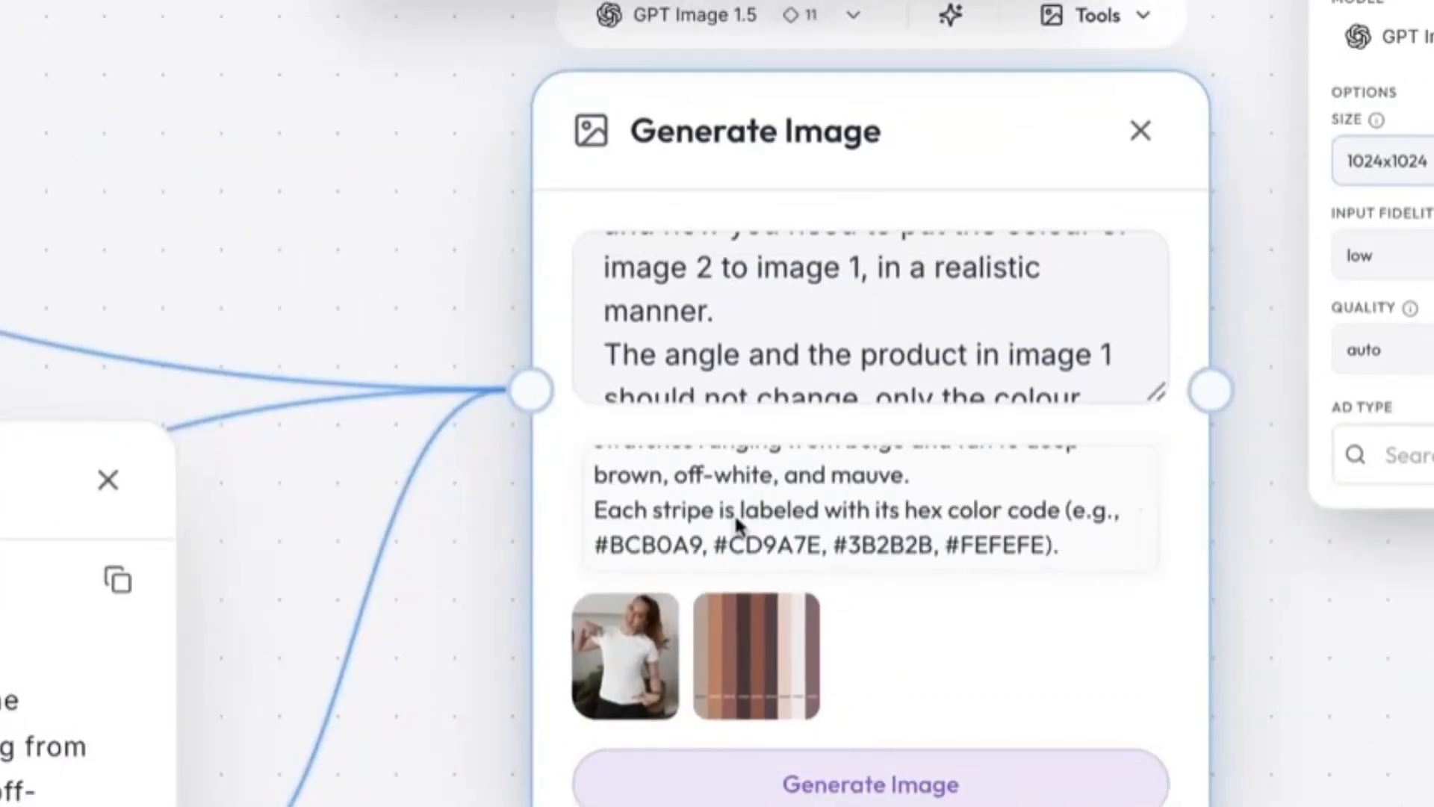
{"action": "left_click", "coordinate": [814, 783]}
{"action": "scroll", "coordinate": [808, 612], "scroll_direction": "down", "scroll_amount": 5}
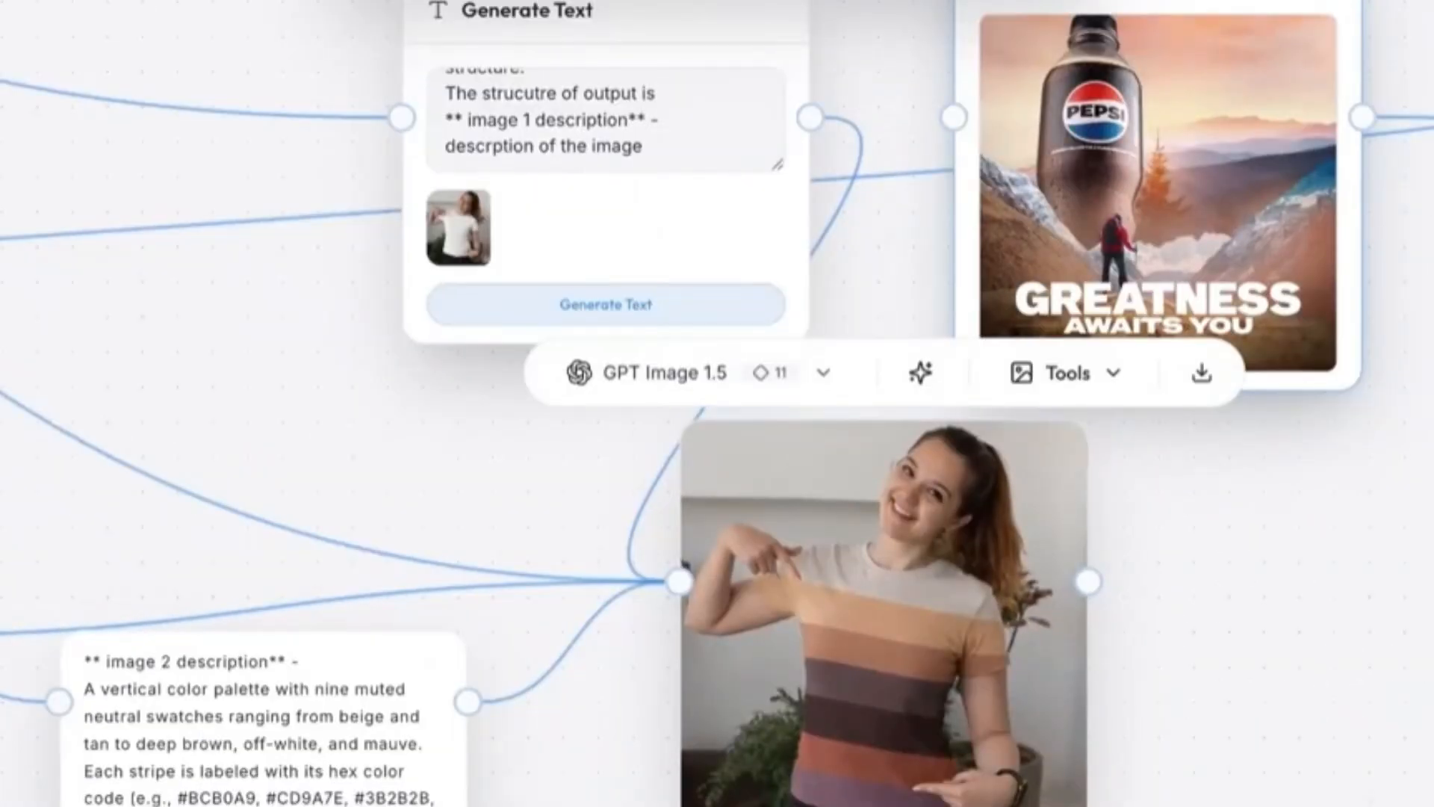
{"action": "scroll", "coordinate": [1373, 638], "scroll_direction": "down", "scroll_amount": 5}
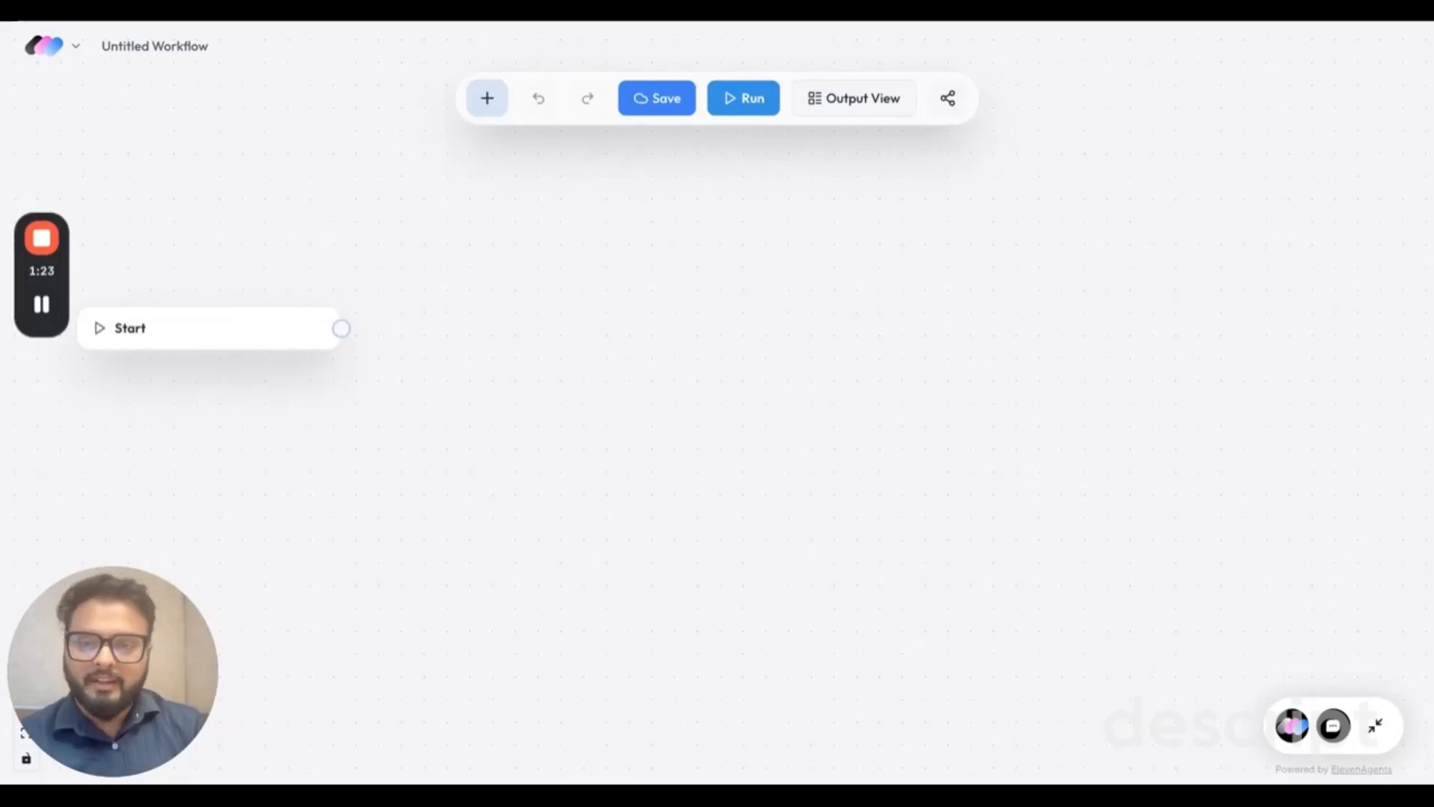
Add an Upload node beside the Start node and upload the photo of the woman in a white T-shirt.
{"action": "left_click", "coordinate": [487, 98]}
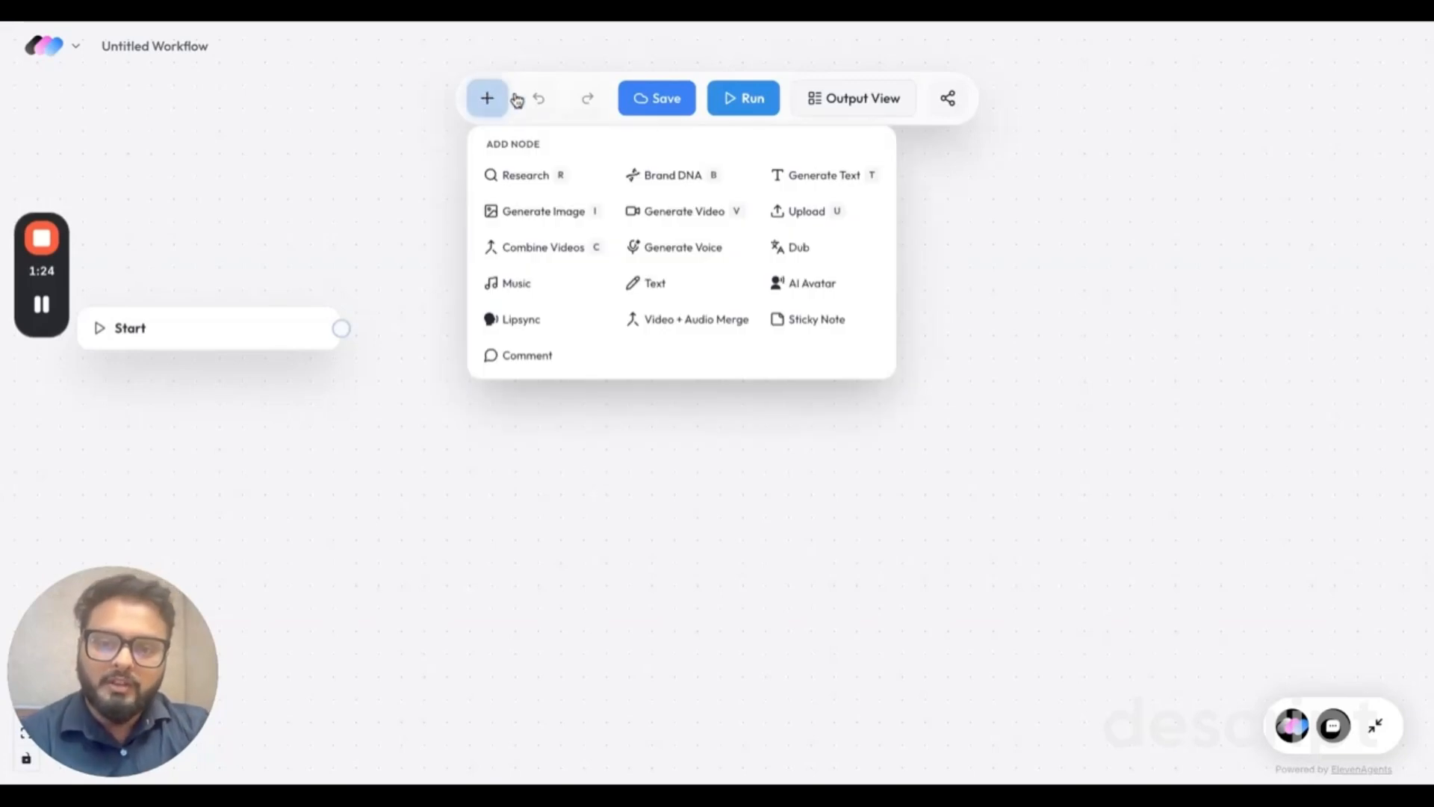
{"action": "left_click", "coordinate": [827, 218]}
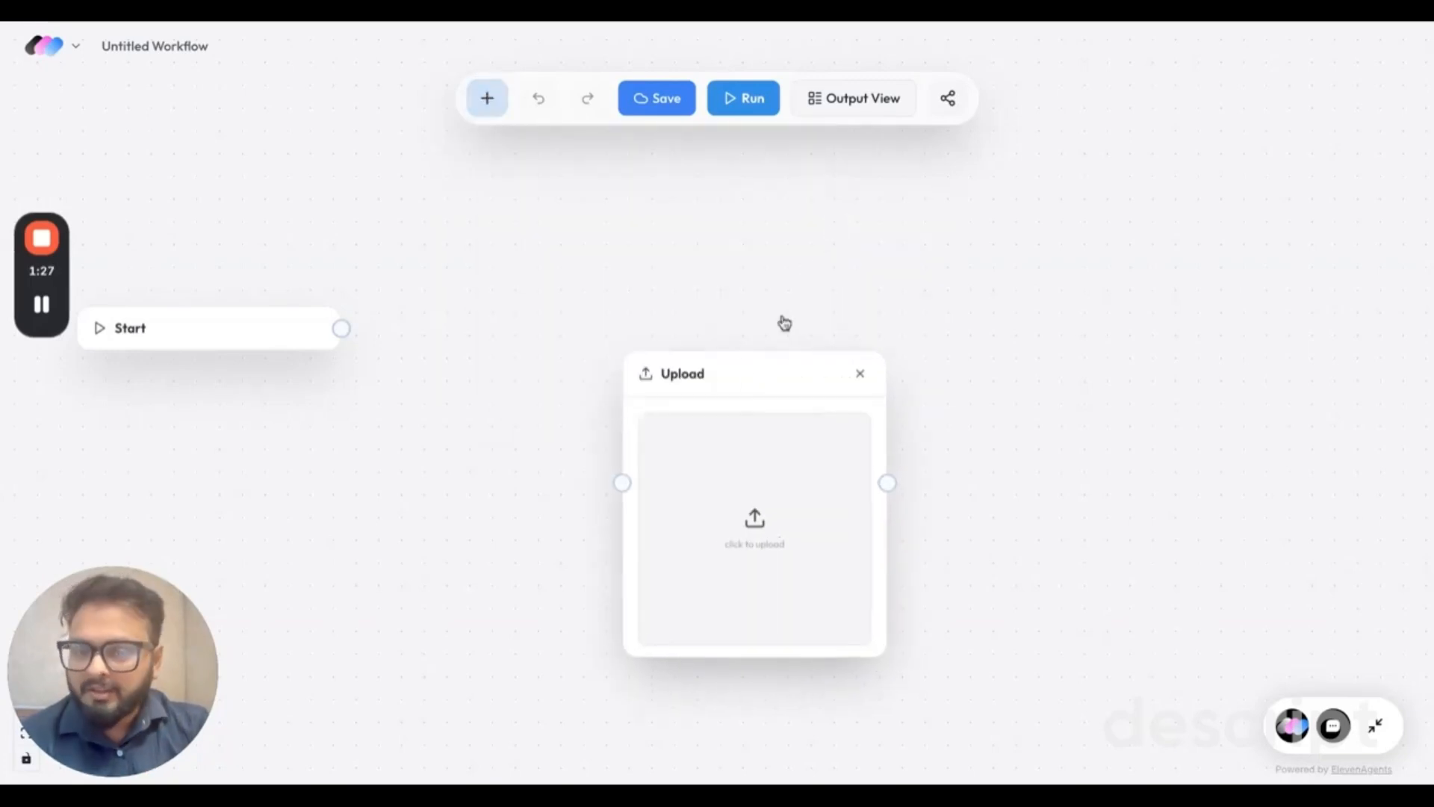
{"action": "left_click_drag", "start_coordinate": [730, 381], "coordinate": [545, 204]}
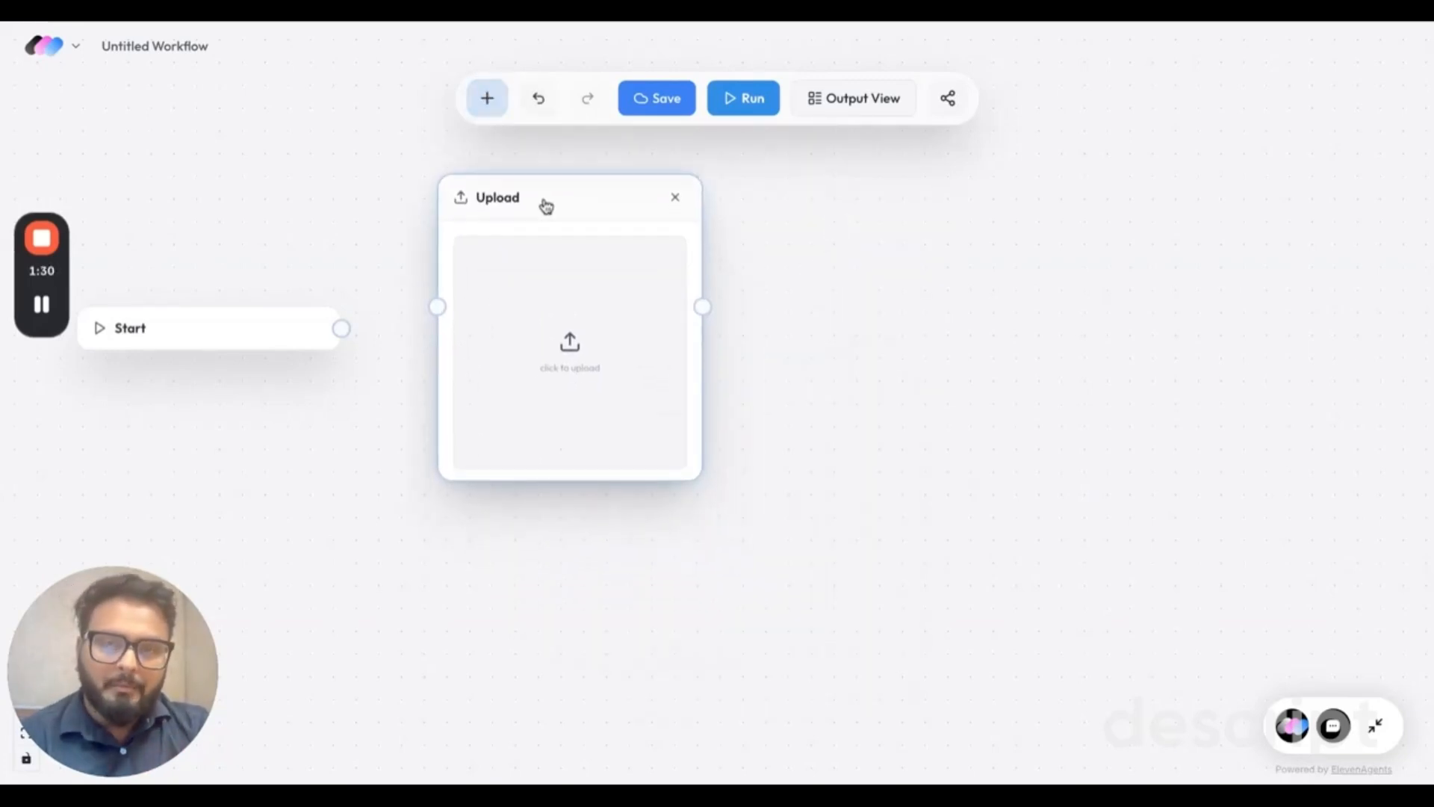
{"action": "left_click", "coordinate": [577, 348]}
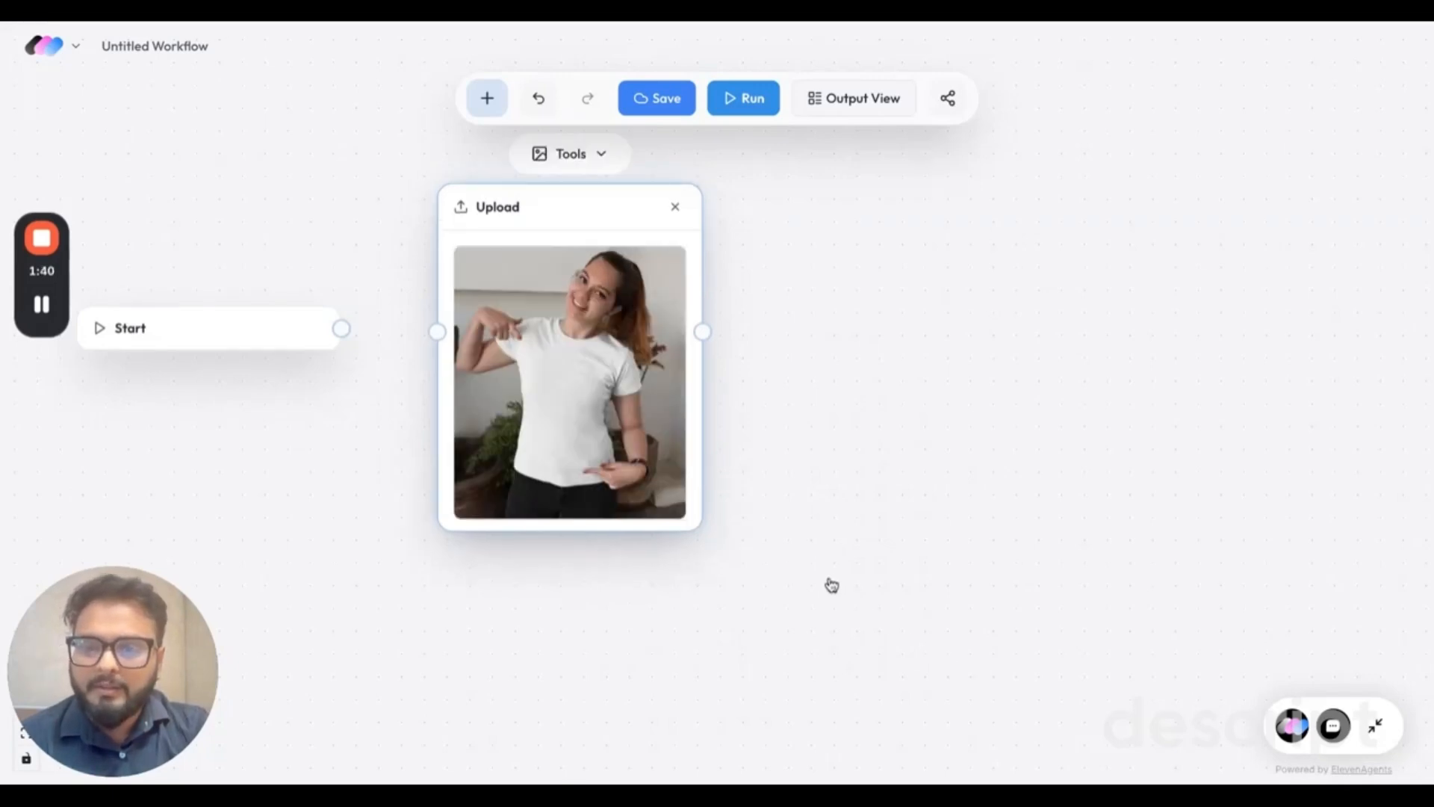
Add a second Upload node below the T-shirt photo and upload the Pepsi "Greatness Awaits You" poster.
{"action": "scroll", "coordinate": [832, 585], "scroll_direction": "down", "scroll_amount": 1}
{"action": "left_click", "coordinate": [794, 592]}
{"action": "key", "text": "u"}
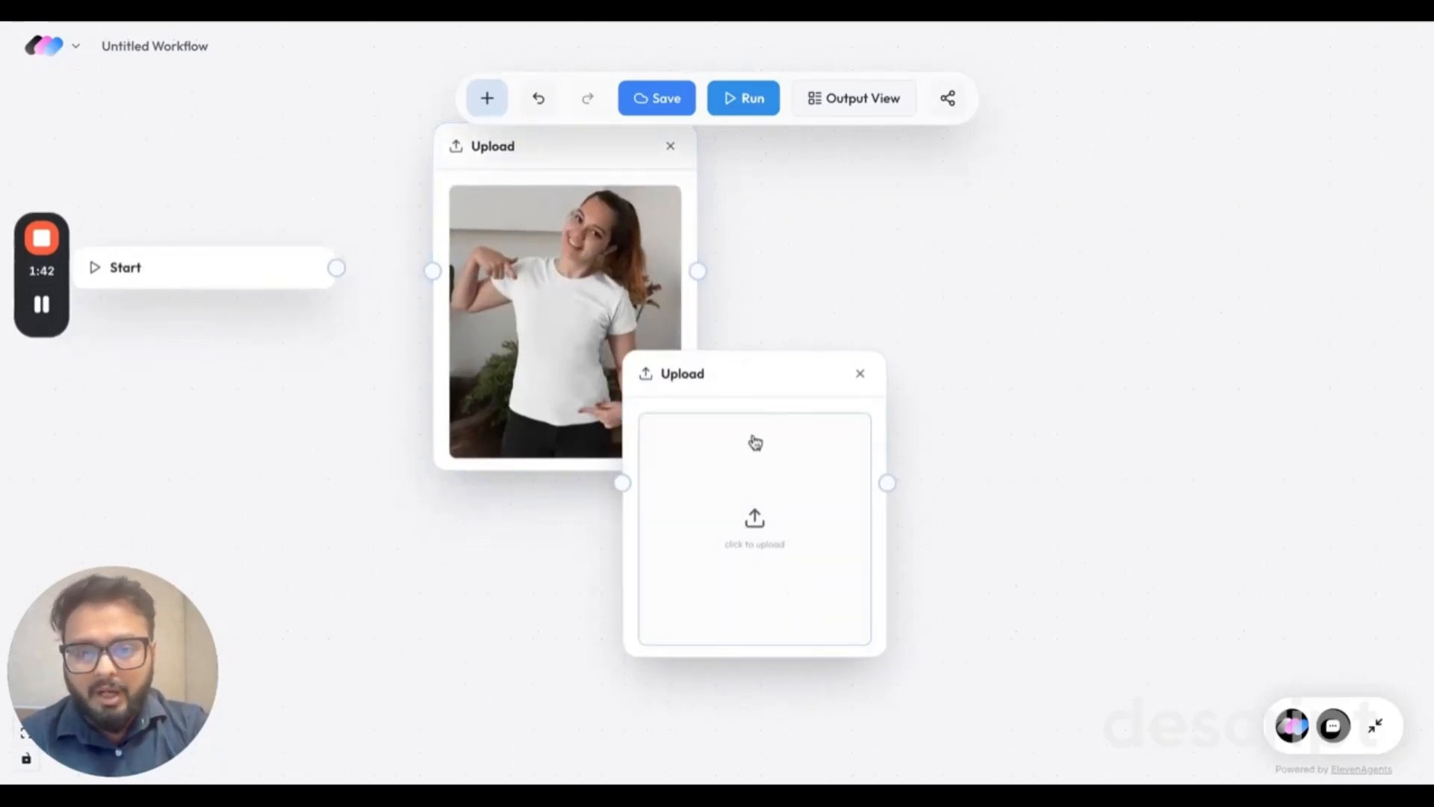
{"action": "left_click_drag", "start_coordinate": [755, 442], "coordinate": [578, 581]}
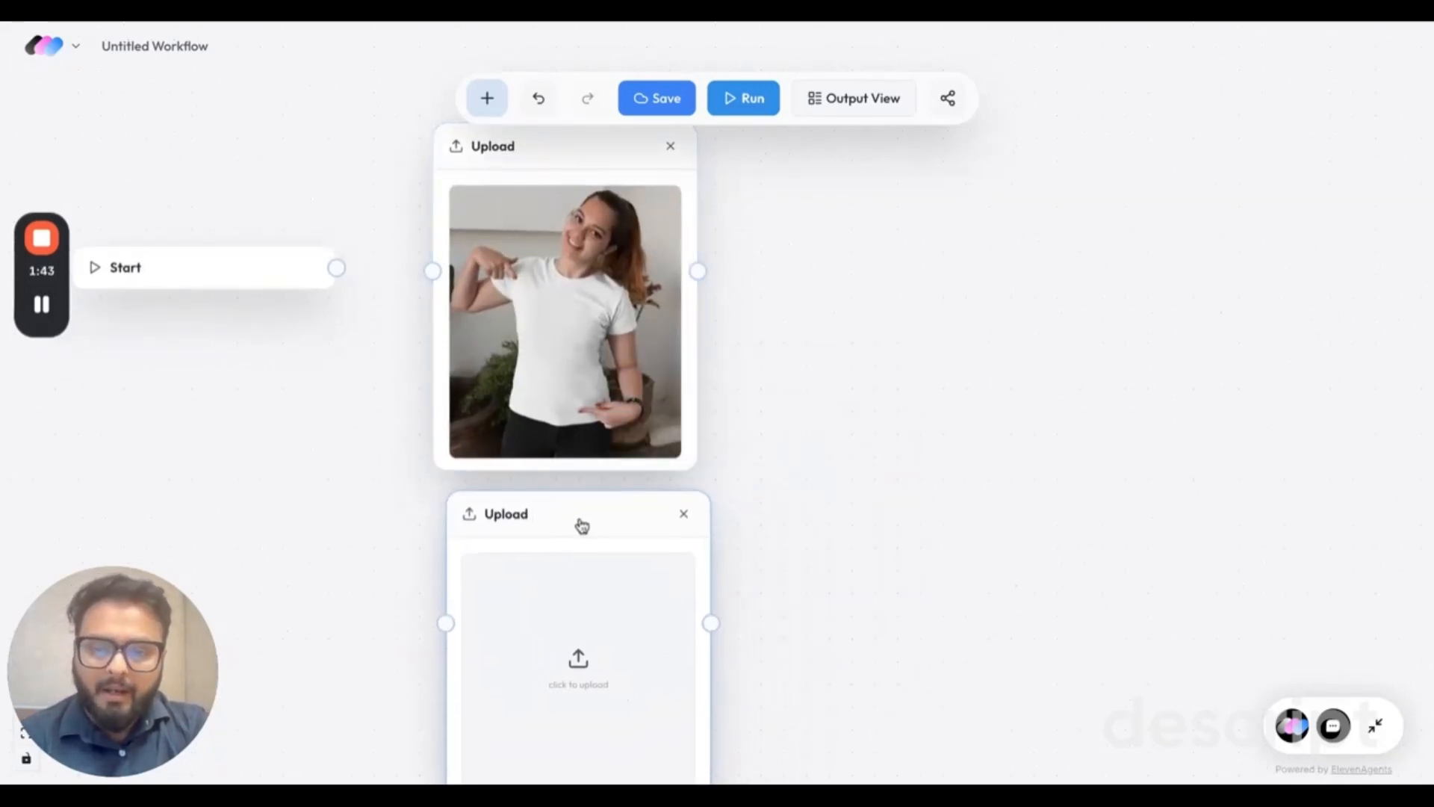
{"action": "left_click", "coordinate": [595, 667]}
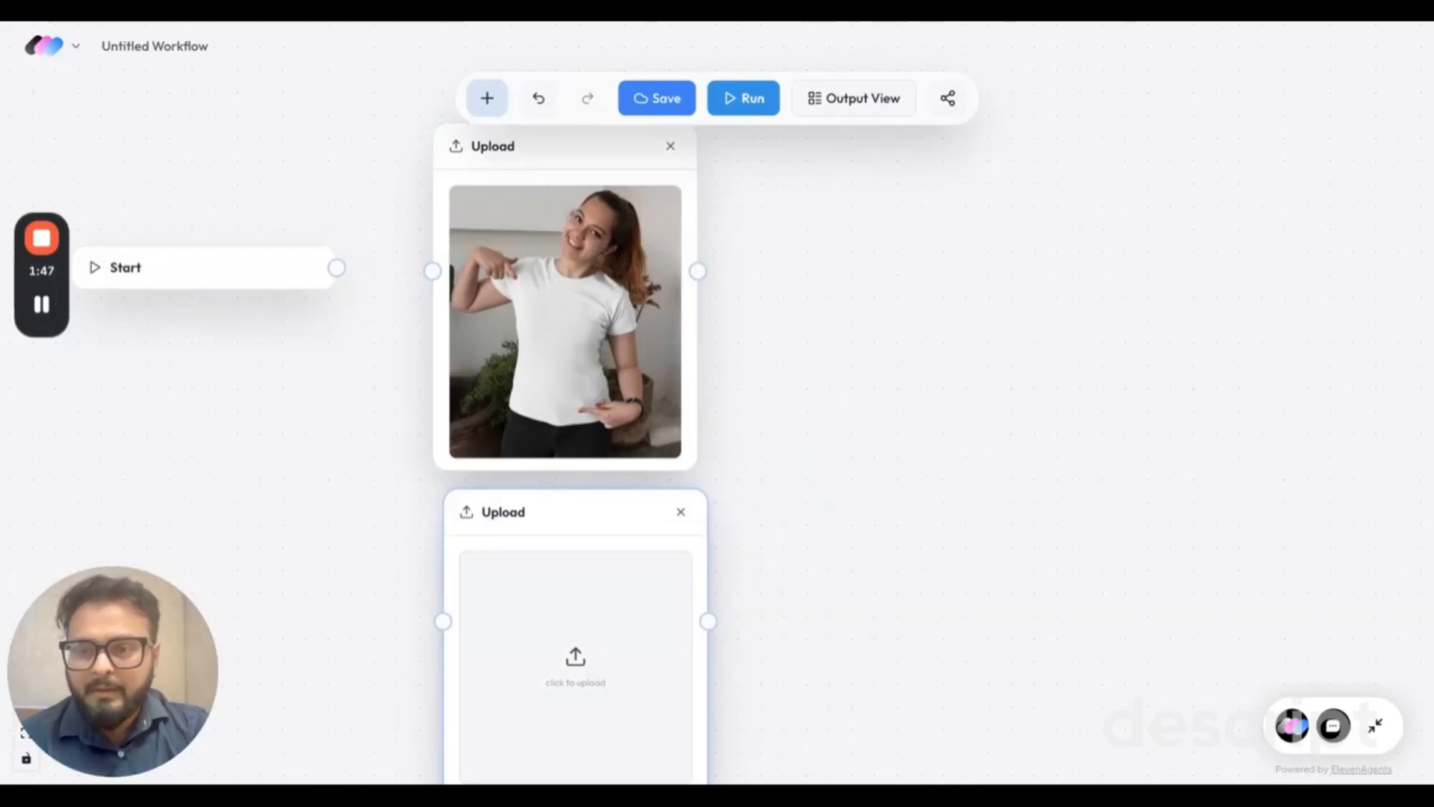
{"action": "left_click", "coordinate": [1285, 702]}
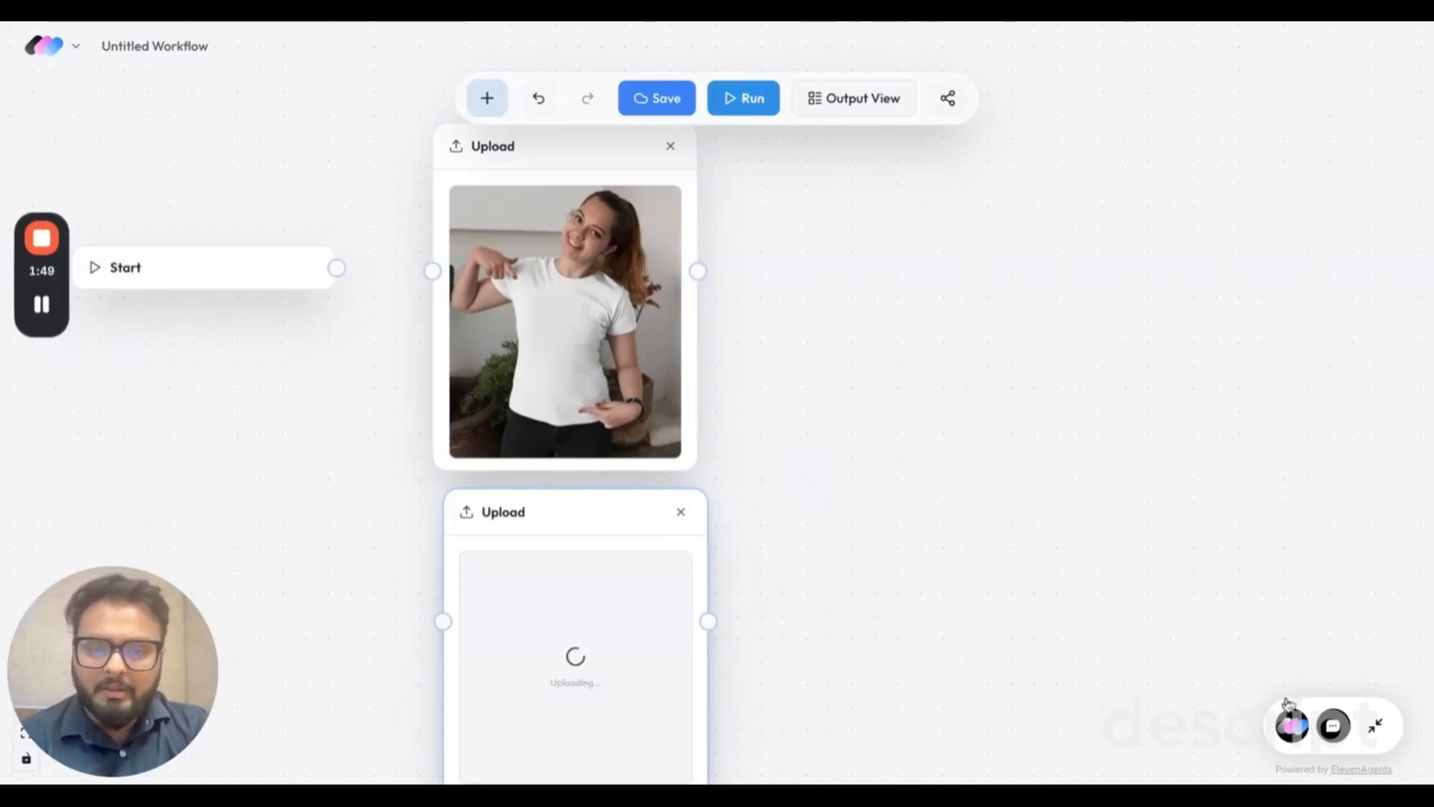
{"action": "scroll", "coordinate": [1025, 575], "scroll_direction": "down", "scroll_amount": 1}
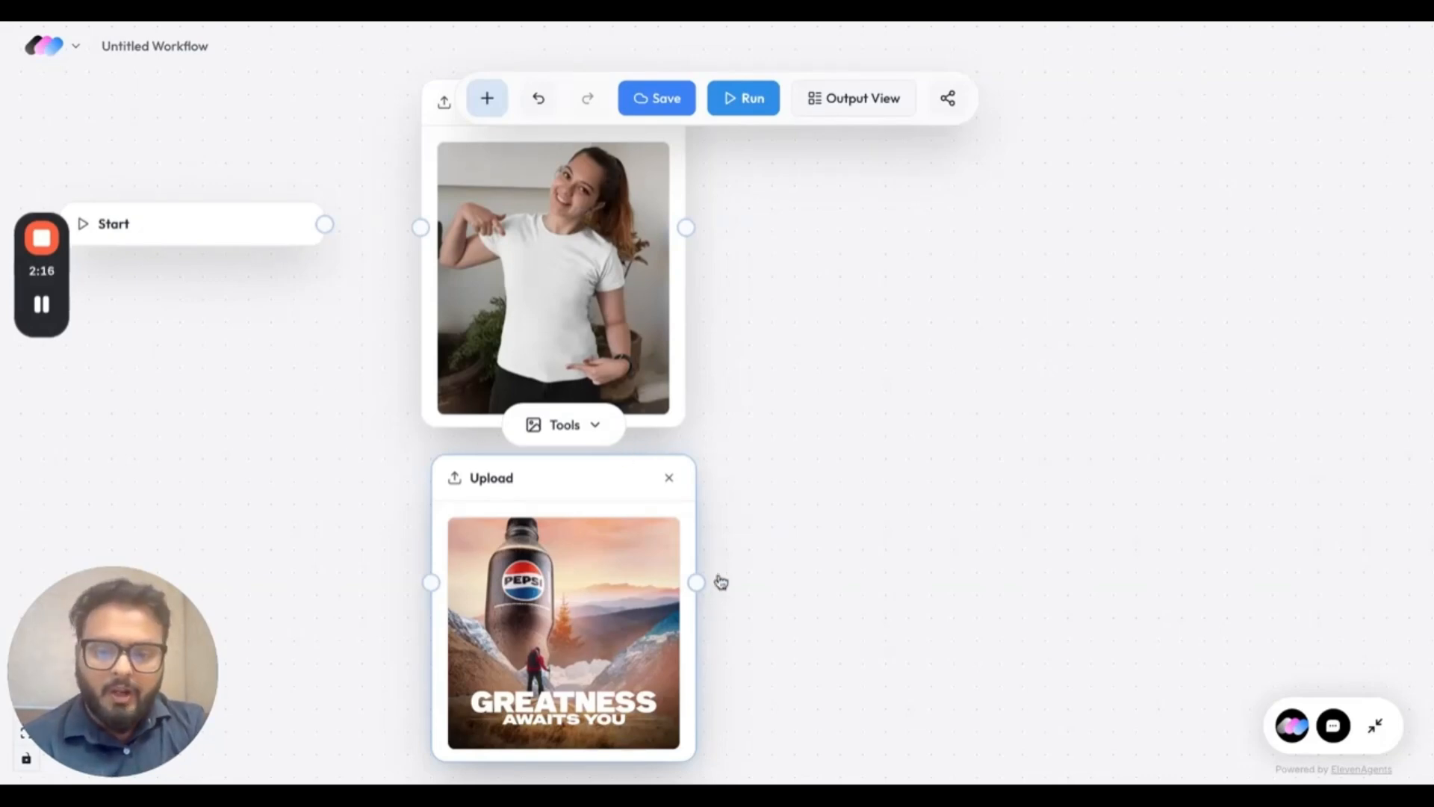
Connect a Generate Text node to the Pepsi poster, set its model to GPT 5.2, and place it slightly higher.
{"action": "left_click_drag", "start_coordinate": [696, 582], "coordinate": [802, 487]}
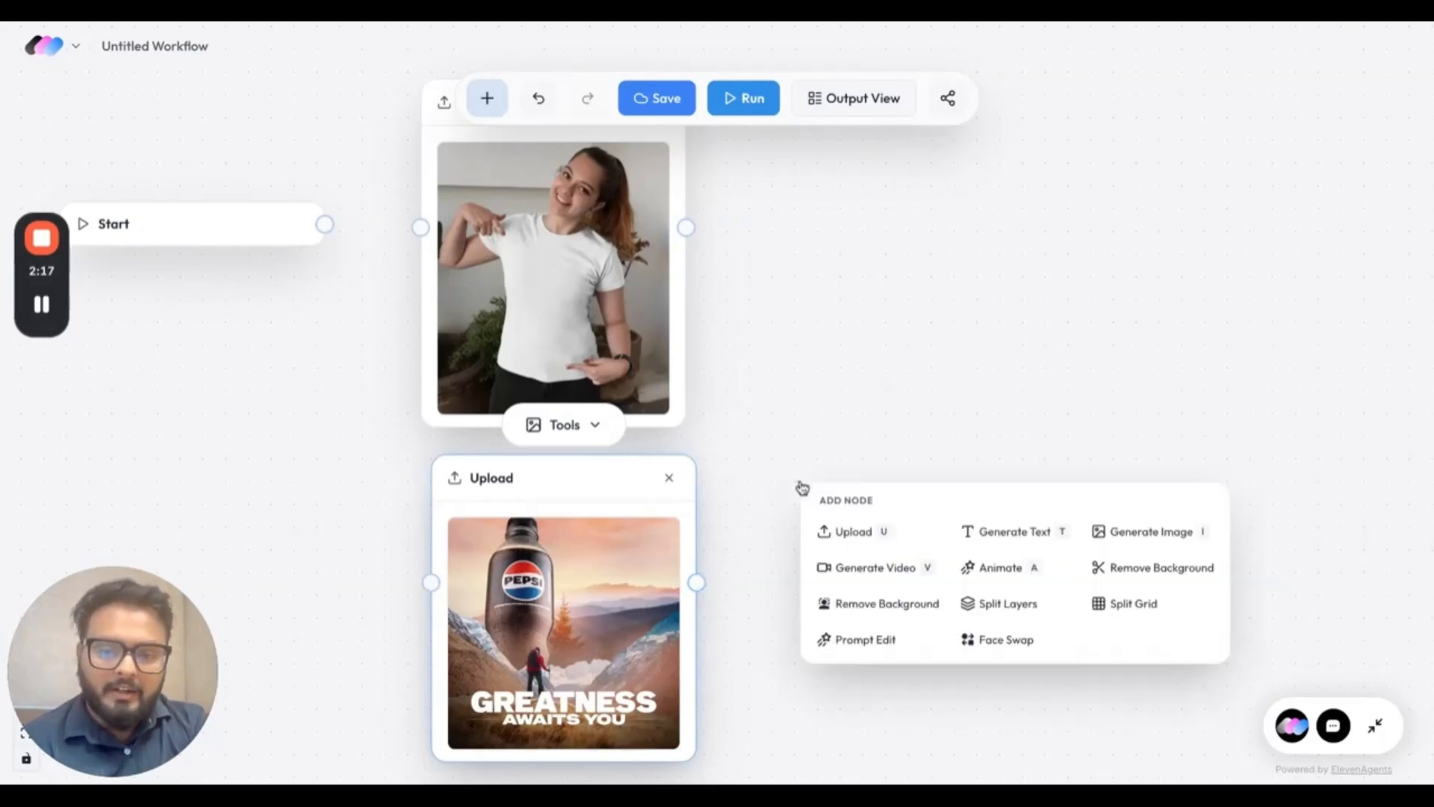
{"action": "left_click", "coordinate": [985, 534]}
{"action": "left_click", "coordinate": [861, 508]}
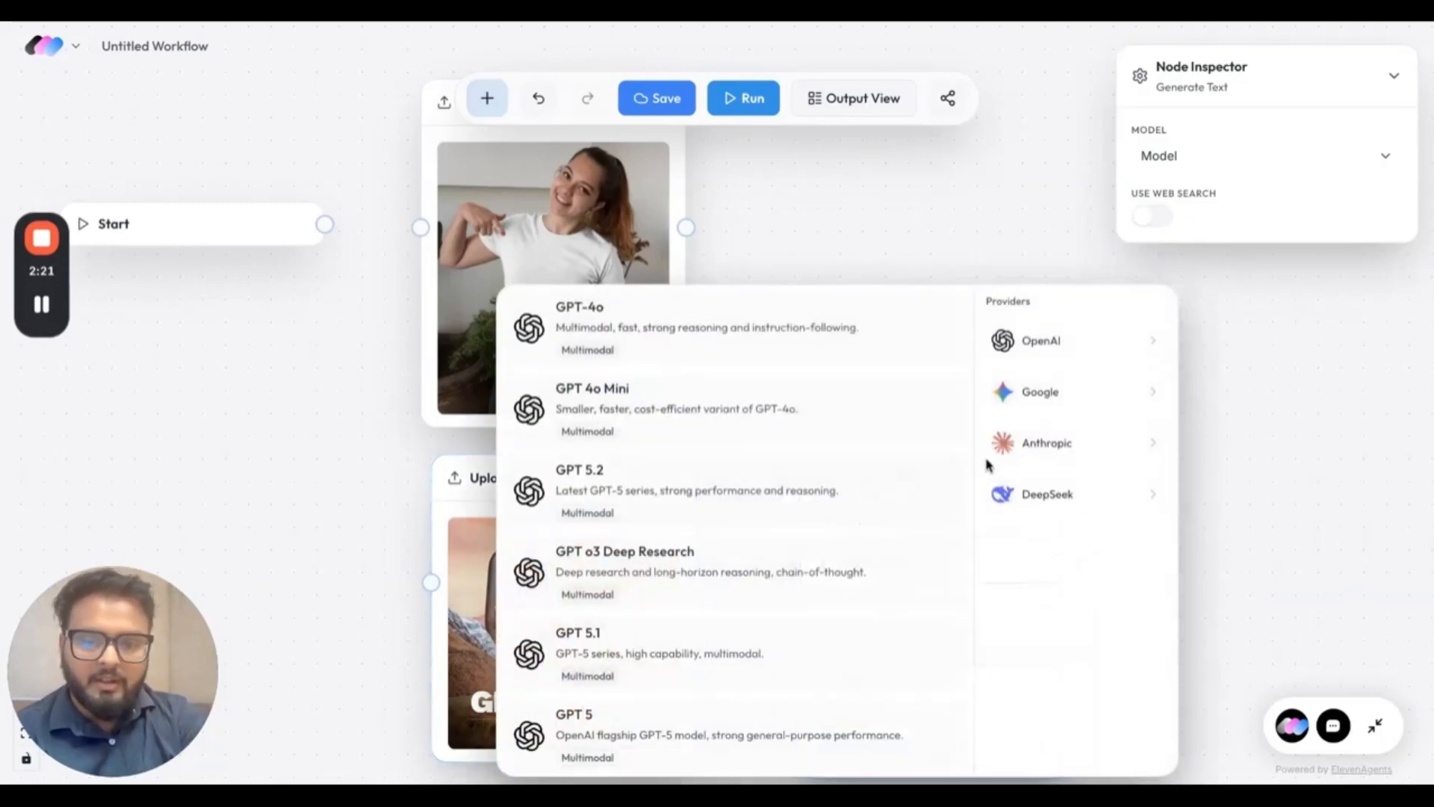
{"action": "left_click", "coordinate": [676, 490]}
{"action": "left_click_drag", "start_coordinate": [851, 557], "coordinate": [849, 441]}
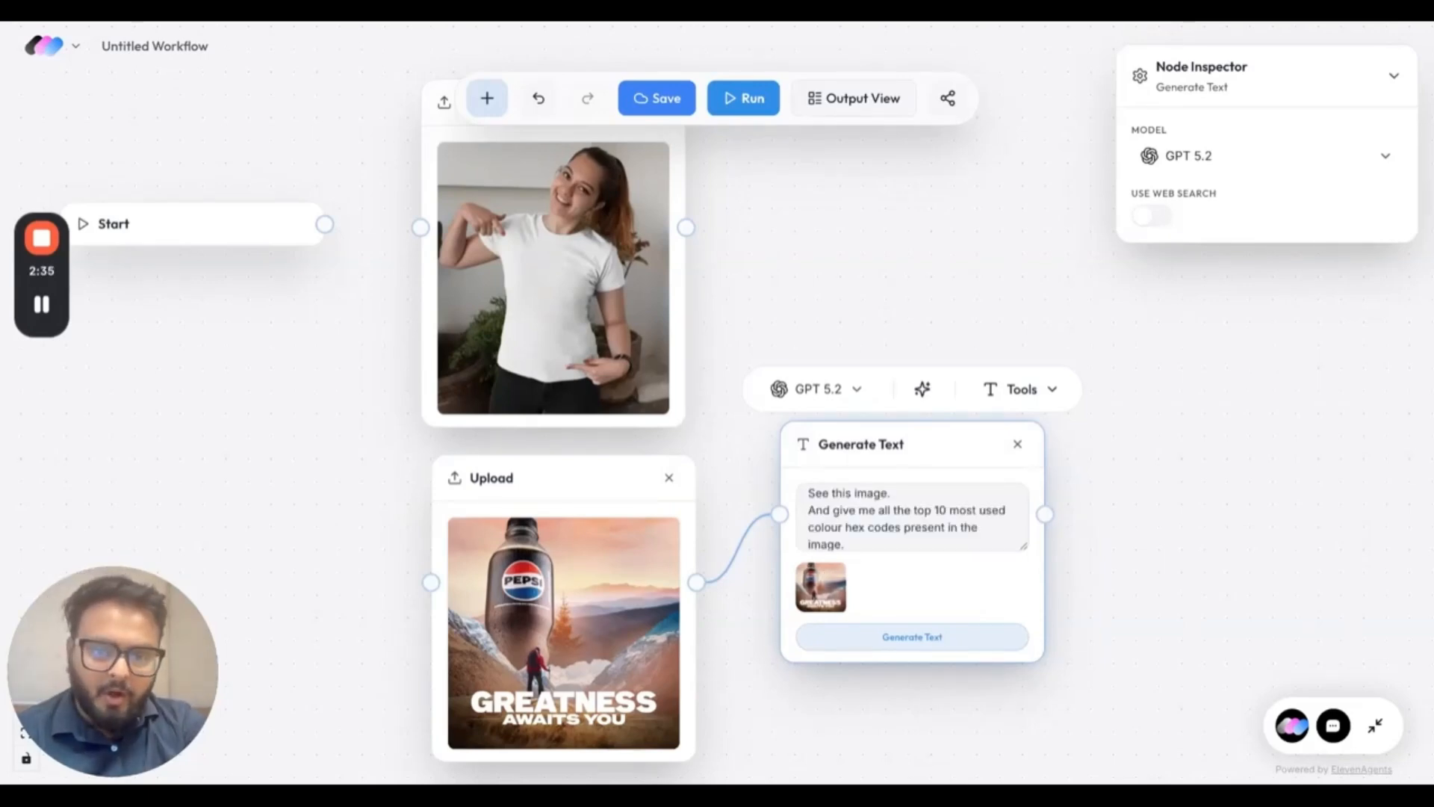
Review the poster's text prompt for the requested top 10 colour hex codes and the required output format.
{"action": "mouse_move", "coordinate": [891, 491]}
{"action": "left_mouse_down"}
{"action": "mouse_move", "coordinate": [809, 491]}
{"action": "mouse_move", "coordinate": [894, 508]}
{"action": "left_mouse_up"}
{"action": "scroll", "coordinate": [903, 526], "scroll_direction": "down", "scroll_amount": 1}
{"action": "scroll", "coordinate": [903, 527], "scroll_direction": "up", "scroll_amount": 1}
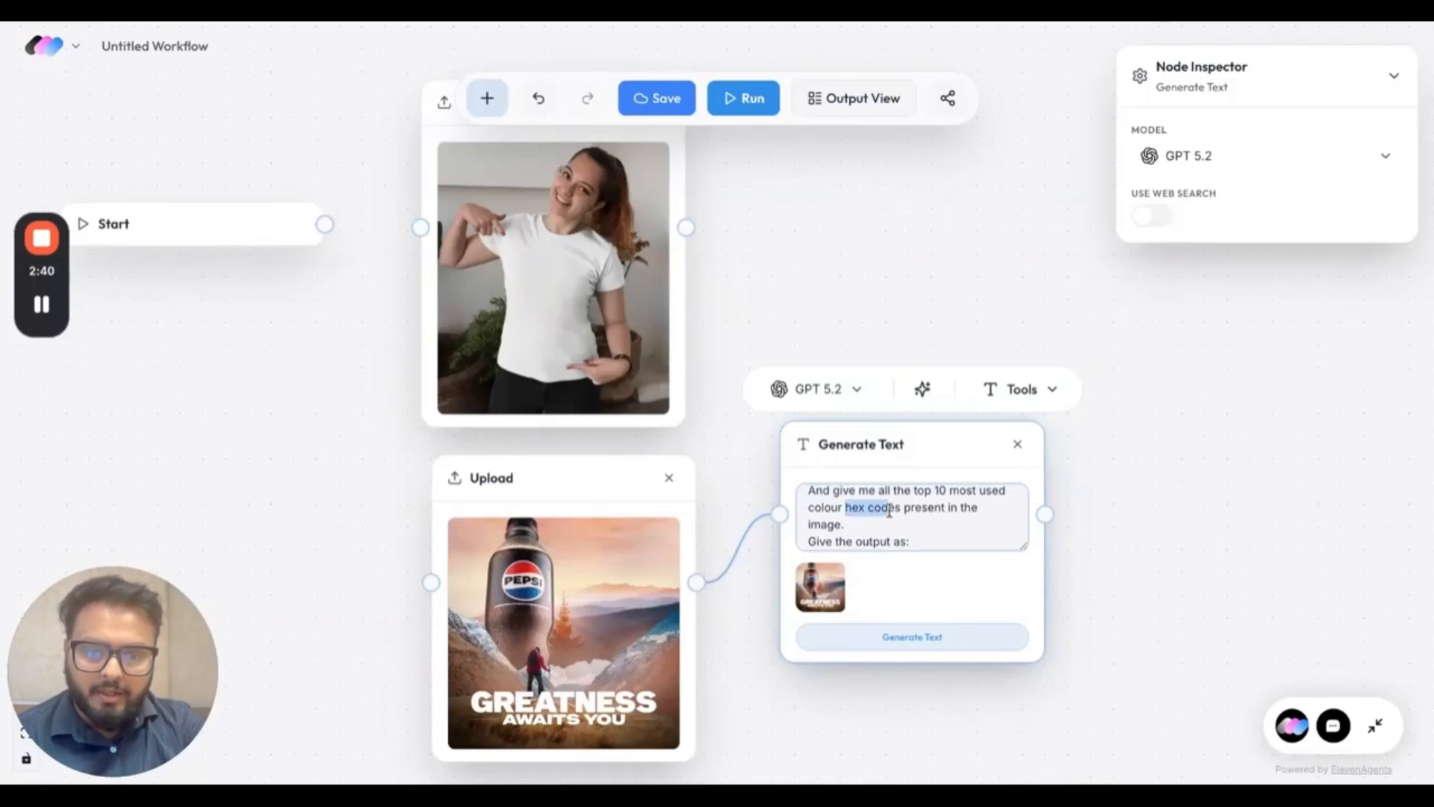
{"action": "scroll", "coordinate": [888, 537], "scroll_direction": "down", "scroll_amount": 1}
{"action": "scroll", "coordinate": [887, 536], "scroll_direction": "down", "scroll_amount": 1}
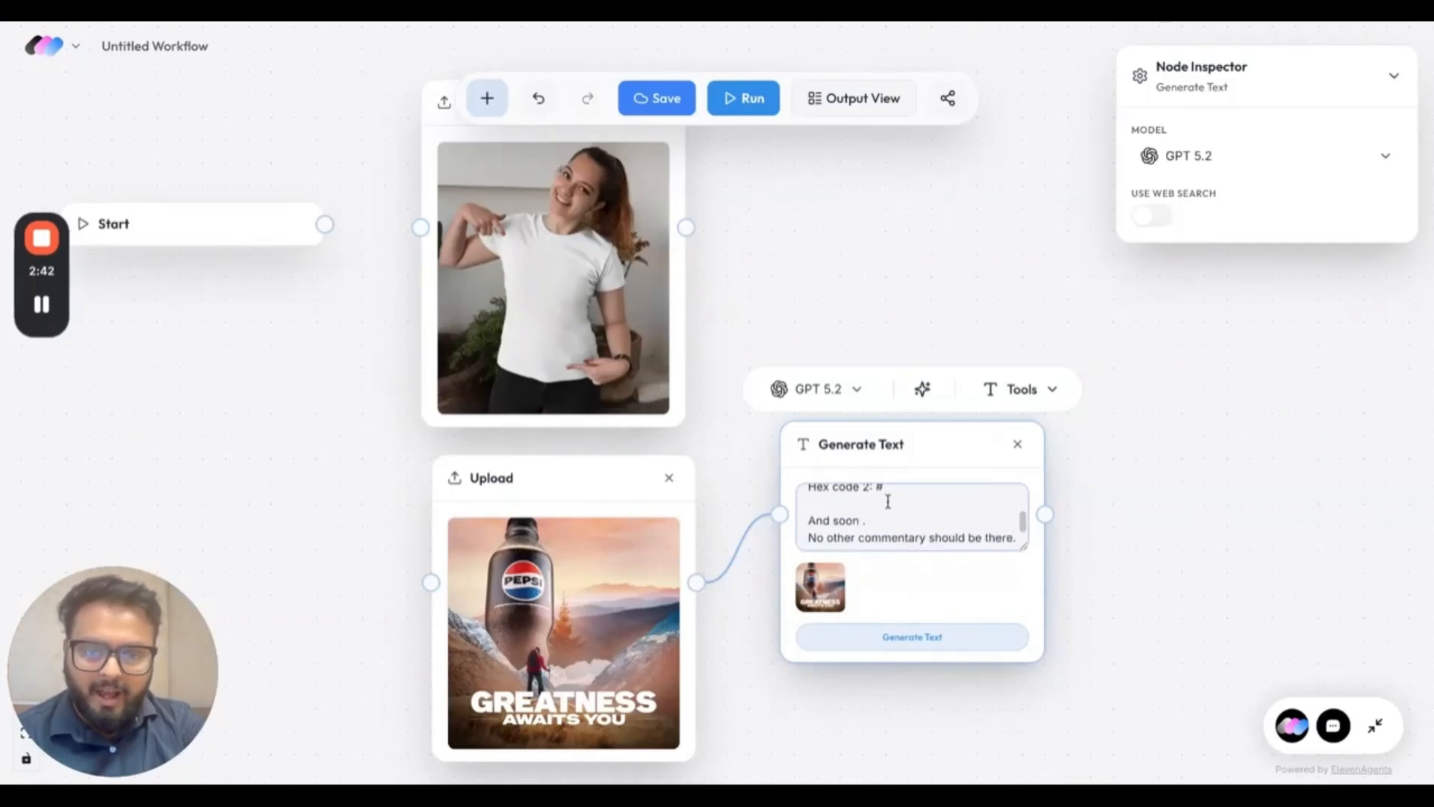
{"action": "scroll", "coordinate": [887, 500], "scroll_direction": "up", "scroll_amount": 1}
{"action": "left_click_drag", "start_coordinate": [886, 516], "coordinate": [808, 499]}
Correct the prompt's wording to "And so on" and generate the hex codes from the Pepsi poster.
{"action": "scroll", "coordinate": [898, 515], "scroll_direction": "down", "scroll_amount": 1}
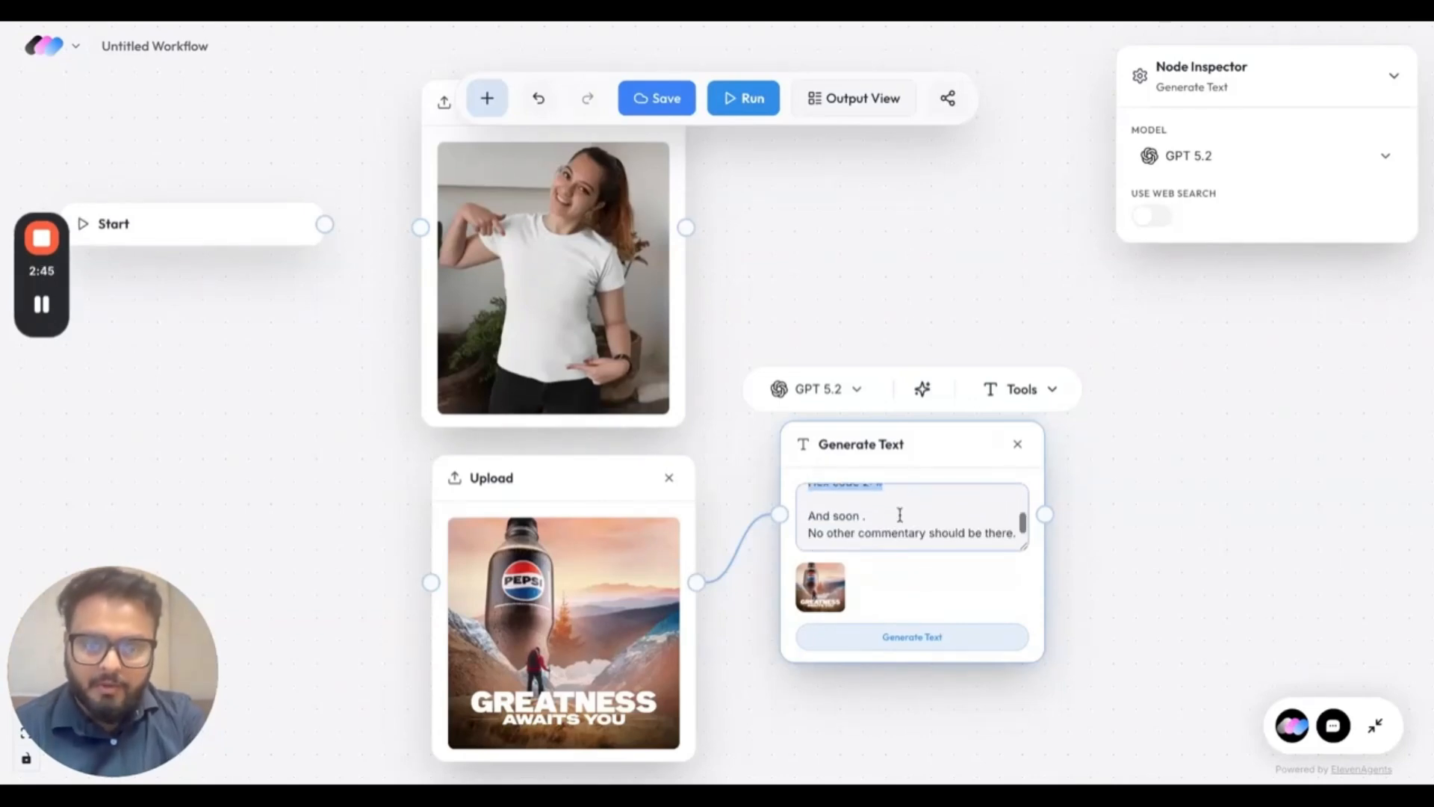
{"action": "left_click", "coordinate": [844, 519]}
{"action": "left_click", "coordinate": [893, 637]}
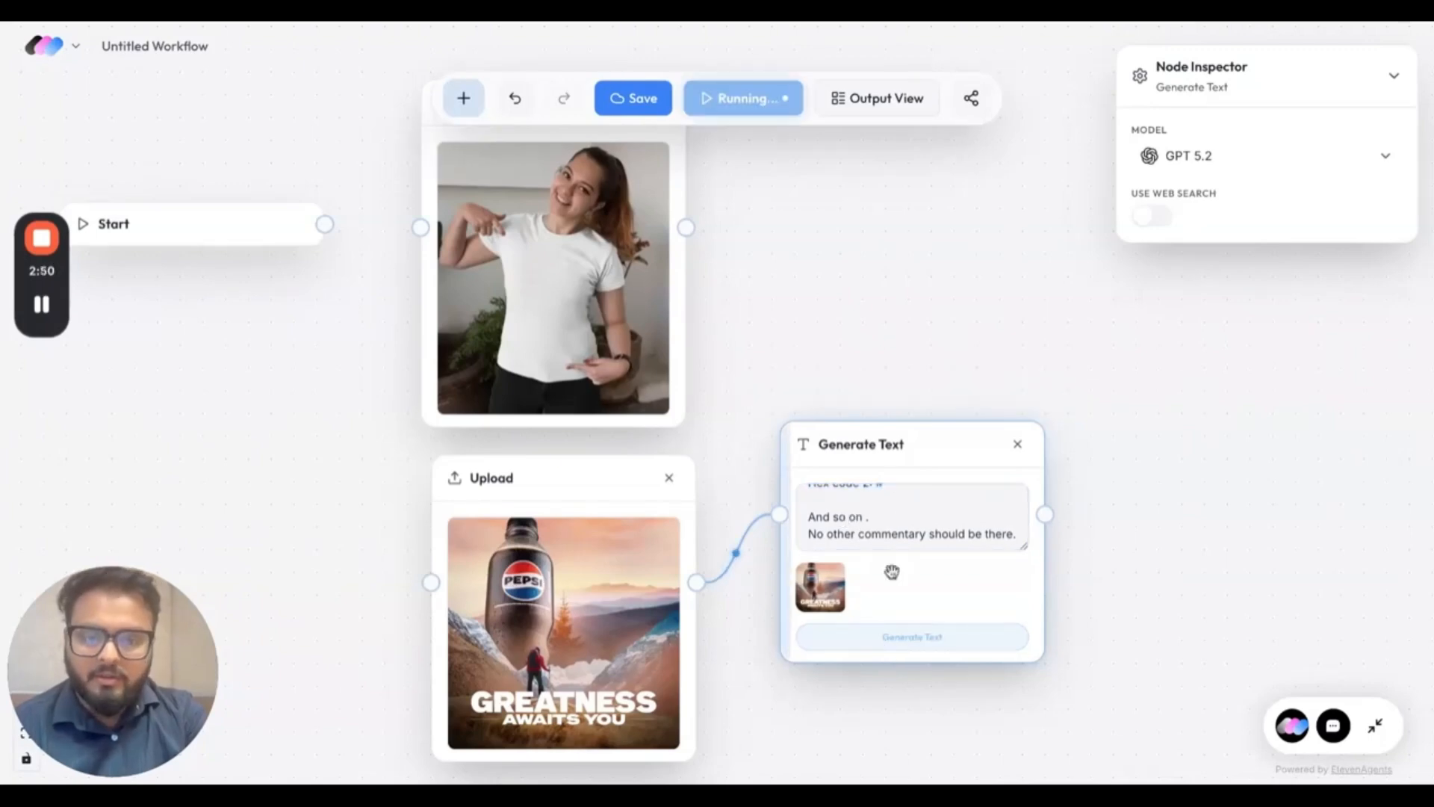
Move the hex-code node down, then connect a Generate Text node using GPT 5.2 to the T-shirt photo.
{"action": "left_click_drag", "start_coordinate": [930, 443], "coordinate": [929, 585]}
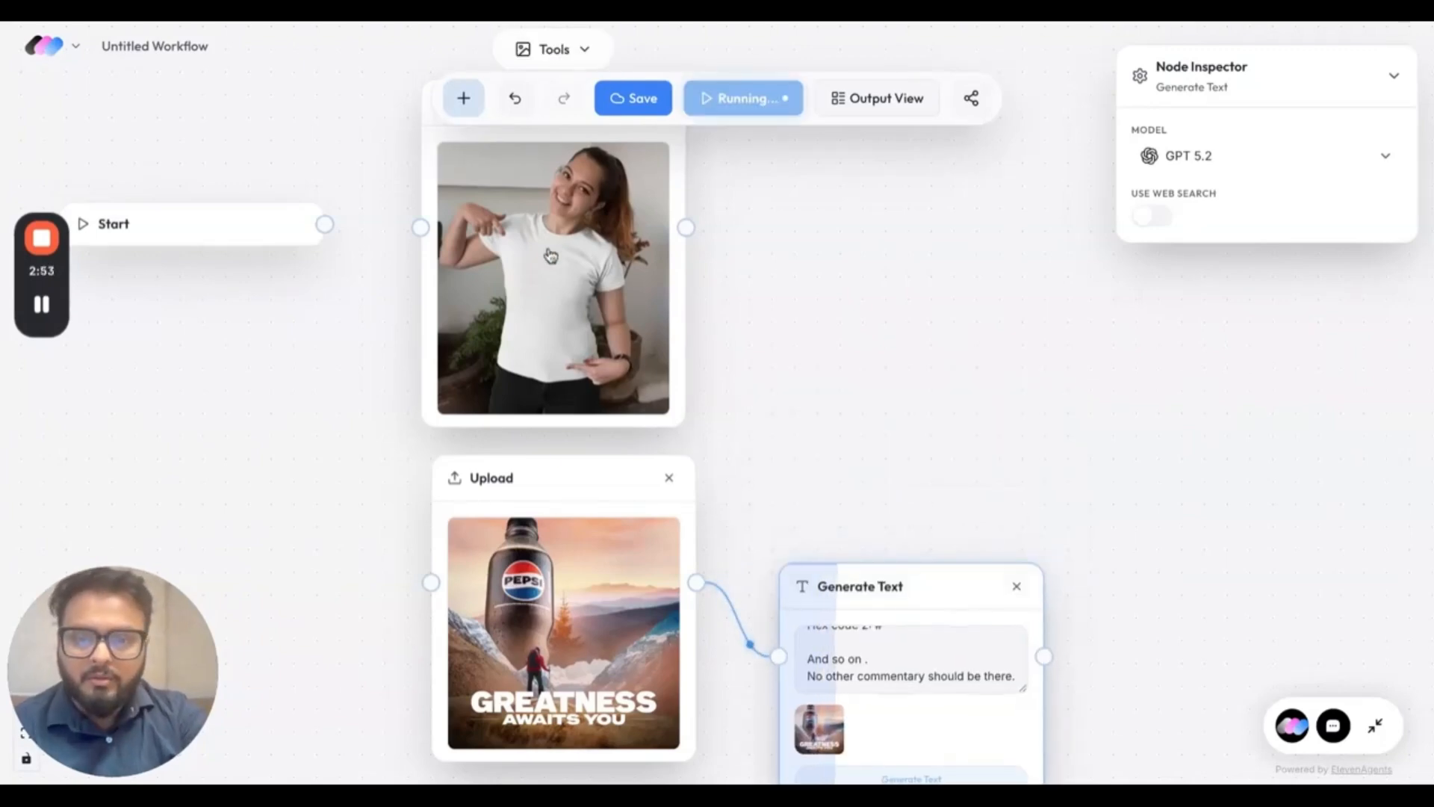
{"action": "left_click_drag", "start_coordinate": [687, 227], "coordinate": [772, 192]}
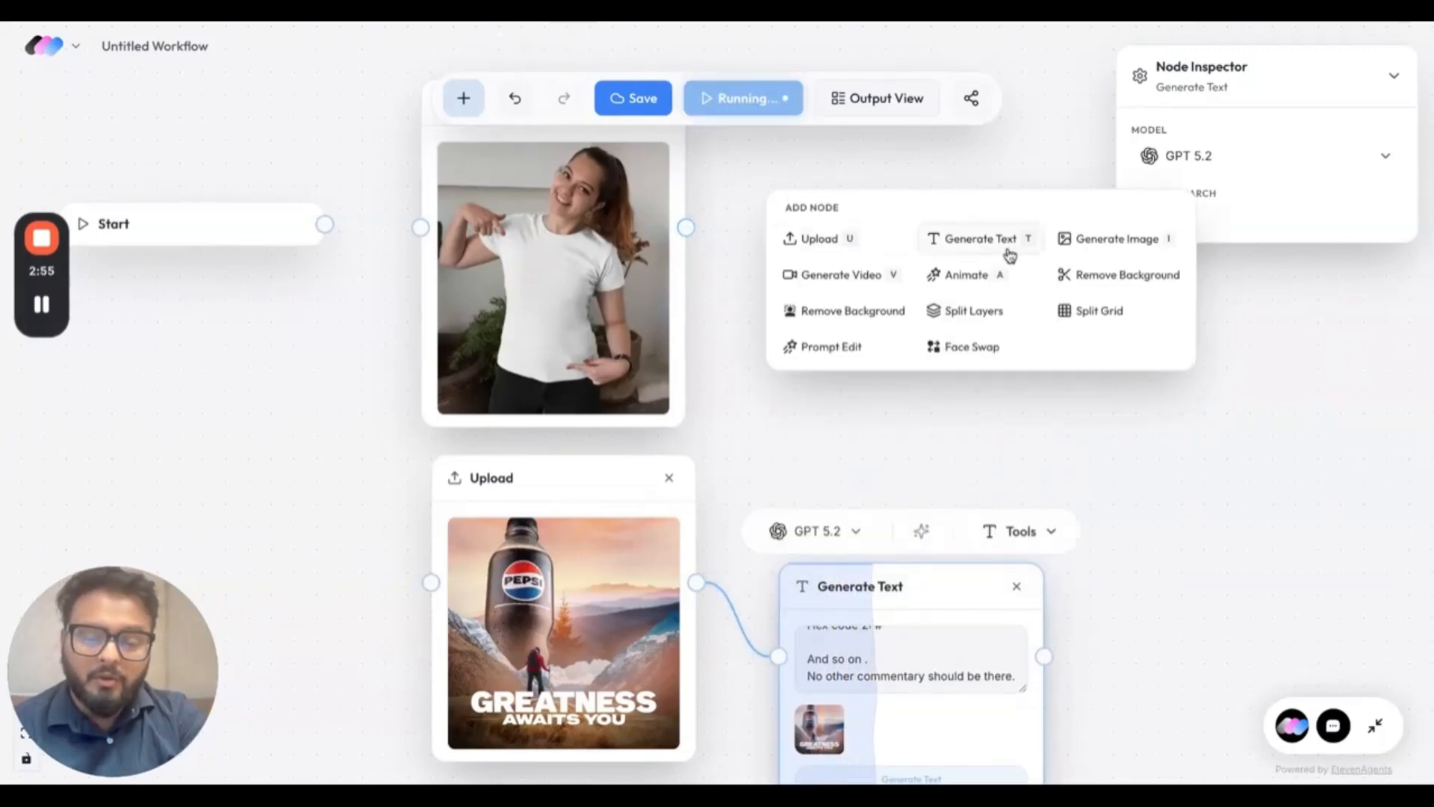
{"action": "left_click", "coordinate": [1004, 251]}
{"action": "left_click", "coordinate": [844, 212]}
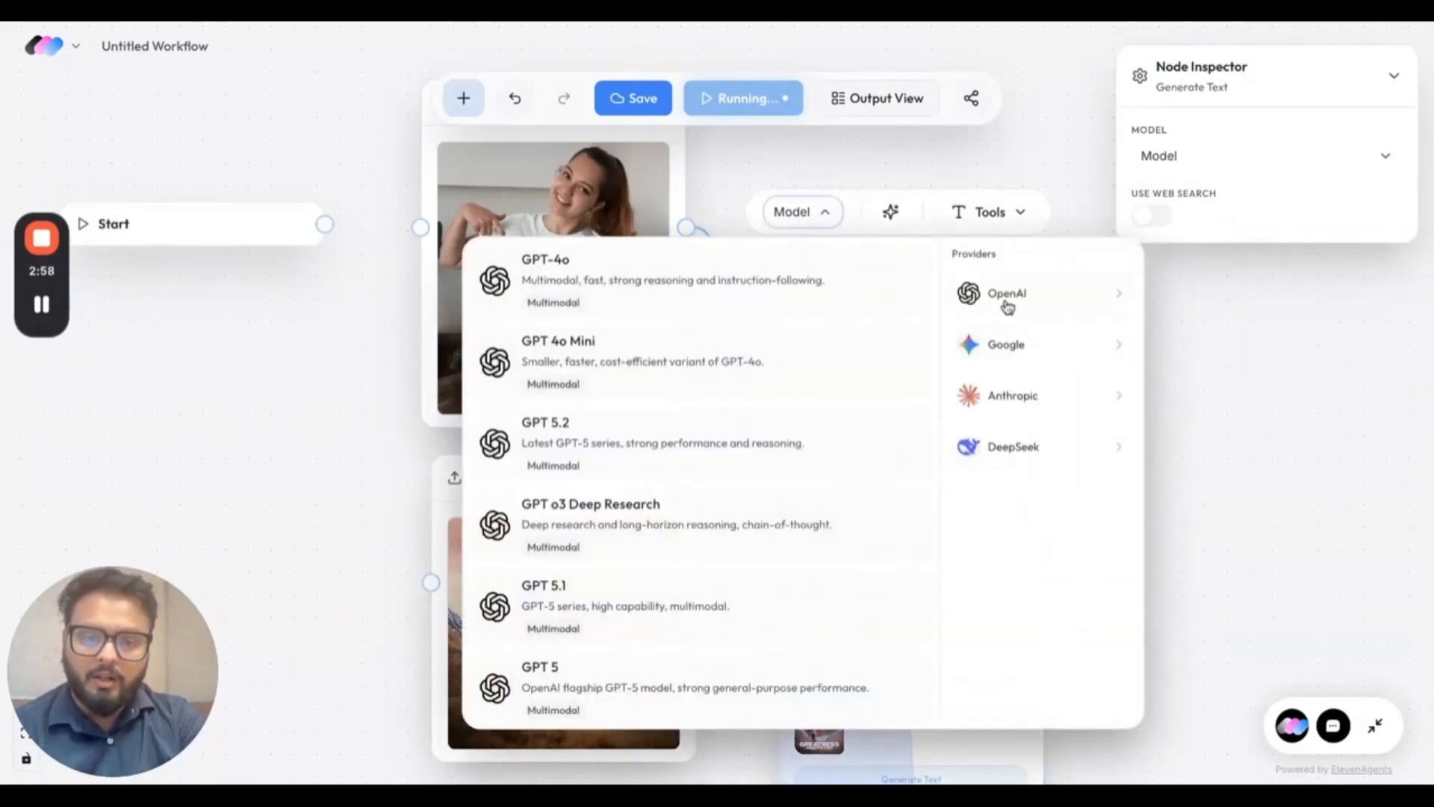
{"action": "left_click", "coordinate": [667, 441]}
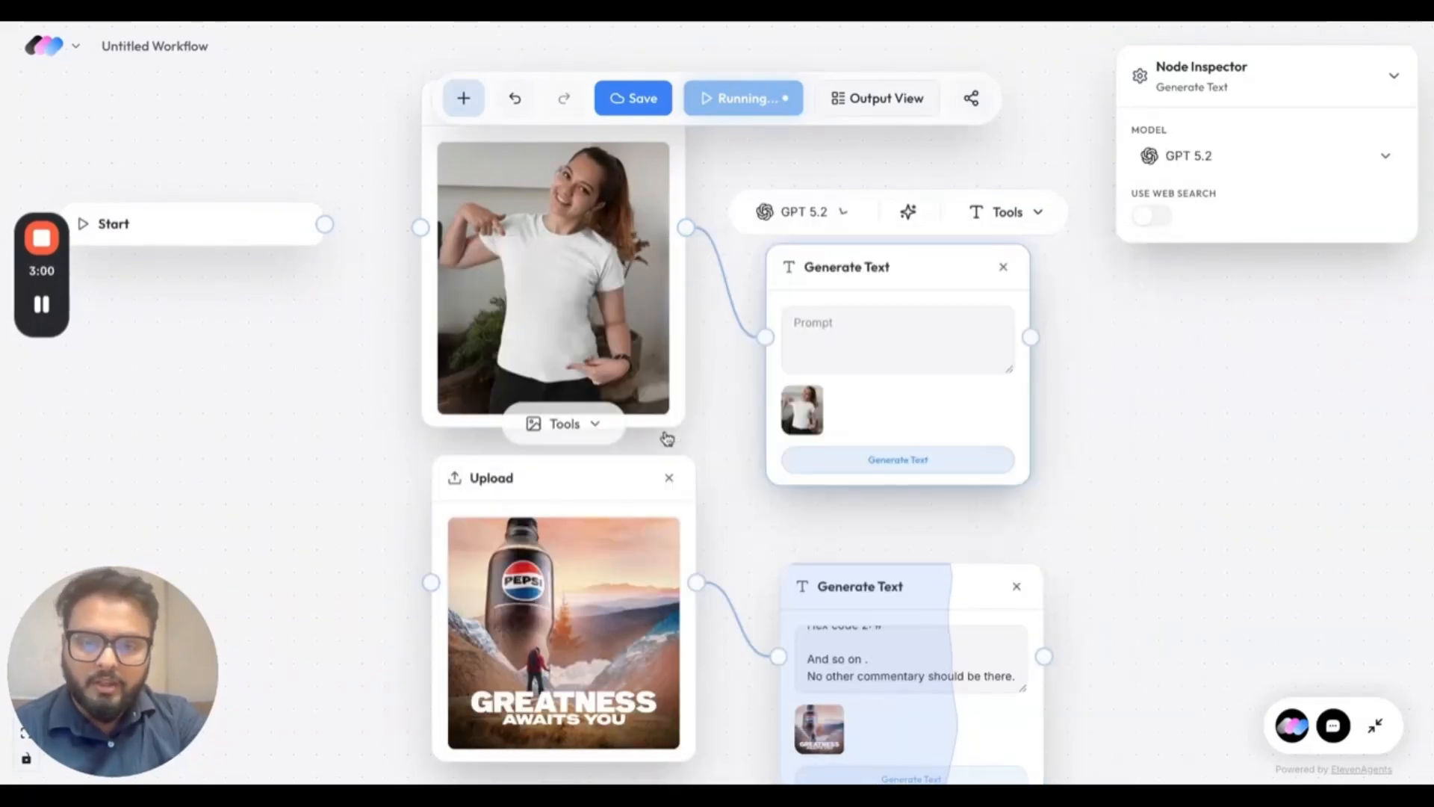
Paste a prompt for a 2-3 line "** image 1 description**" into the T-shirt photo's text node and move the node up.
{"action": "left_click", "coordinate": [861, 314]}
{"action": "key", "text": "ctrl+v"}
{"action": "scroll", "coordinate": [887, 343], "scroll_direction": "up", "scroll_amount": 3}
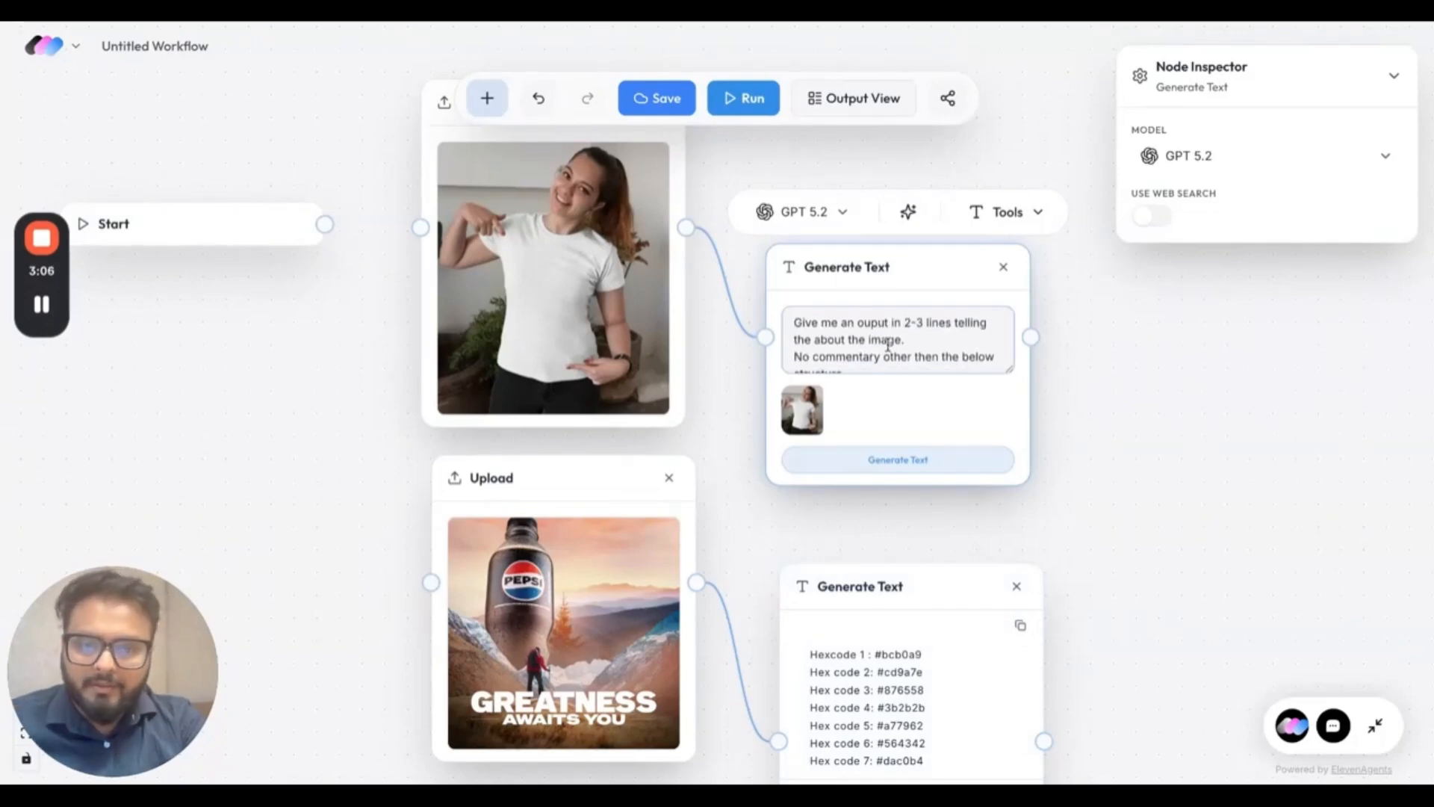
{"action": "scroll", "coordinate": [918, 336], "scroll_direction": "down", "scroll_amount": 1}
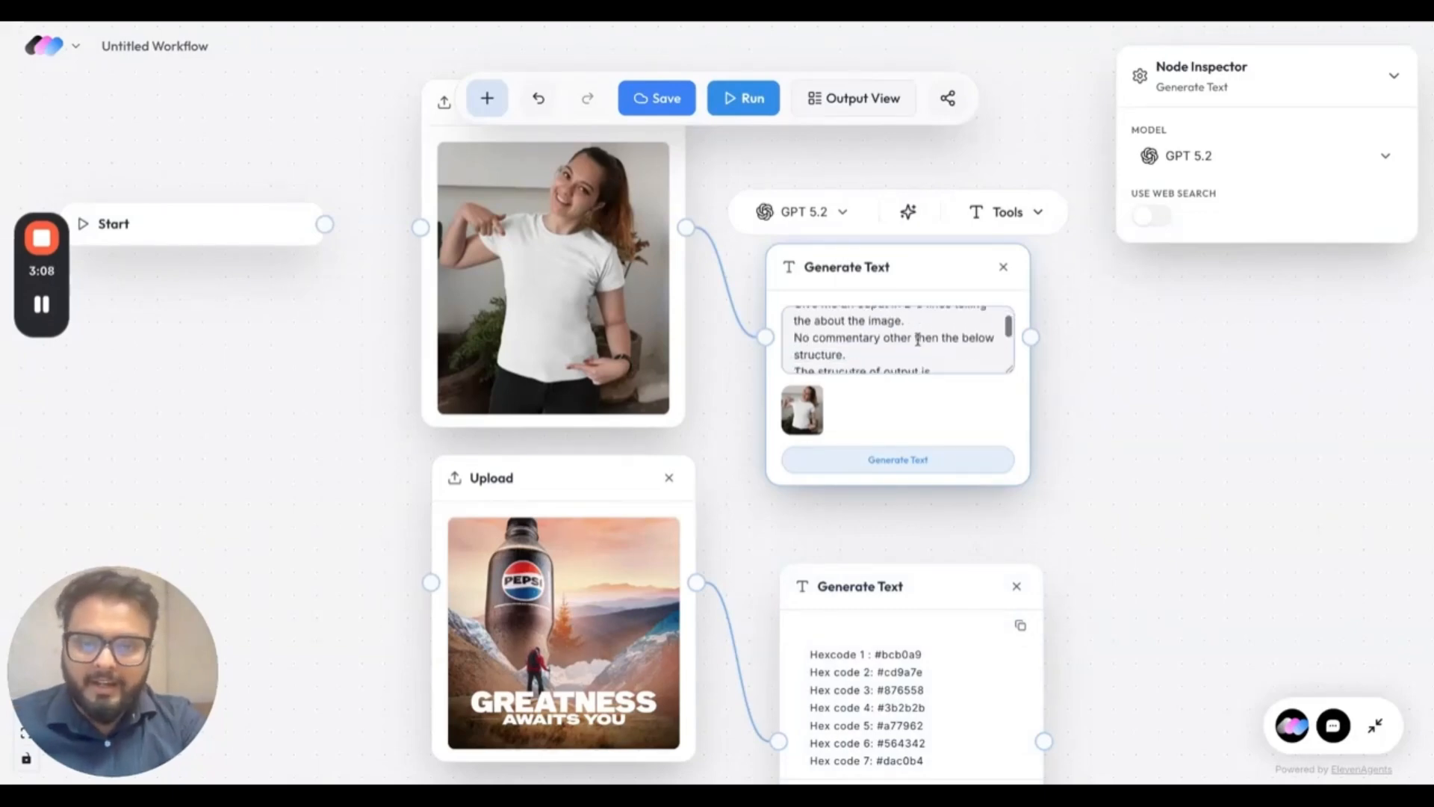
{"action": "scroll", "coordinate": [879, 329], "scroll_direction": "down", "scroll_amount": 3}
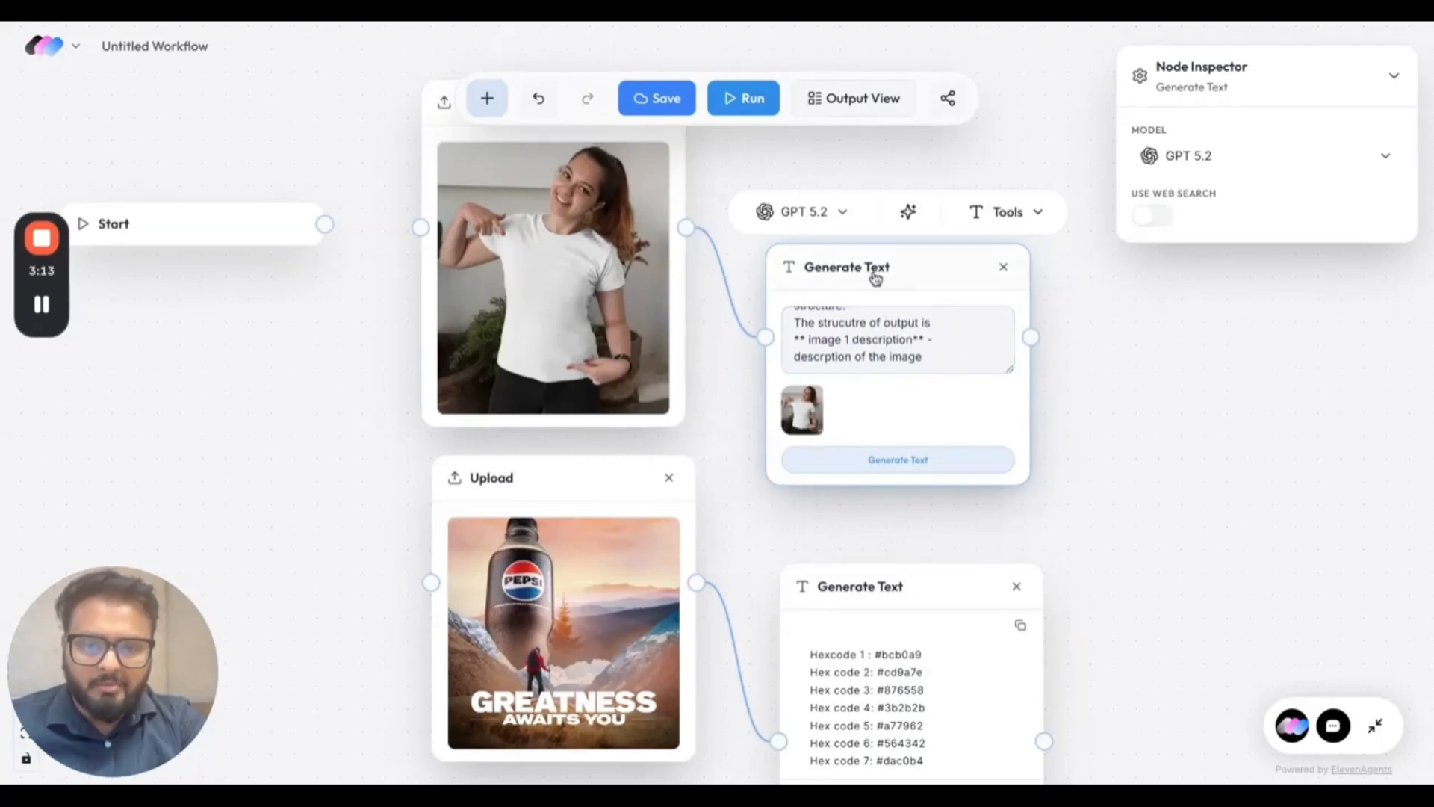
{"action": "left_click_drag", "start_coordinate": [870, 272], "coordinate": [872, 159]}
Connect a Generate Image node to the hex-code text node and paste in the full-screen horizontal palette strip prompt.
{"action": "scroll", "coordinate": [919, 376], "scroll_direction": "down", "scroll_amount": 6}
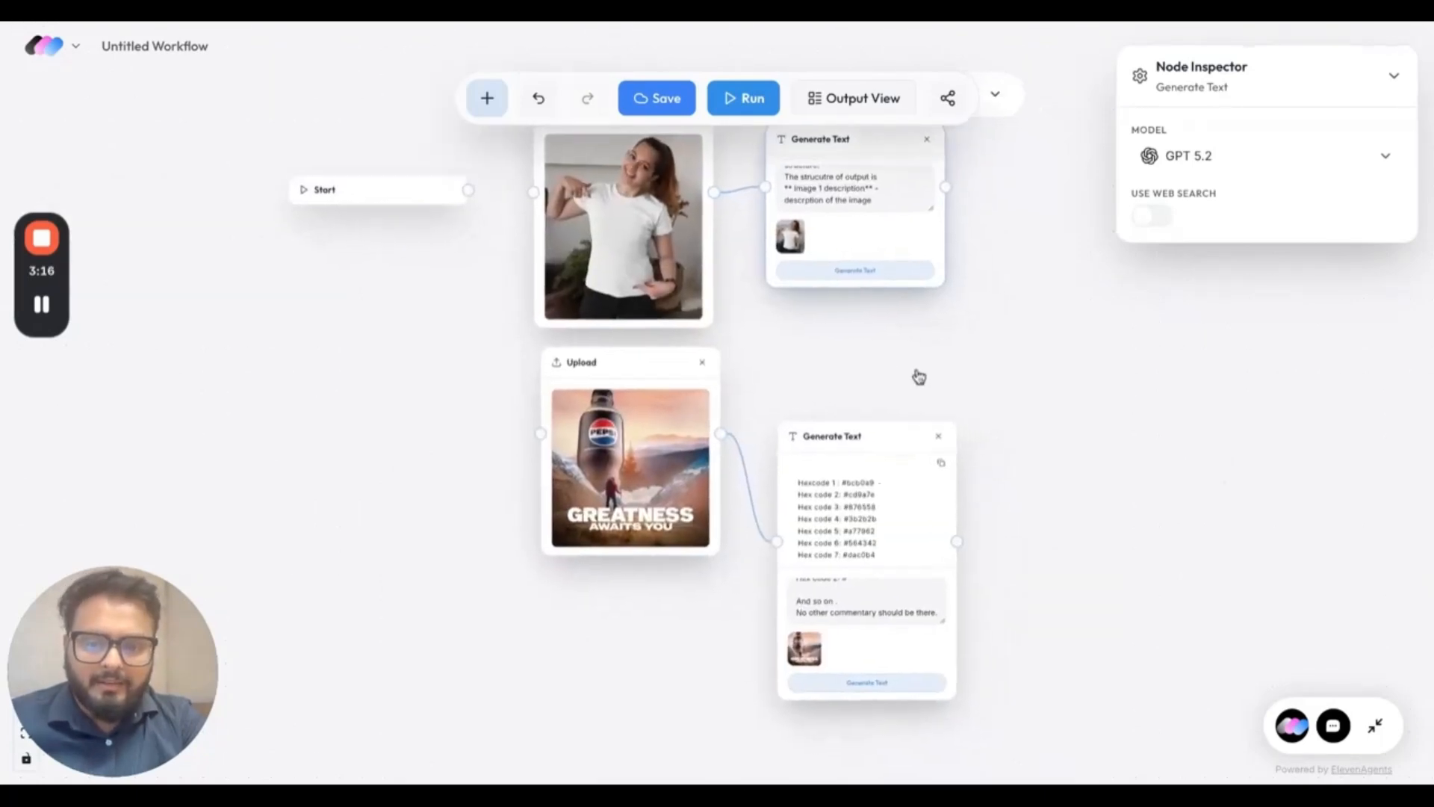
{"action": "scroll", "coordinate": [918, 376], "scroll_direction": "down", "scroll_amount": 1}
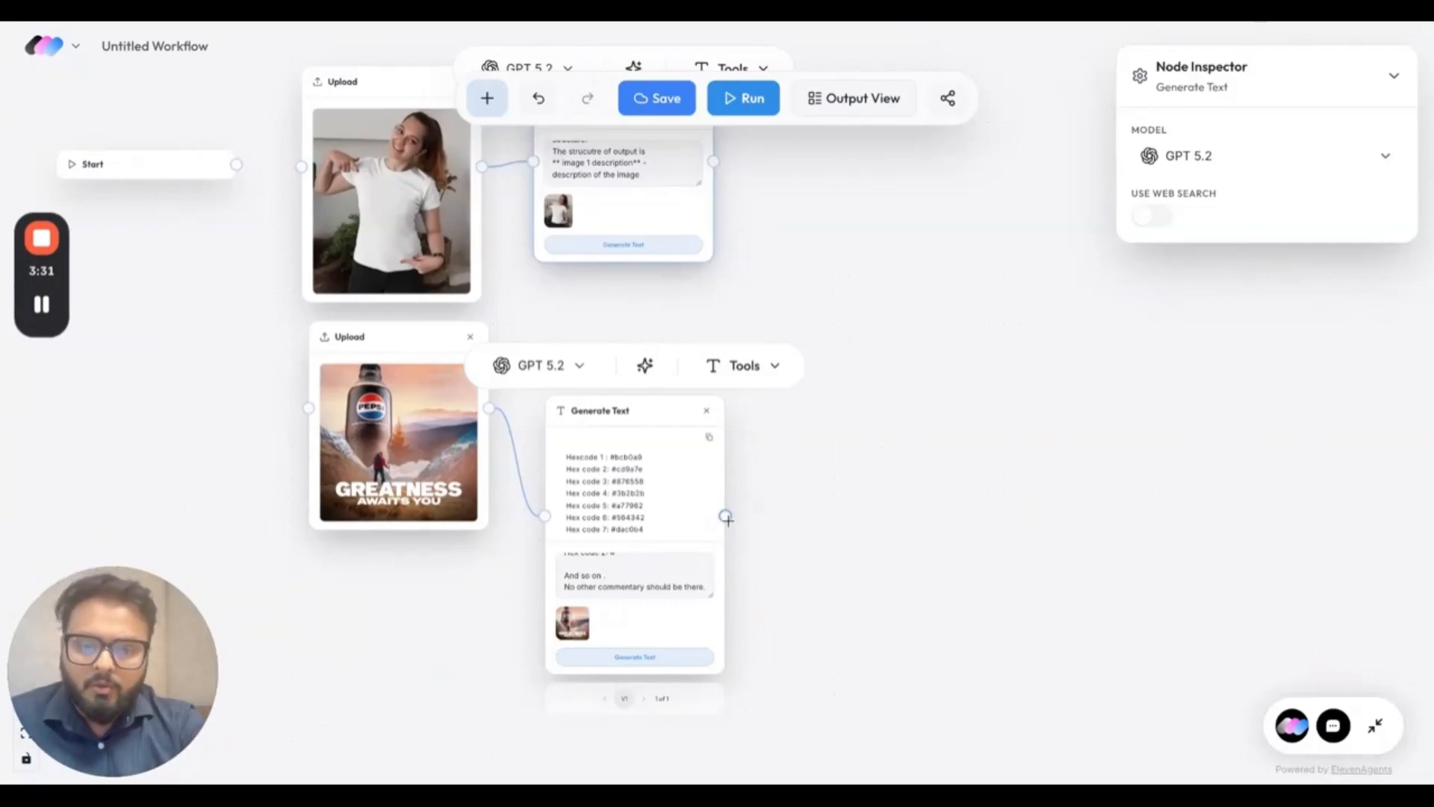
{"action": "left_click_drag", "start_coordinate": [725, 514], "coordinate": [806, 454]}
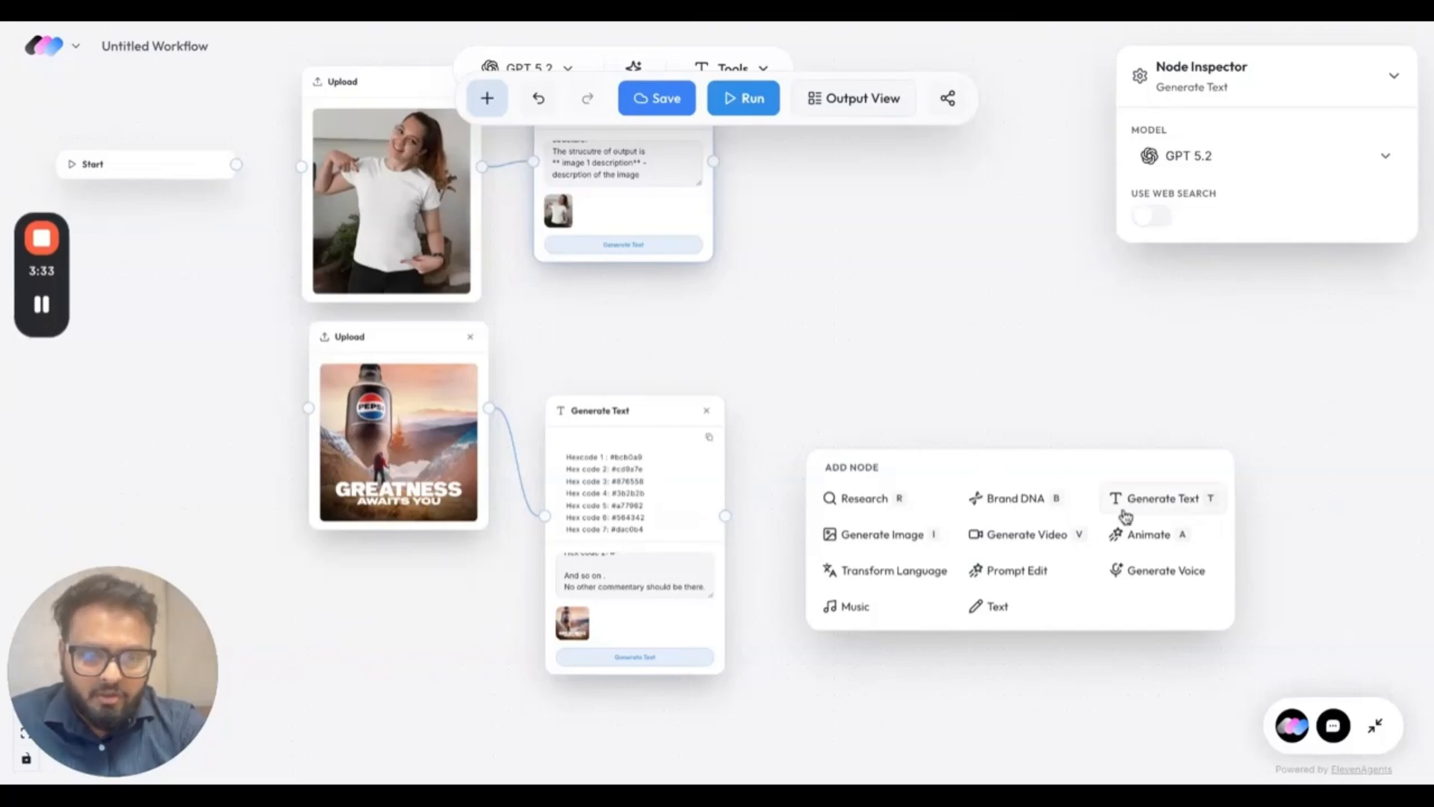
{"action": "left_click", "coordinate": [900, 531]}
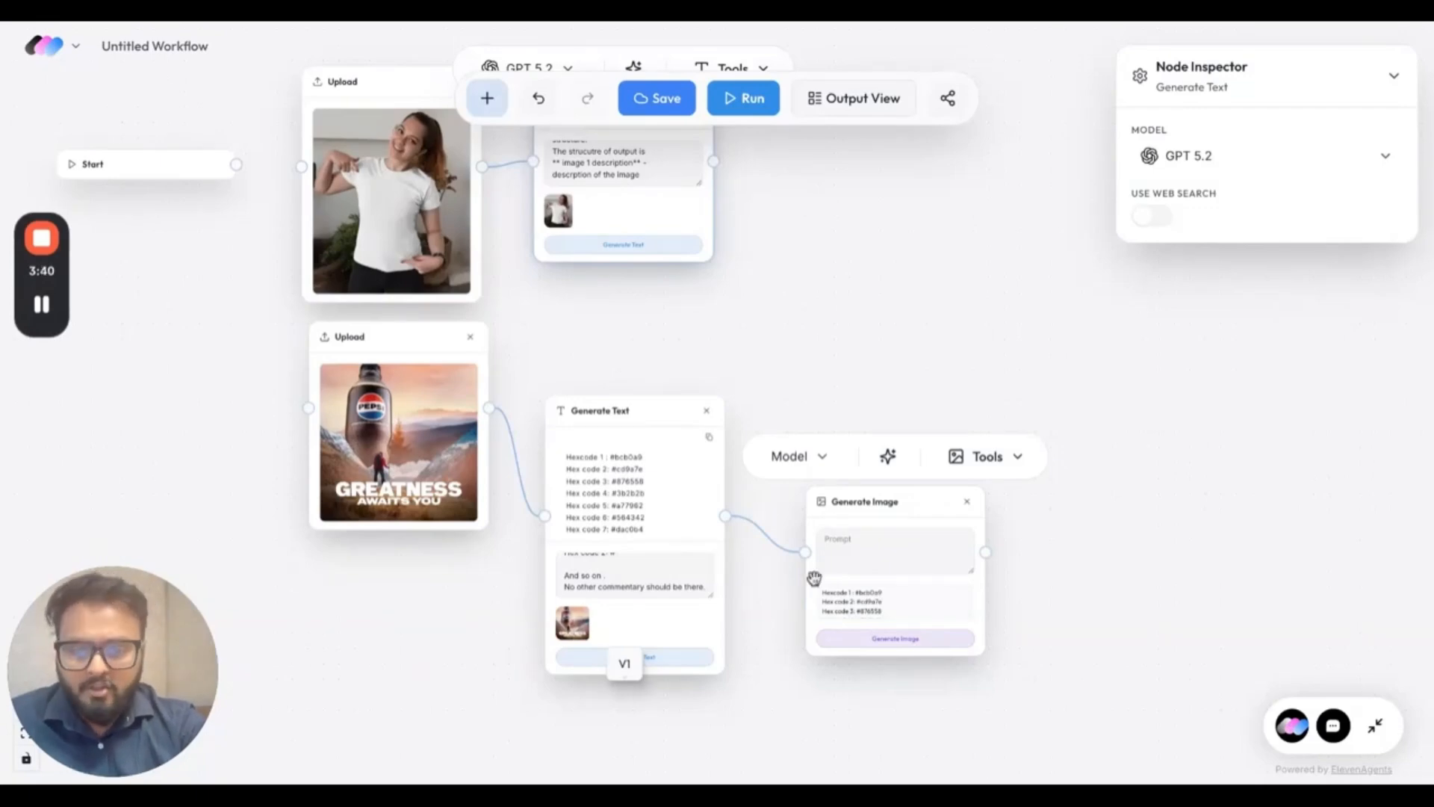
{"action": "left_click", "coordinate": [901, 553]}
{"action": "key", "text": "ctrl+v"}
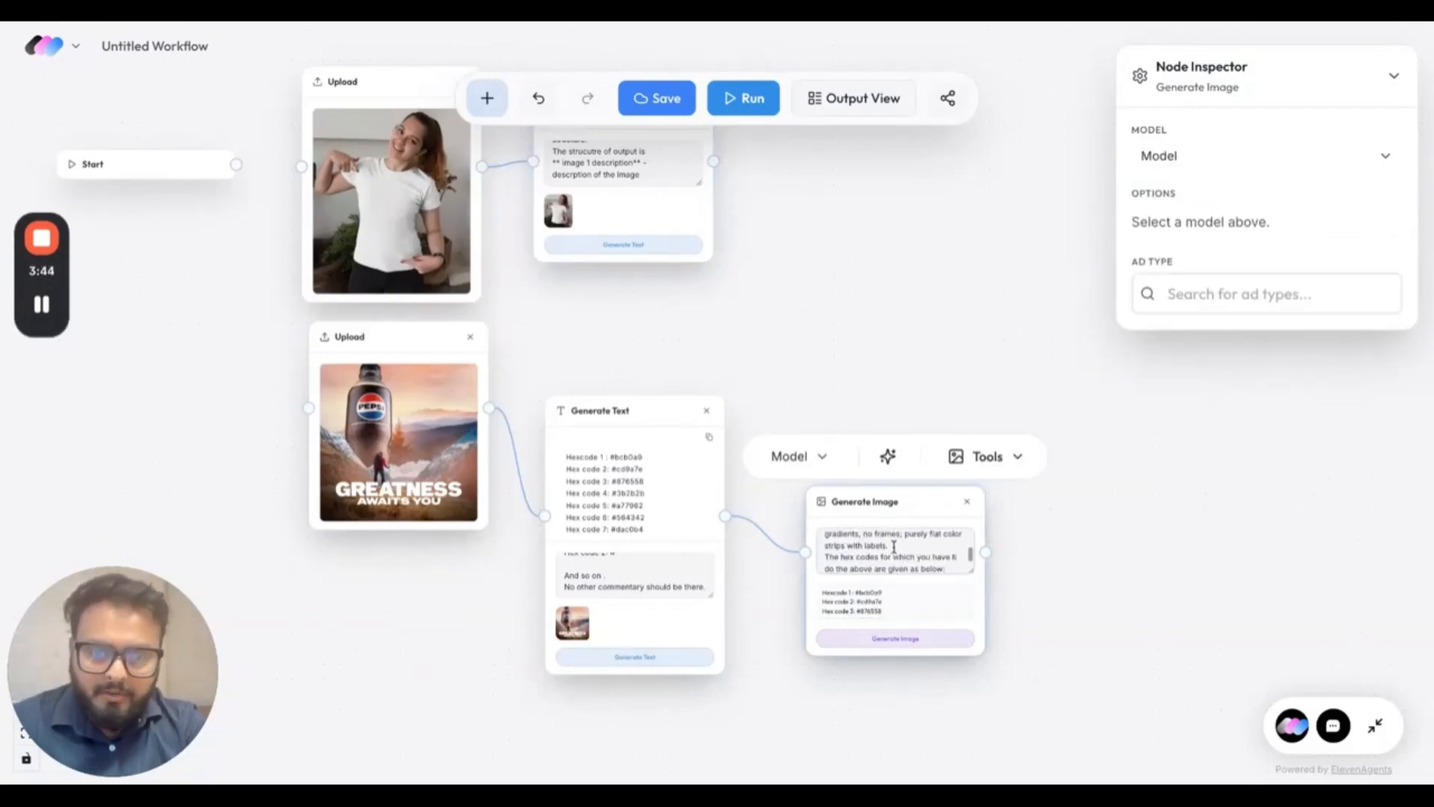
Move the palette image node up and change the layout ratio in its prompt to 1:1.
{"action": "scroll", "coordinate": [901, 556], "scroll_direction": "up", "scroll_amount": 5}
{"action": "left_click_drag", "start_coordinate": [917, 505], "coordinate": [911, 415]}
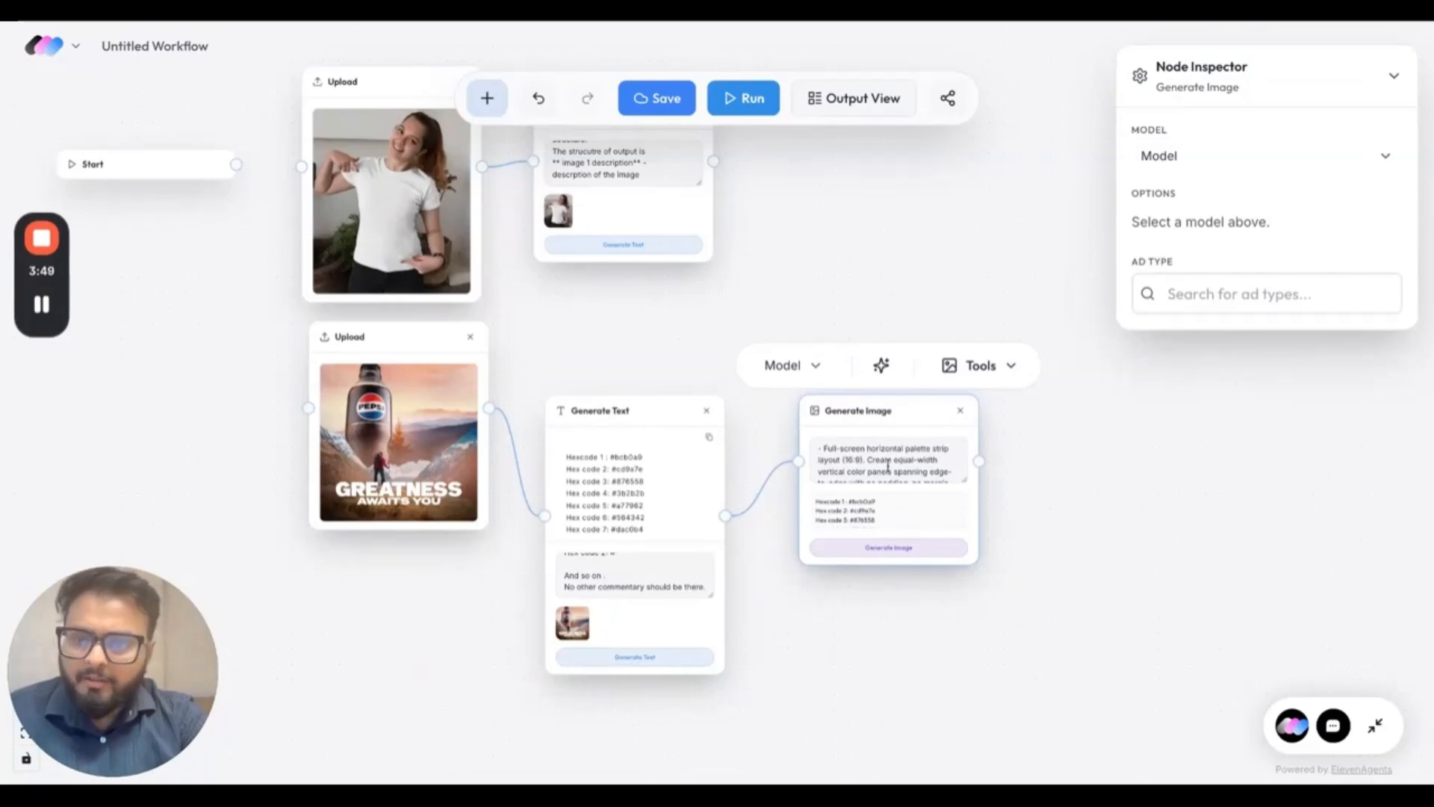
{"action": "key", "text": "BackSpace"}
{"action": "key", "text": "BackSpace"}
{"action": "key", "text": "BackSpace"}
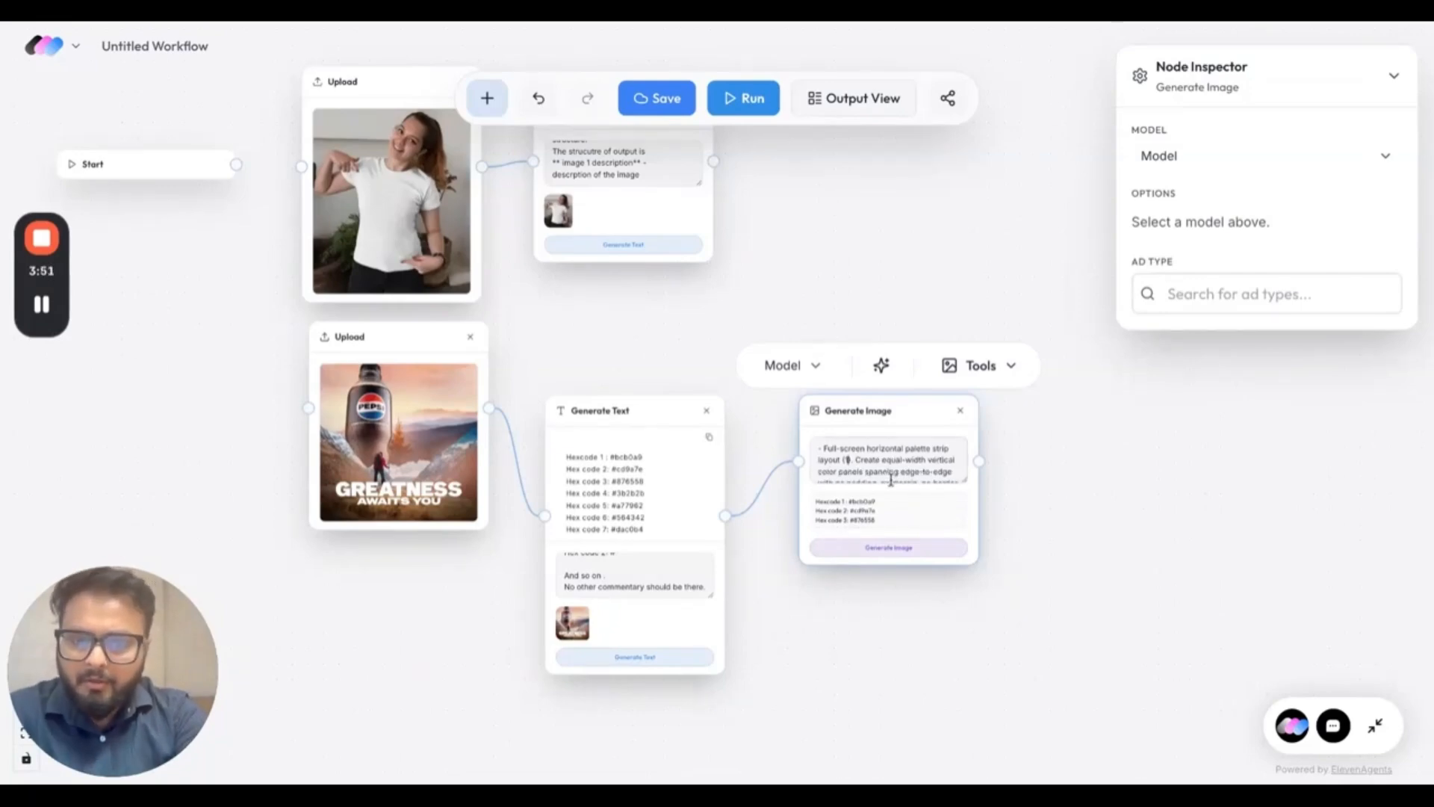
{"action": "type", "text": ":1"}
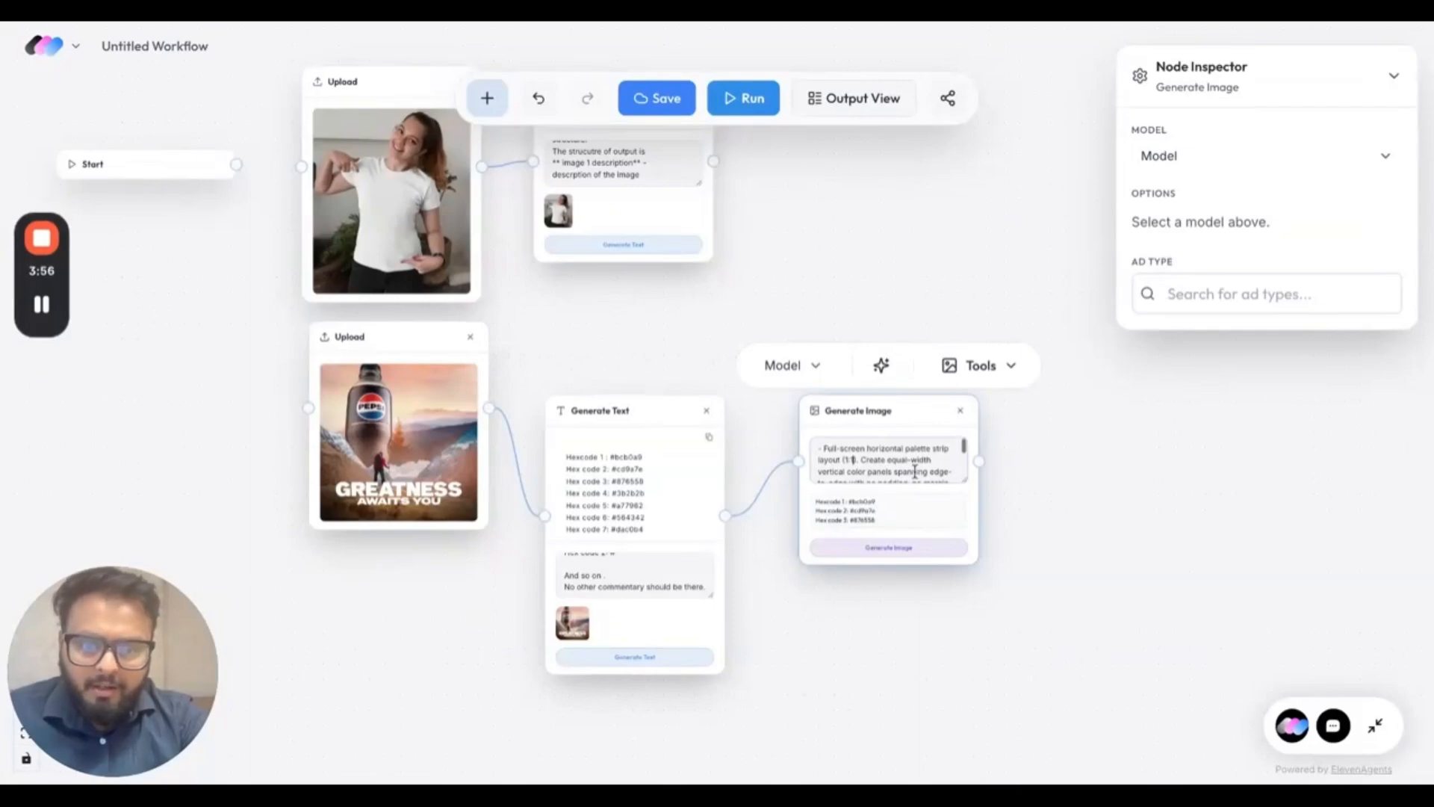
Check the rest of the palette prompt, set the node's model to OpenAI's GPT Image 1.5 and generate the palette image.
{"action": "scroll", "coordinate": [920, 472], "scroll_direction": "down", "scroll_amount": 3}
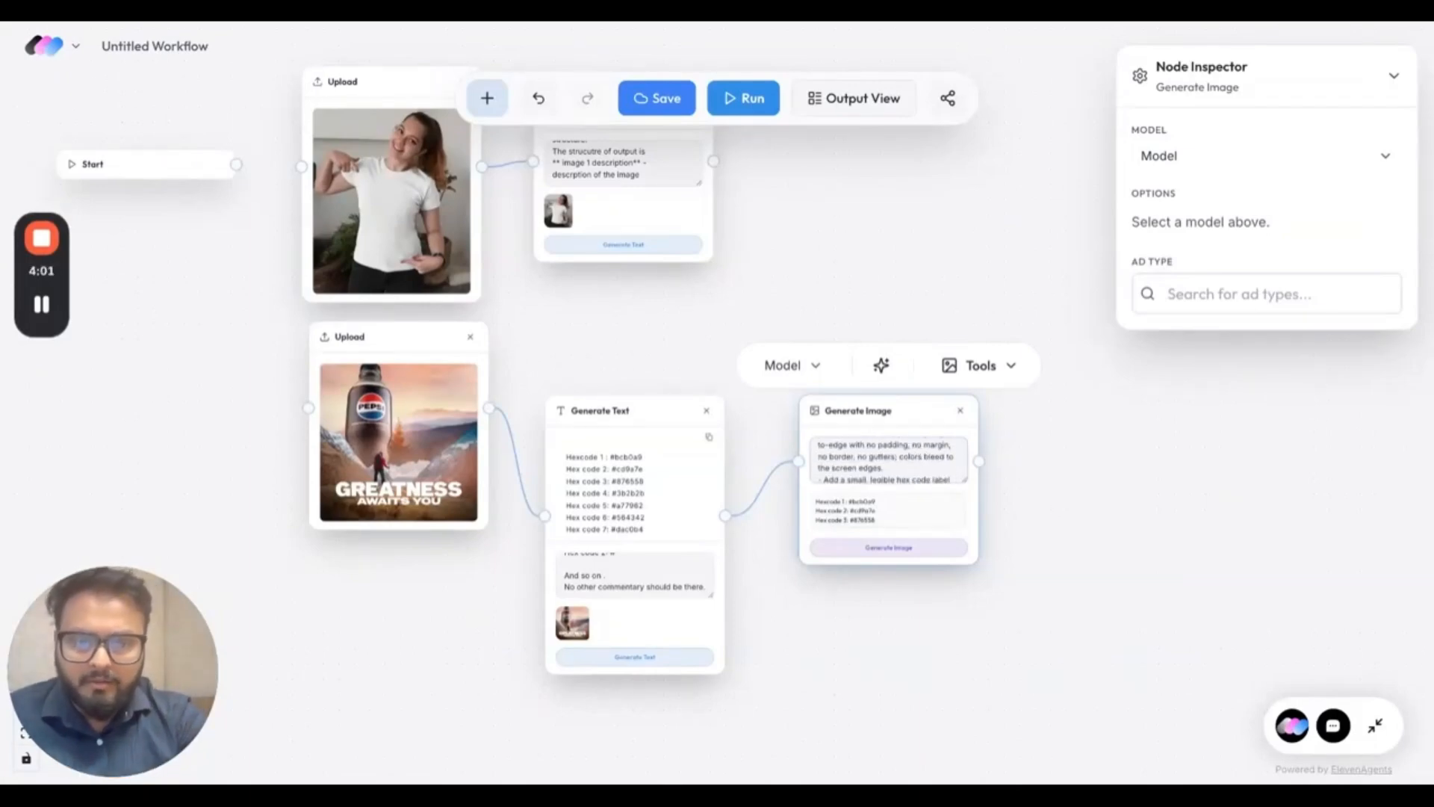
{"action": "scroll", "coordinate": [888, 459], "scroll_direction": "down", "scroll_amount": 6}
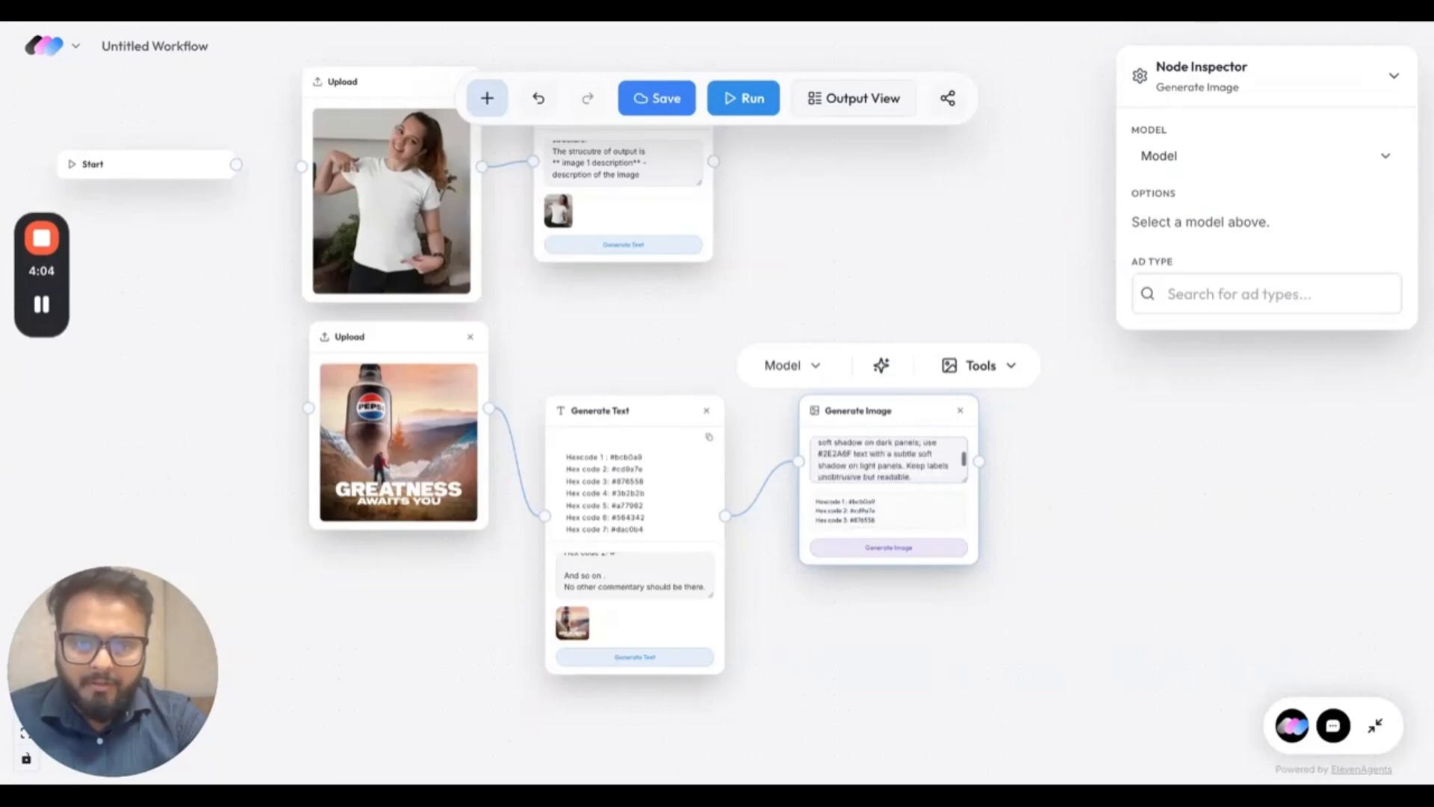
{"action": "scroll", "coordinate": [889, 459], "scroll_direction": "down", "scroll_amount": 5}
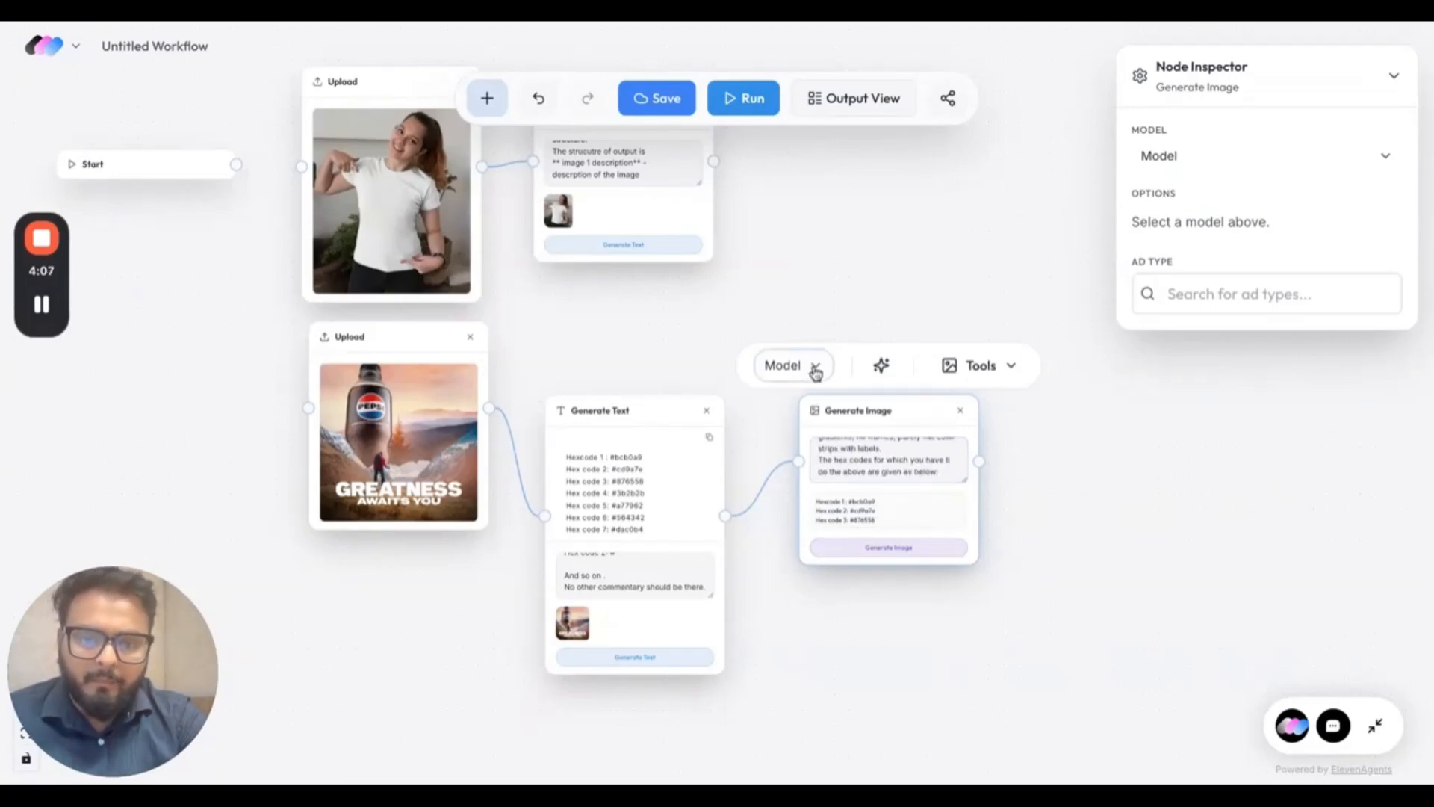
{"action": "left_click", "coordinate": [815, 368]}
{"action": "left_click", "coordinate": [1006, 599]}
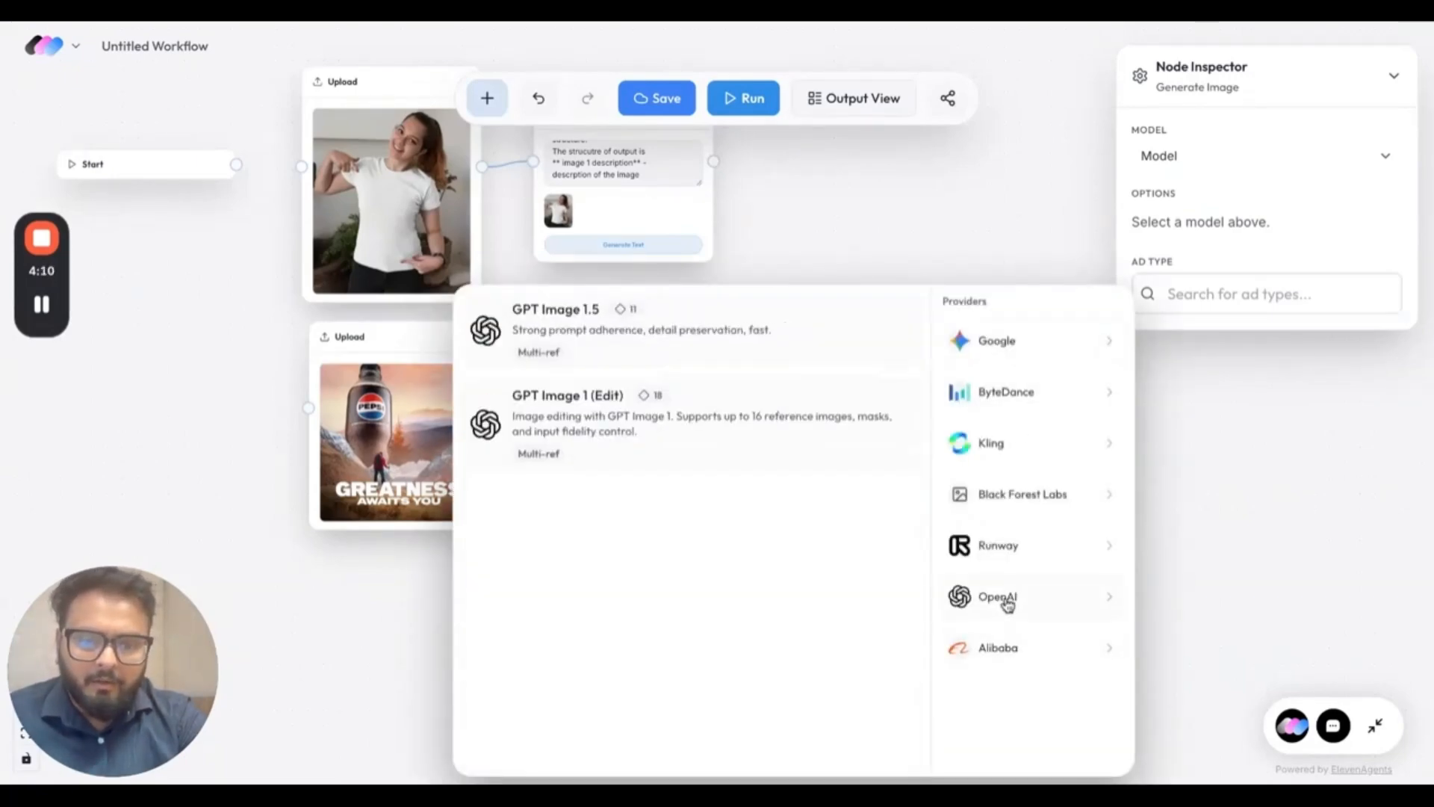
{"action": "left_click", "coordinate": [716, 333]}
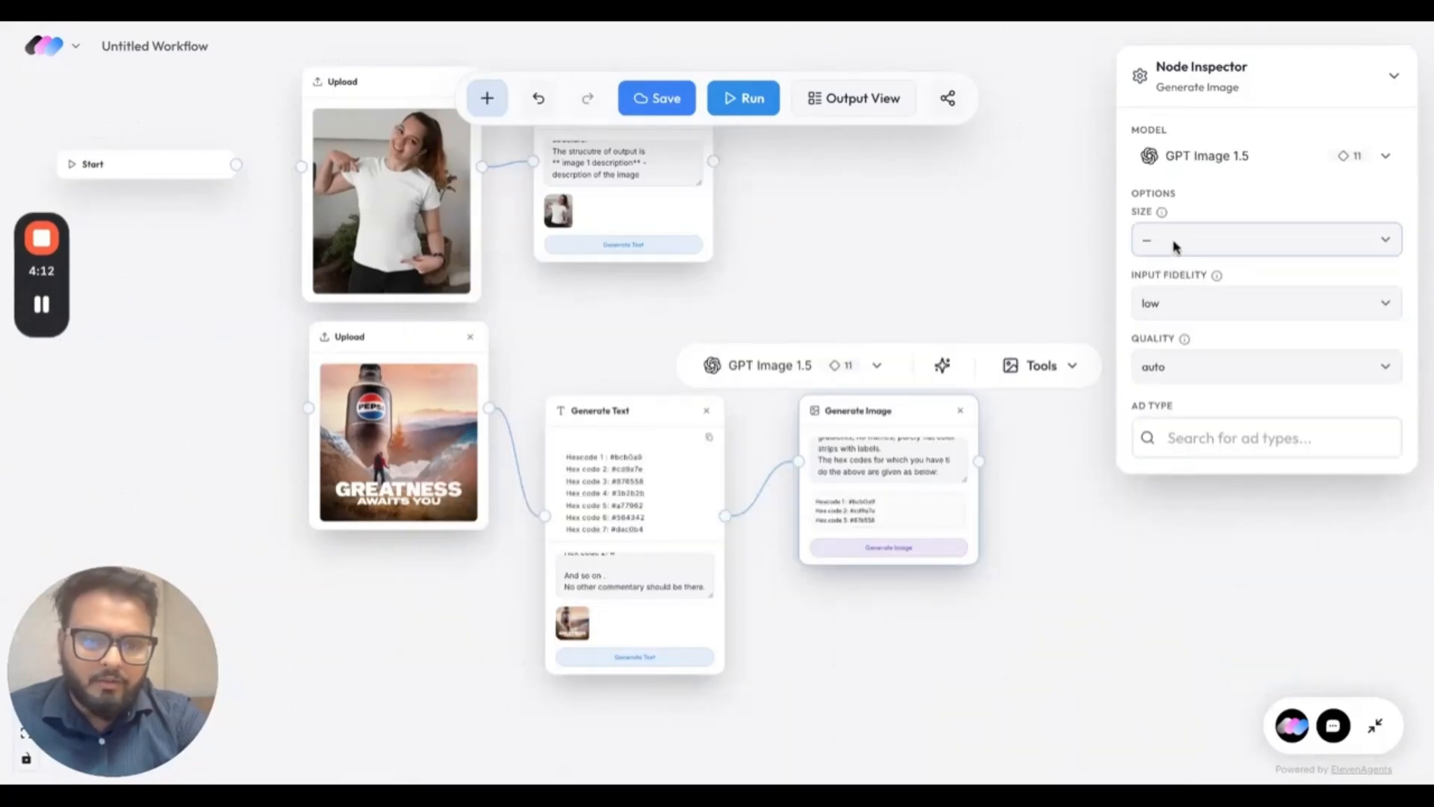
{"action": "left_click", "coordinate": [892, 550]}
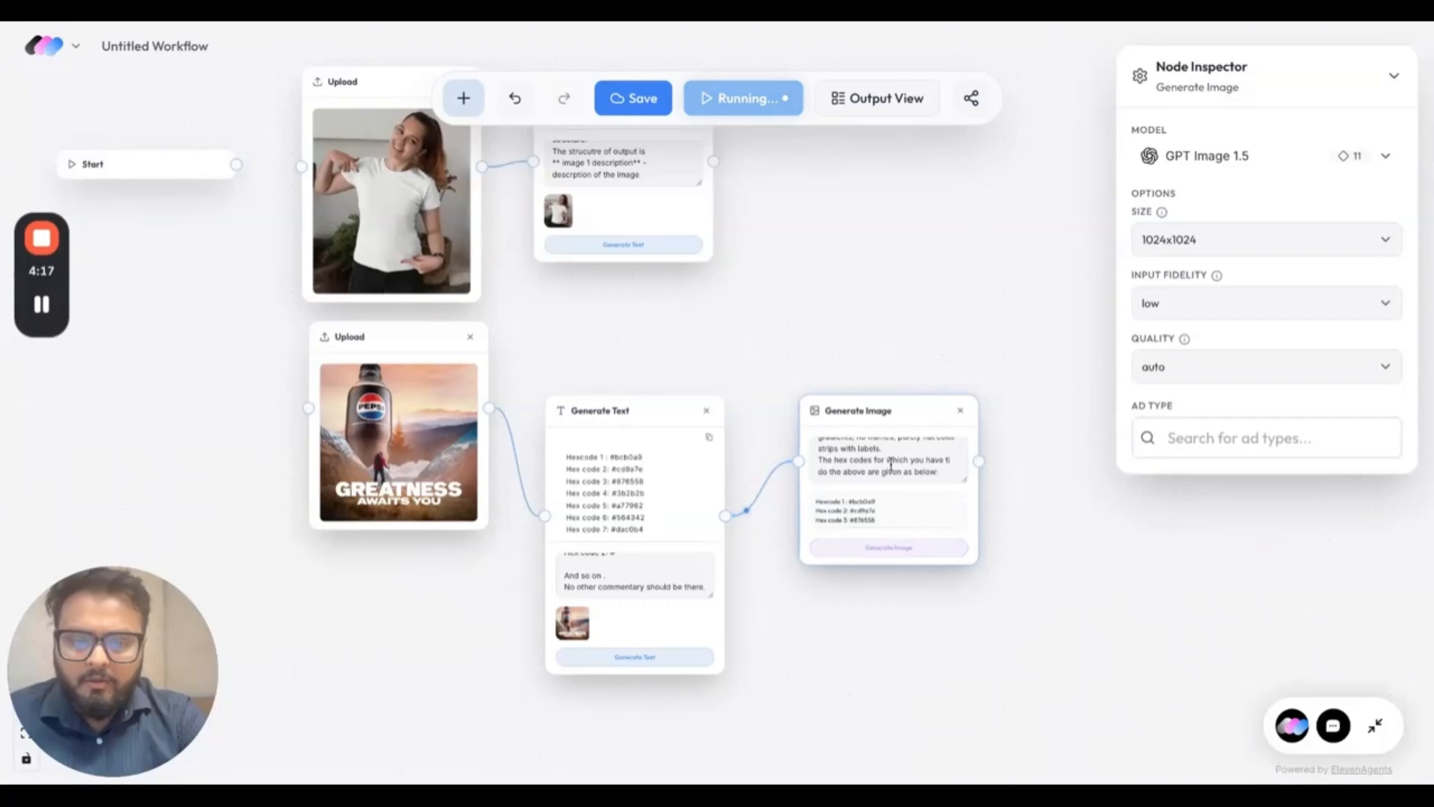
Move the palette image node down and connect a new Generate Text node to its output.
{"action": "left_click_drag", "start_coordinate": [895, 419], "coordinate": [898, 525]}
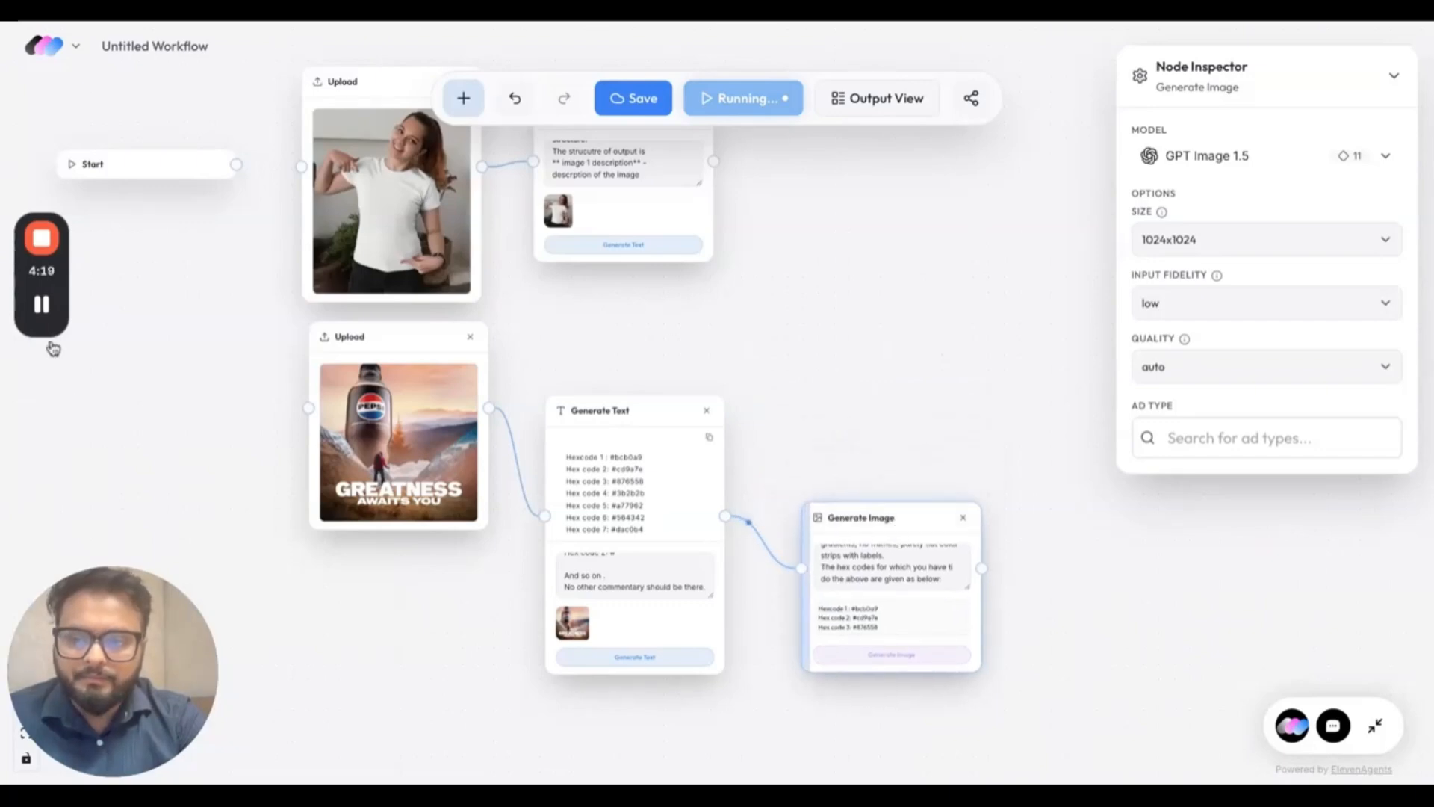
{"action": "mouse_move", "coordinate": [41, 304]}
{"action": "scroll", "coordinate": [419, 685], "scroll_direction": "right", "scroll_amount": 2}
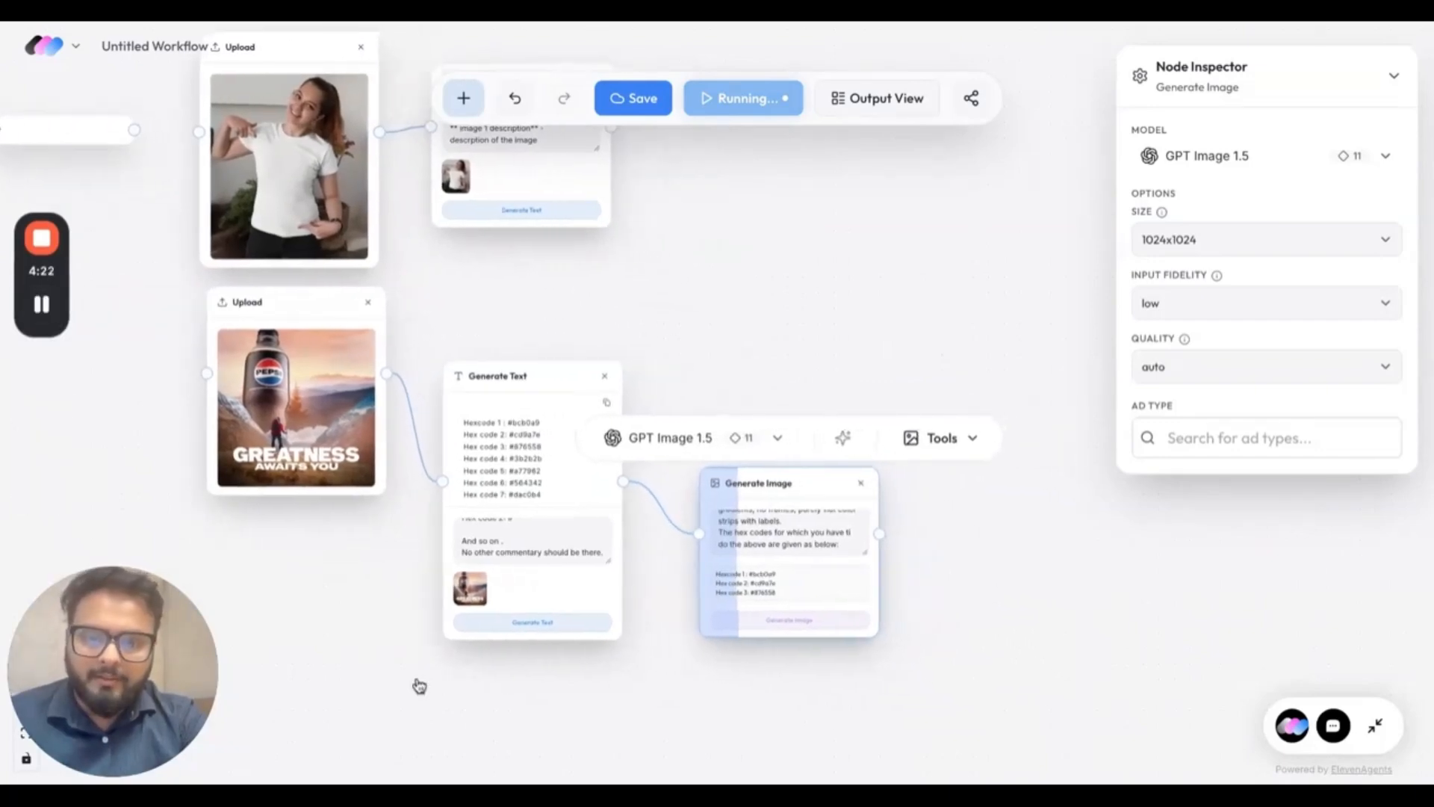
{"action": "scroll", "coordinate": [419, 684], "scroll_direction": "right", "scroll_amount": 1}
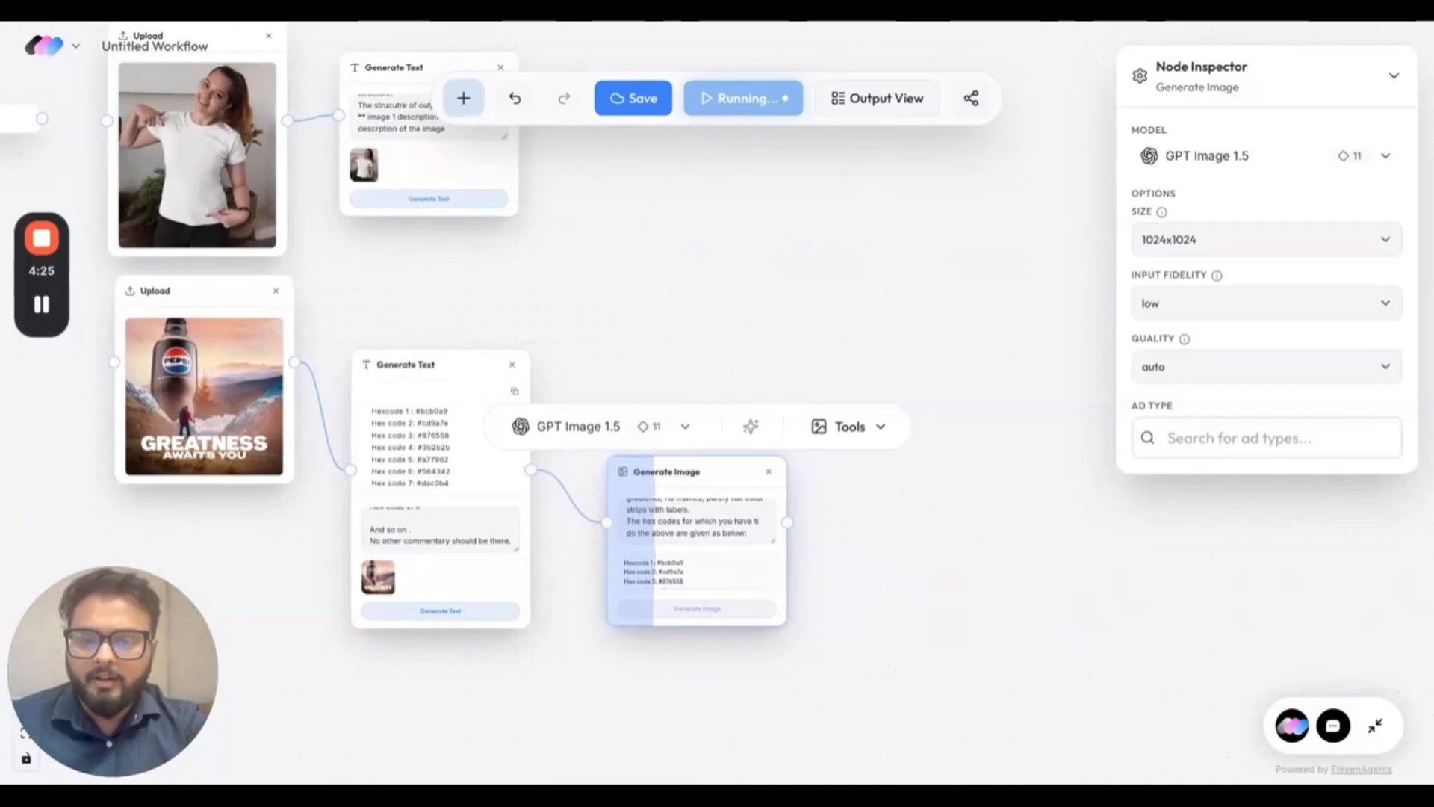
{"action": "left_click", "coordinate": [875, 432]}
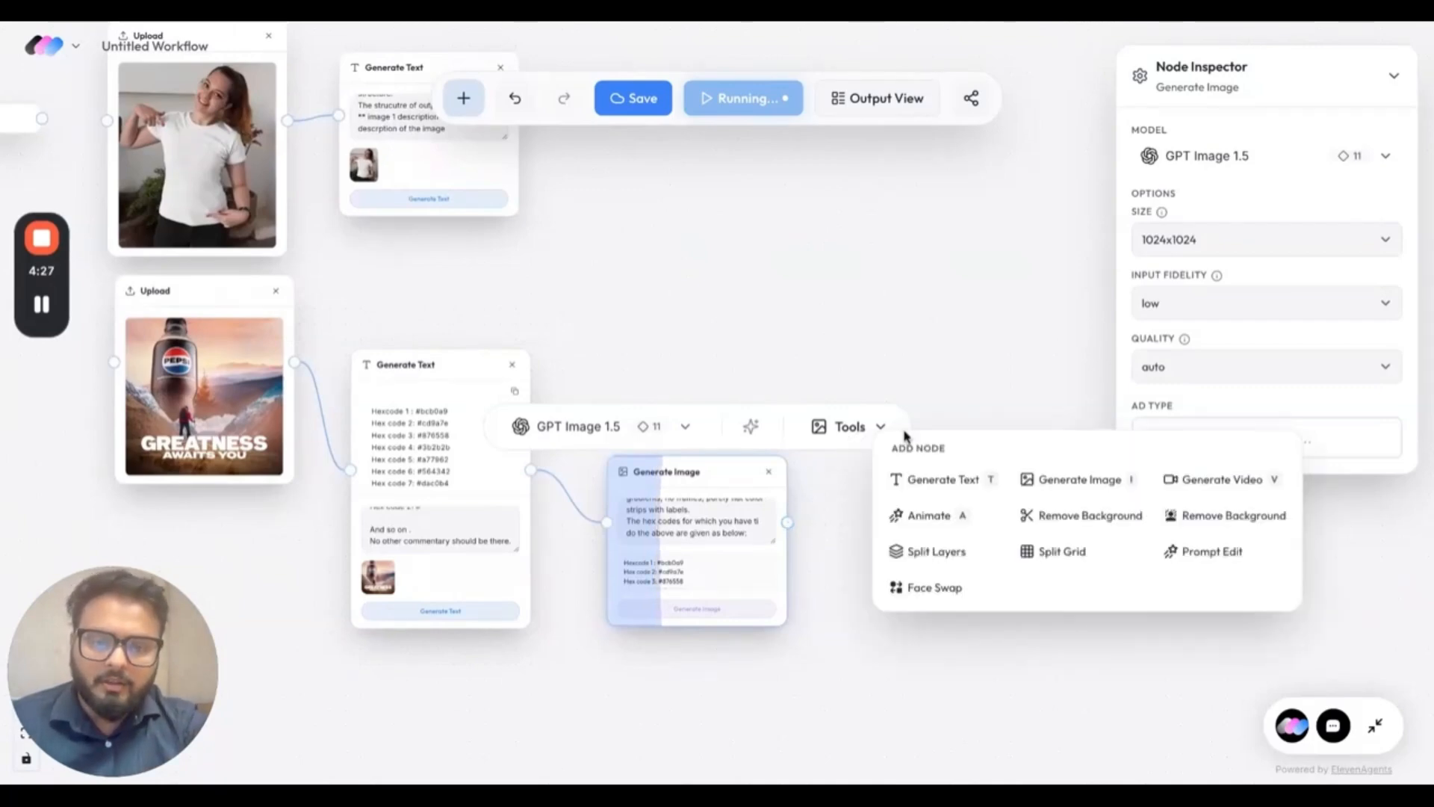
{"action": "left_click", "coordinate": [929, 485]}
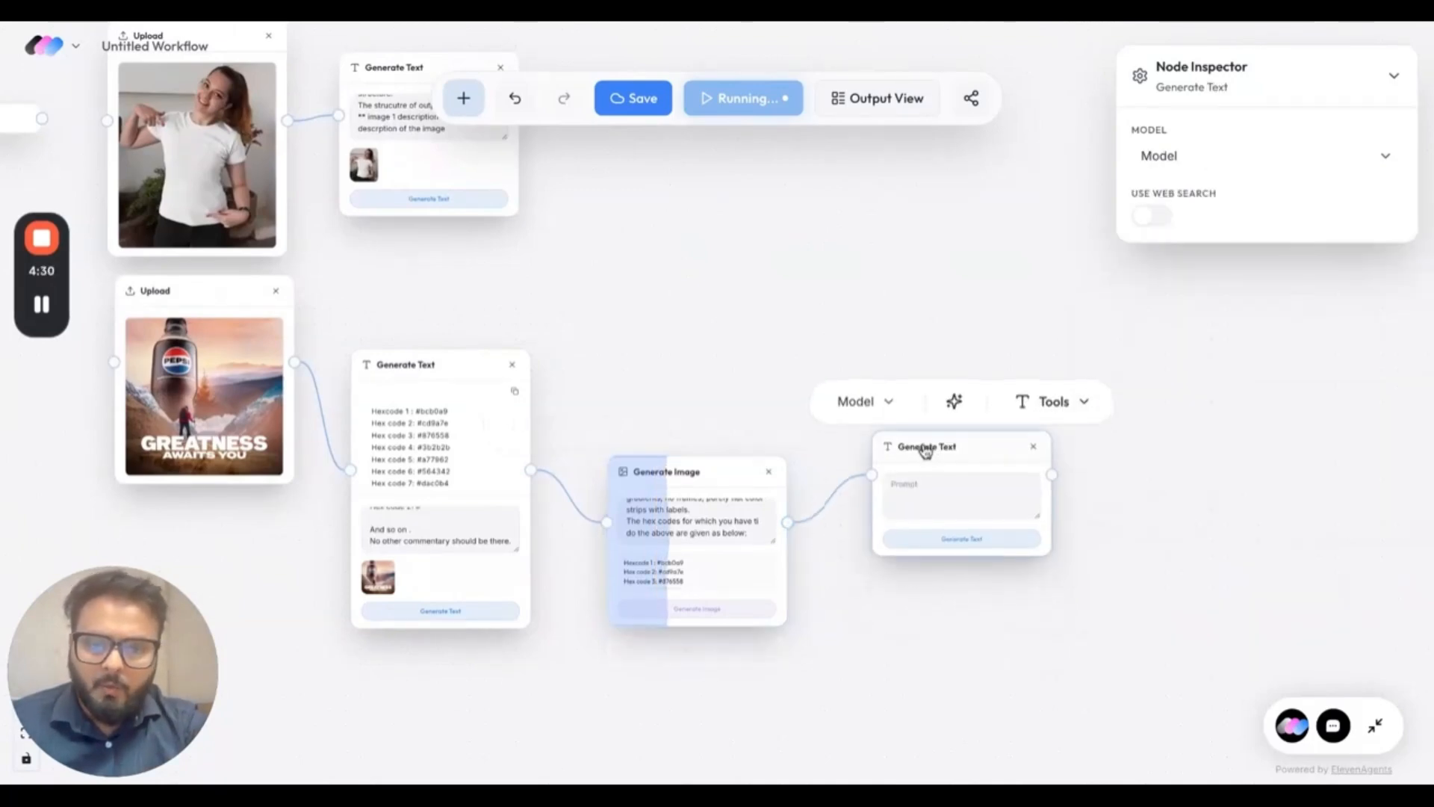
Examine the generated palette image's colour strips and labels against the hex codes taken from the poster.
{"action": "scroll", "coordinate": [640, 521], "scroll_direction": "up", "scroll_amount": 5}
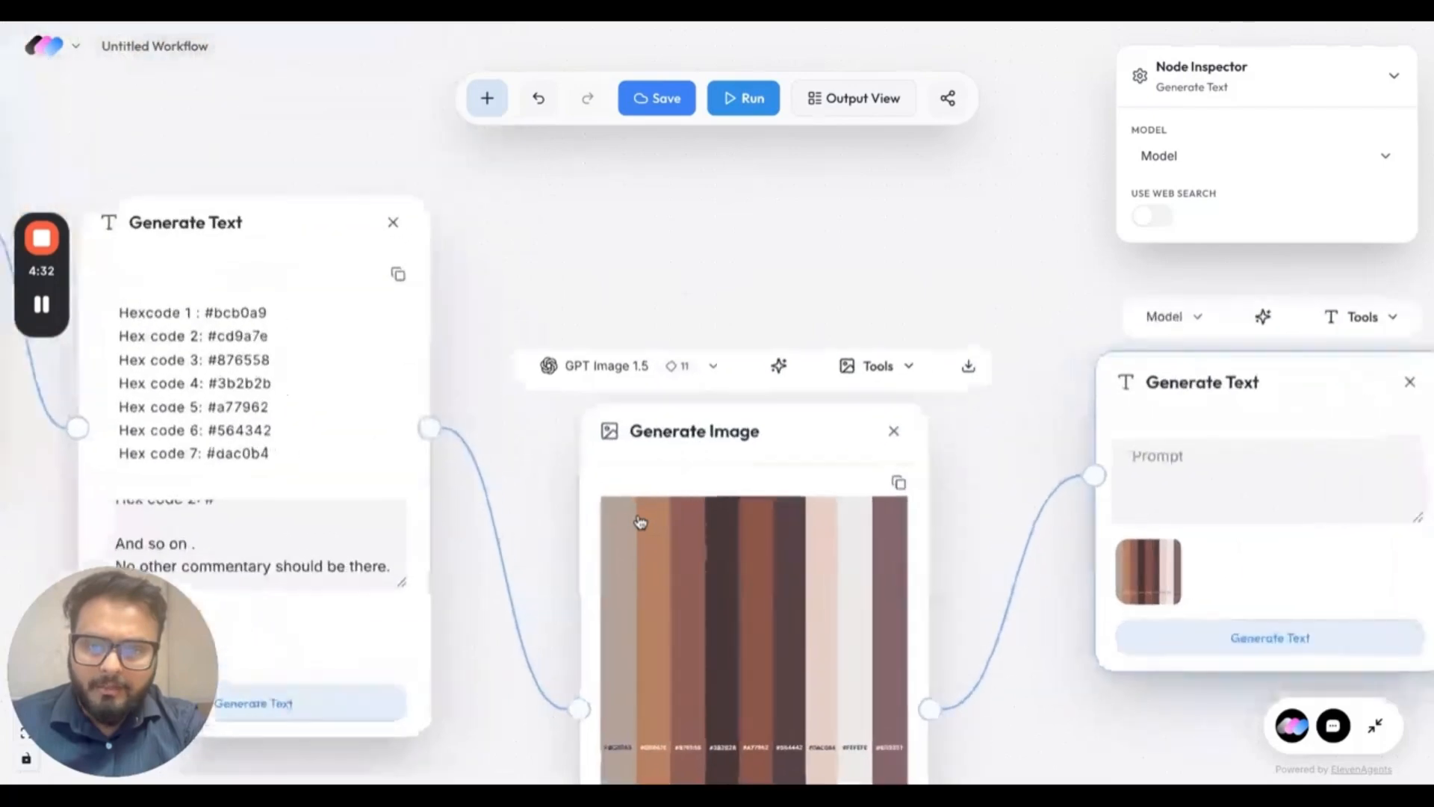
{"action": "scroll", "coordinate": [640, 521], "scroll_direction": "down", "scroll_amount": 3}
{"action": "scroll", "coordinate": [481, 637], "scroll_direction": "down", "scroll_amount": 5}
{"action": "scroll", "coordinate": [482, 638], "scroll_direction": "left", "scroll_amount": 1}
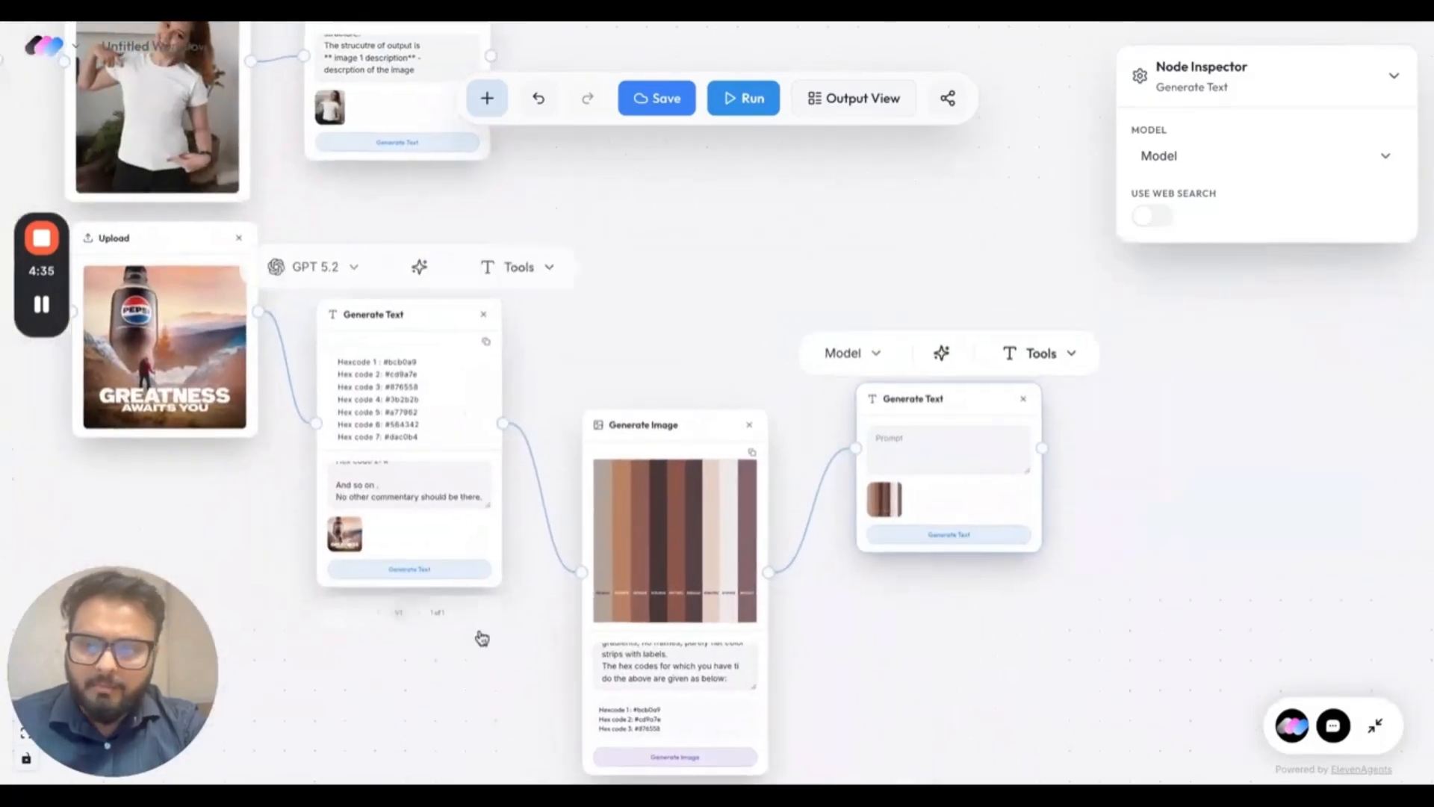
{"action": "scroll", "coordinate": [404, 636], "scroll_direction": "up", "scroll_amount": 3}
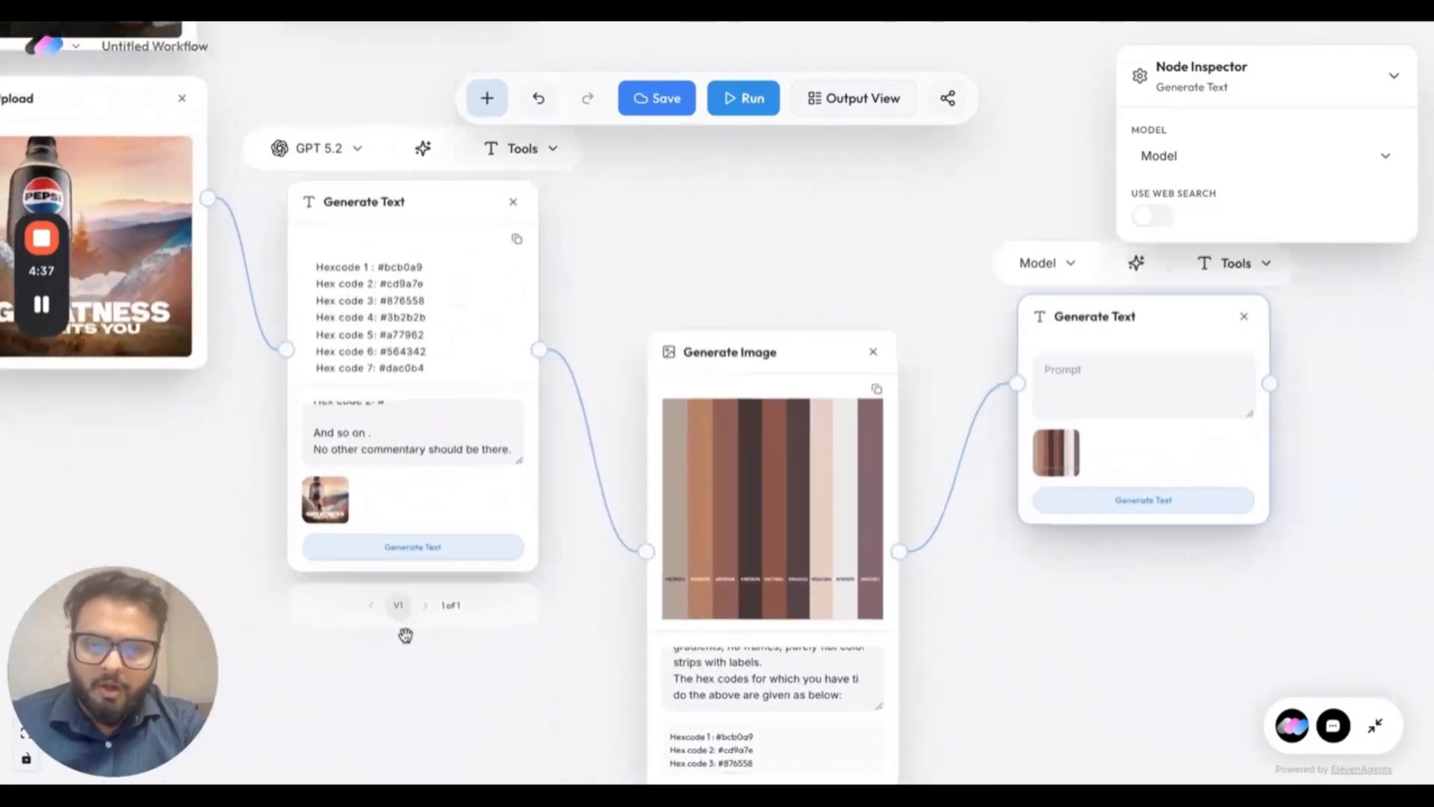
{"action": "scroll", "coordinate": [405, 636], "scroll_direction": "down", "scroll_amount": 2}
{"action": "scroll", "coordinate": [406, 609], "scroll_direction": "down", "scroll_amount": 3}
{"action": "scroll", "coordinate": [405, 608], "scroll_direction": "right", "scroll_amount": 1}
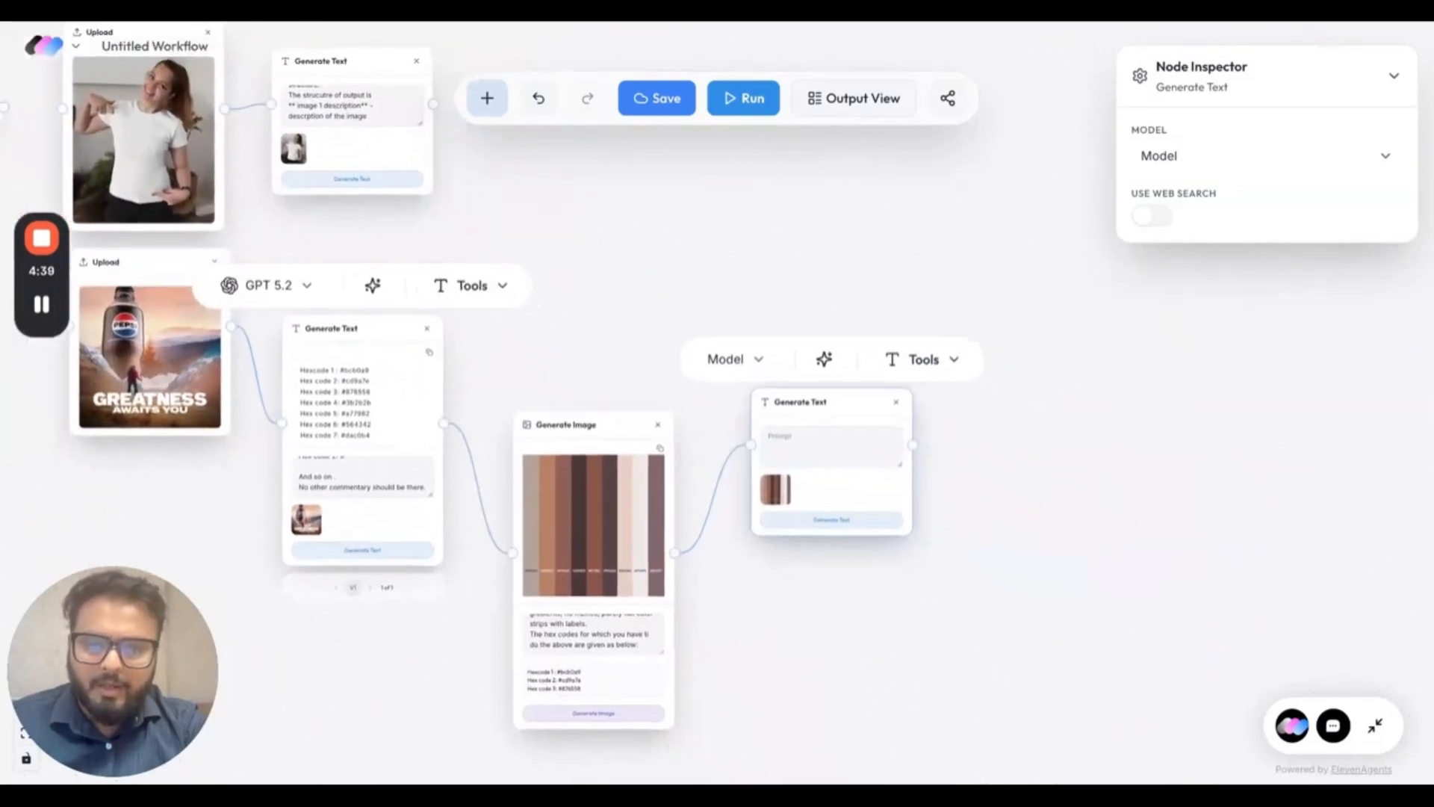
Add a Generate Image node after the palette's text node and connect the T-shirt photo and the palette image to it.
{"action": "scroll", "coordinate": [406, 608], "scroll_direction": "down", "scroll_amount": 1}
{"action": "scroll", "coordinate": [406, 609], "scroll_direction": "right", "scroll_amount": 1}
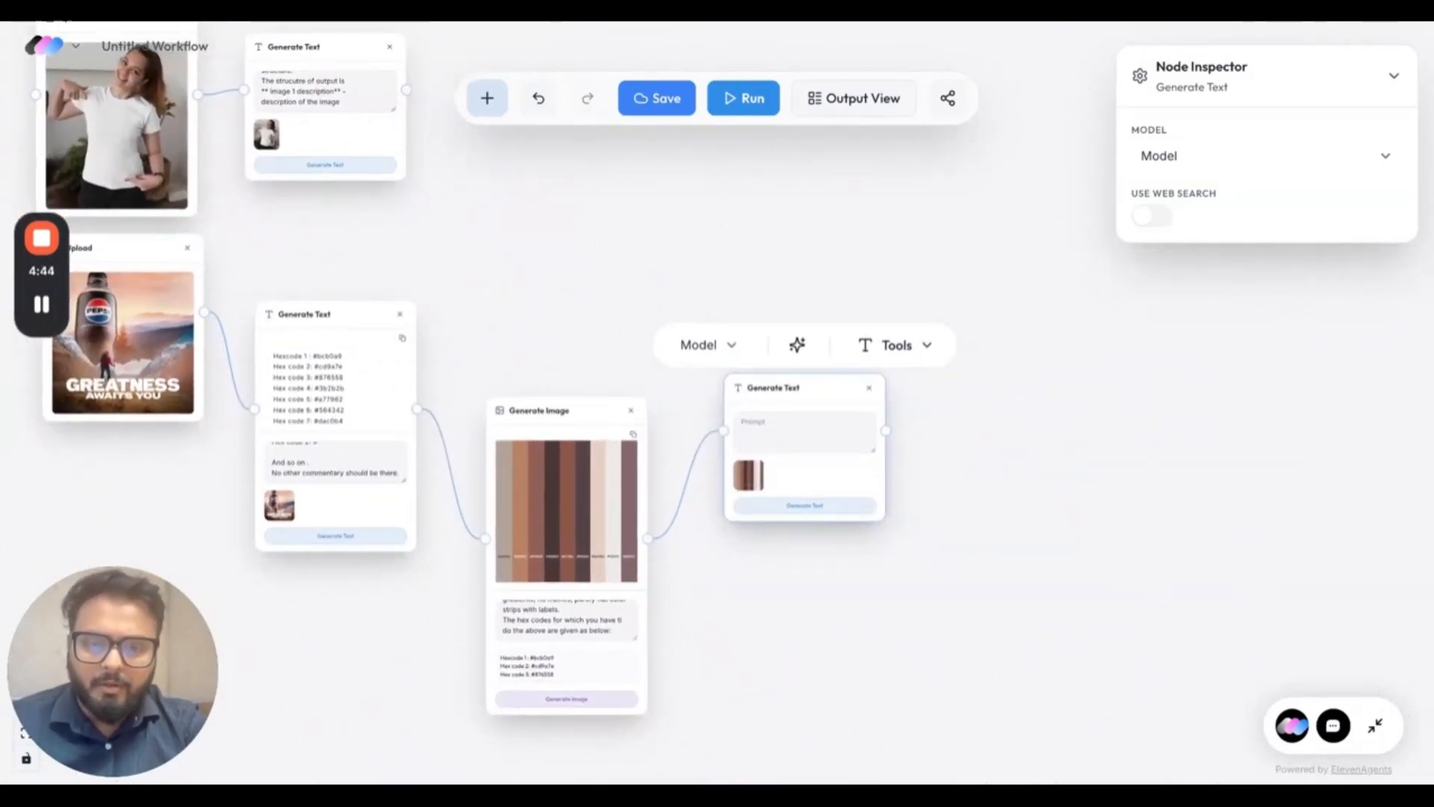
{"action": "left_click_drag", "start_coordinate": [885, 430], "coordinate": [1020, 371]}
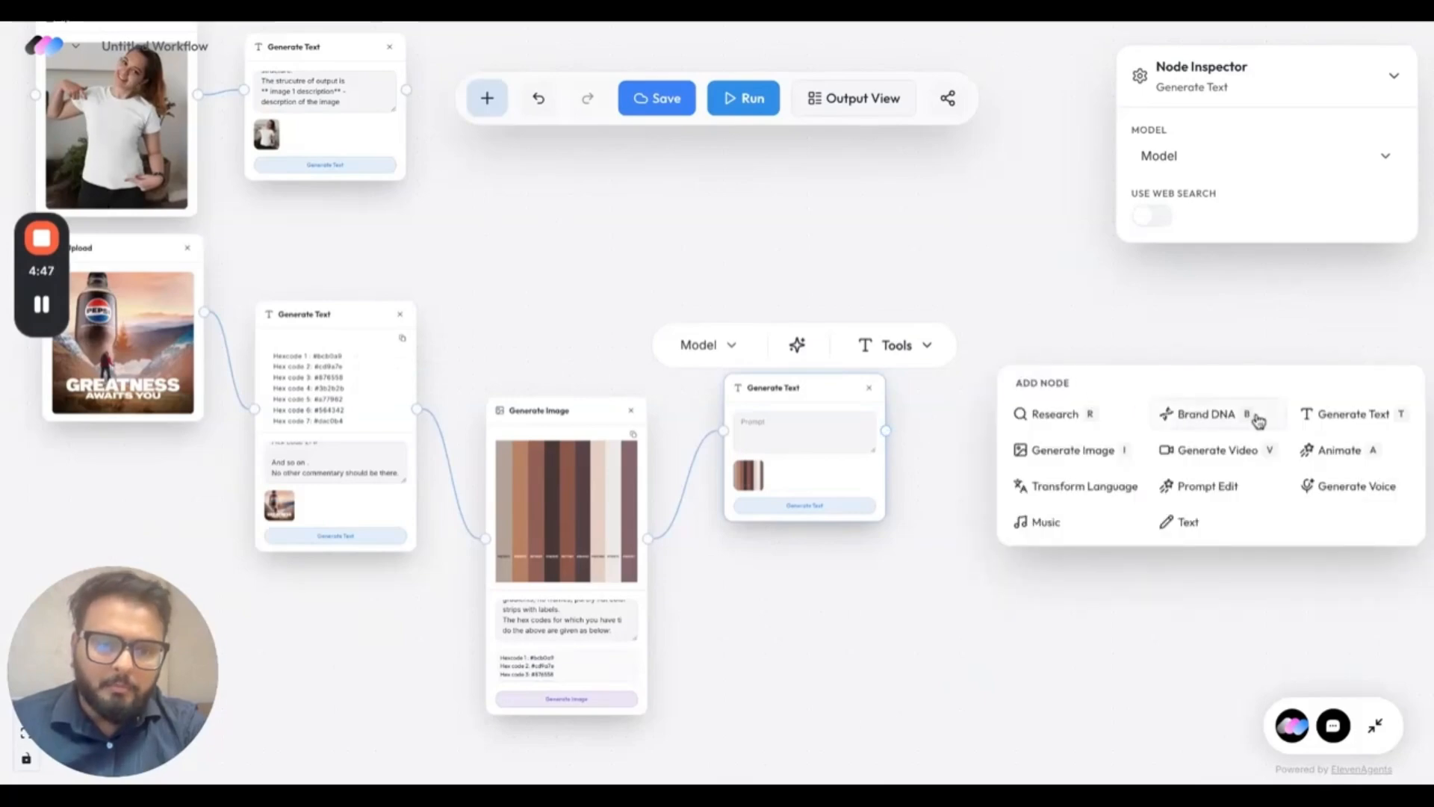
{"action": "left_click", "coordinate": [1105, 453]}
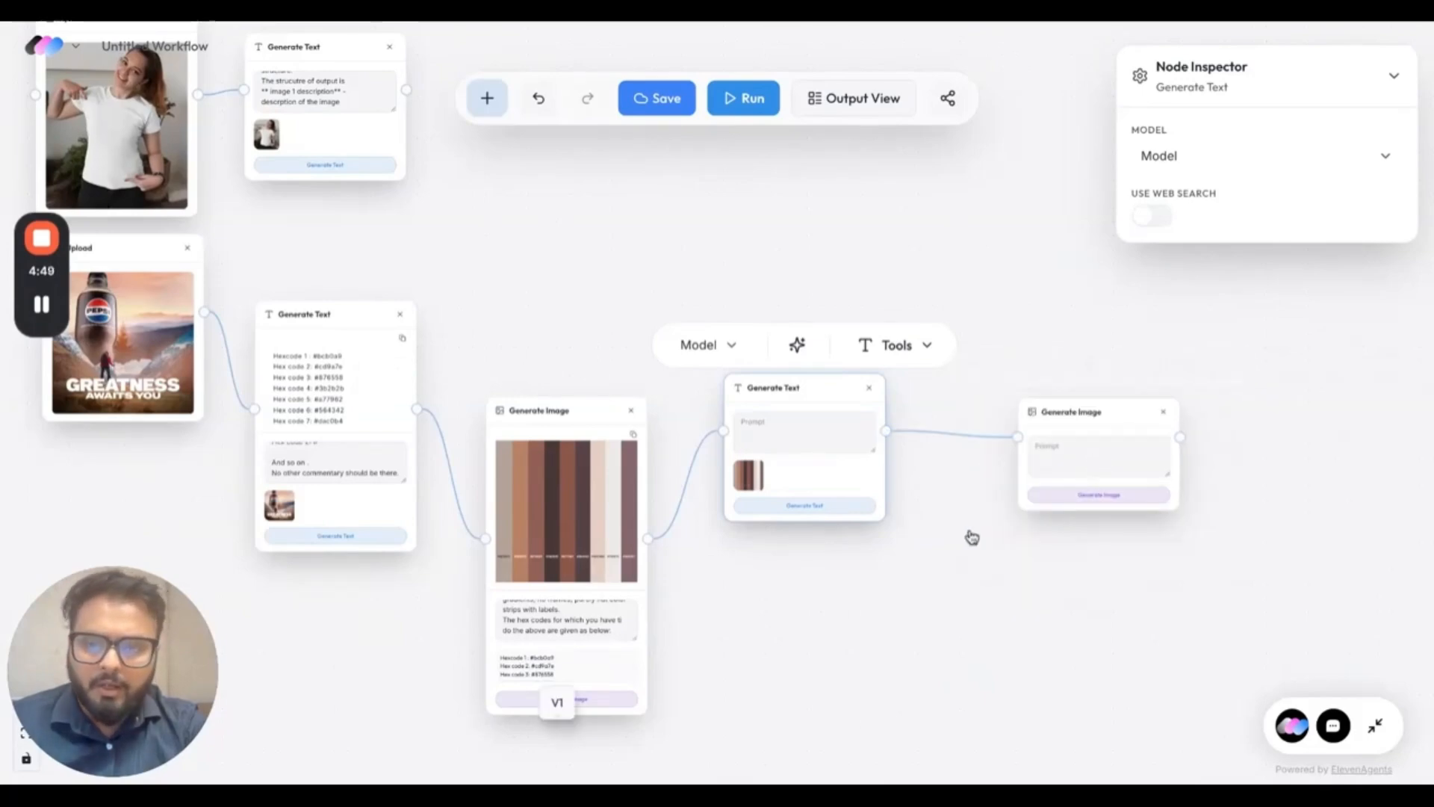
{"action": "left_click_drag", "start_coordinate": [197, 96], "coordinate": [1017, 451]}
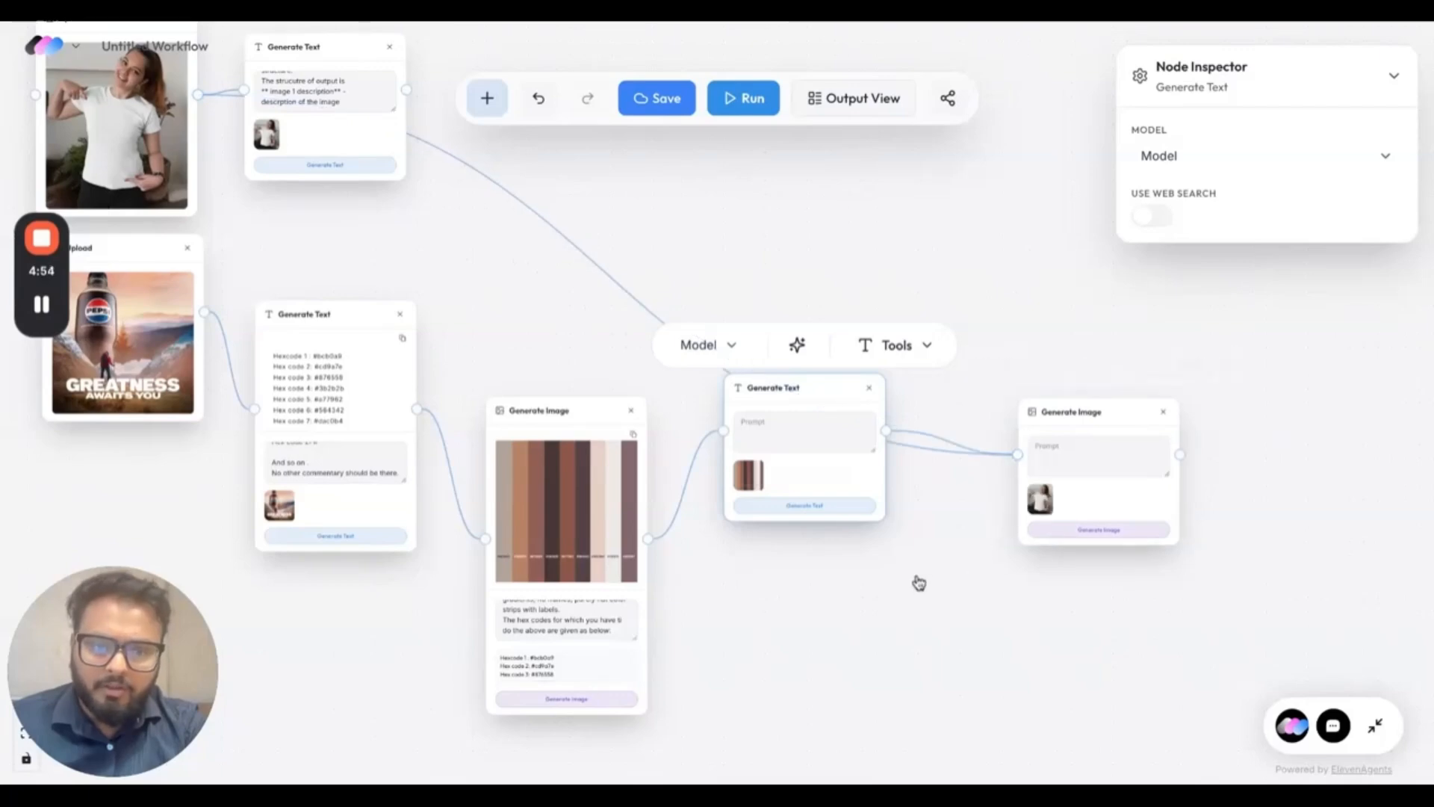
{"action": "left_click_drag", "start_coordinate": [647, 537], "coordinate": [1015, 456]}
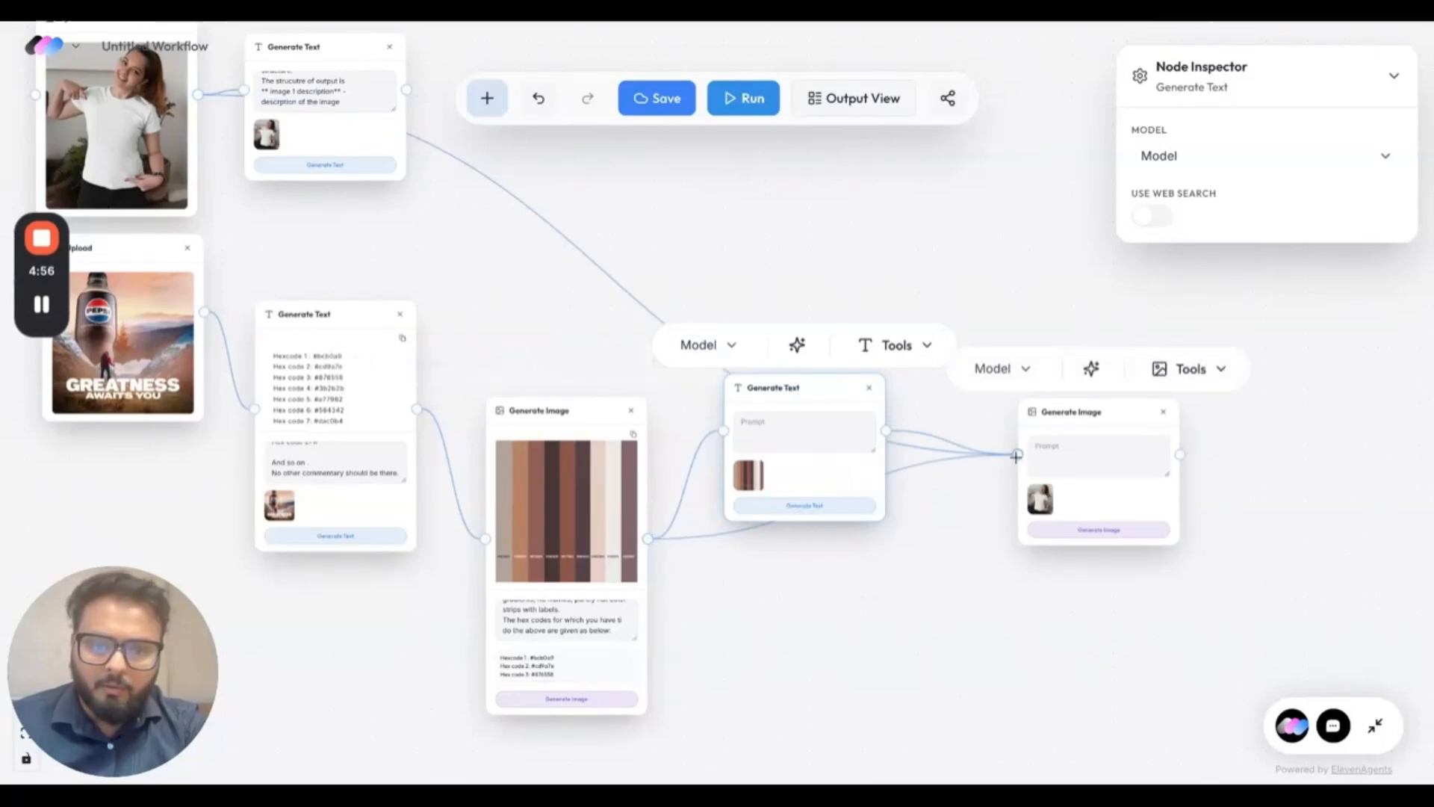
Paste a 2-3 line "** image 2 description**" prompt into the palette image's text node and review its output structure.
{"action": "left_click", "coordinate": [791, 423]}
{"action": "key", "text": "ctrl+v"}
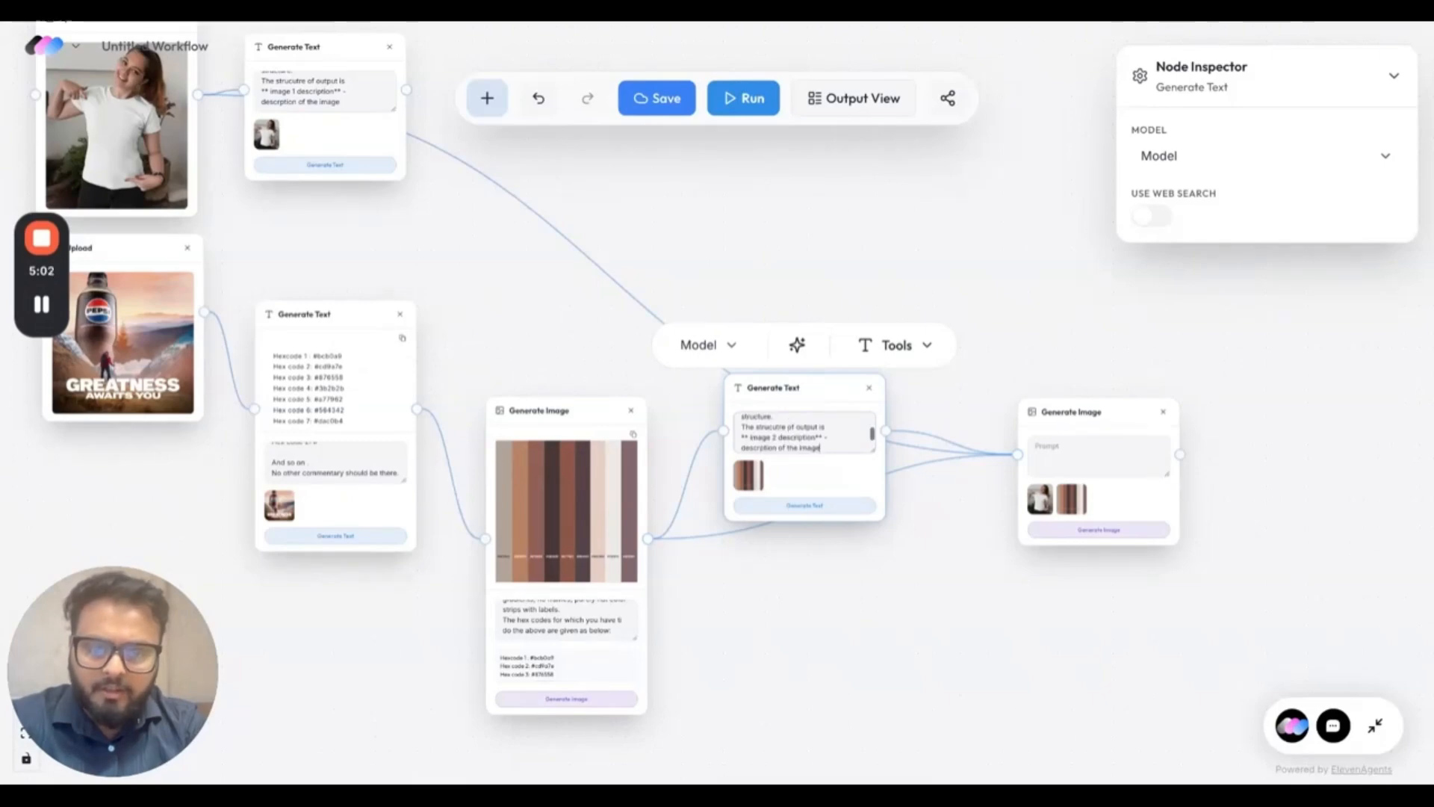
{"action": "scroll", "coordinate": [866, 574], "scroll_direction": "up", "scroll_amount": 5}
{"action": "scroll", "coordinate": [793, 310], "scroll_direction": "up", "scroll_amount": 3}
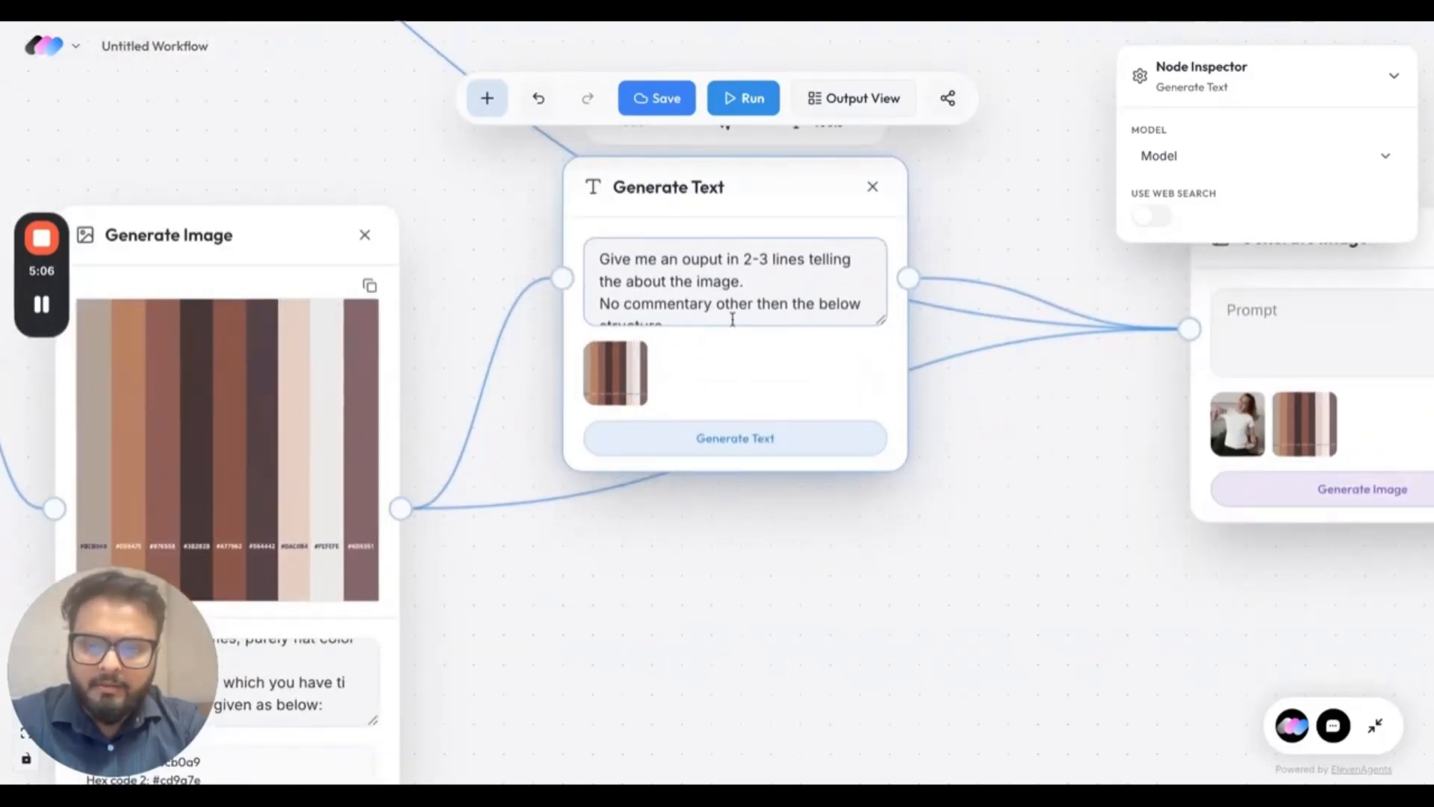
{"action": "scroll", "coordinate": [706, 288], "scroll_direction": "down", "scroll_amount": 1}
{"action": "scroll", "coordinate": [694, 289], "scroll_direction": "up", "scroll_amount": 1}
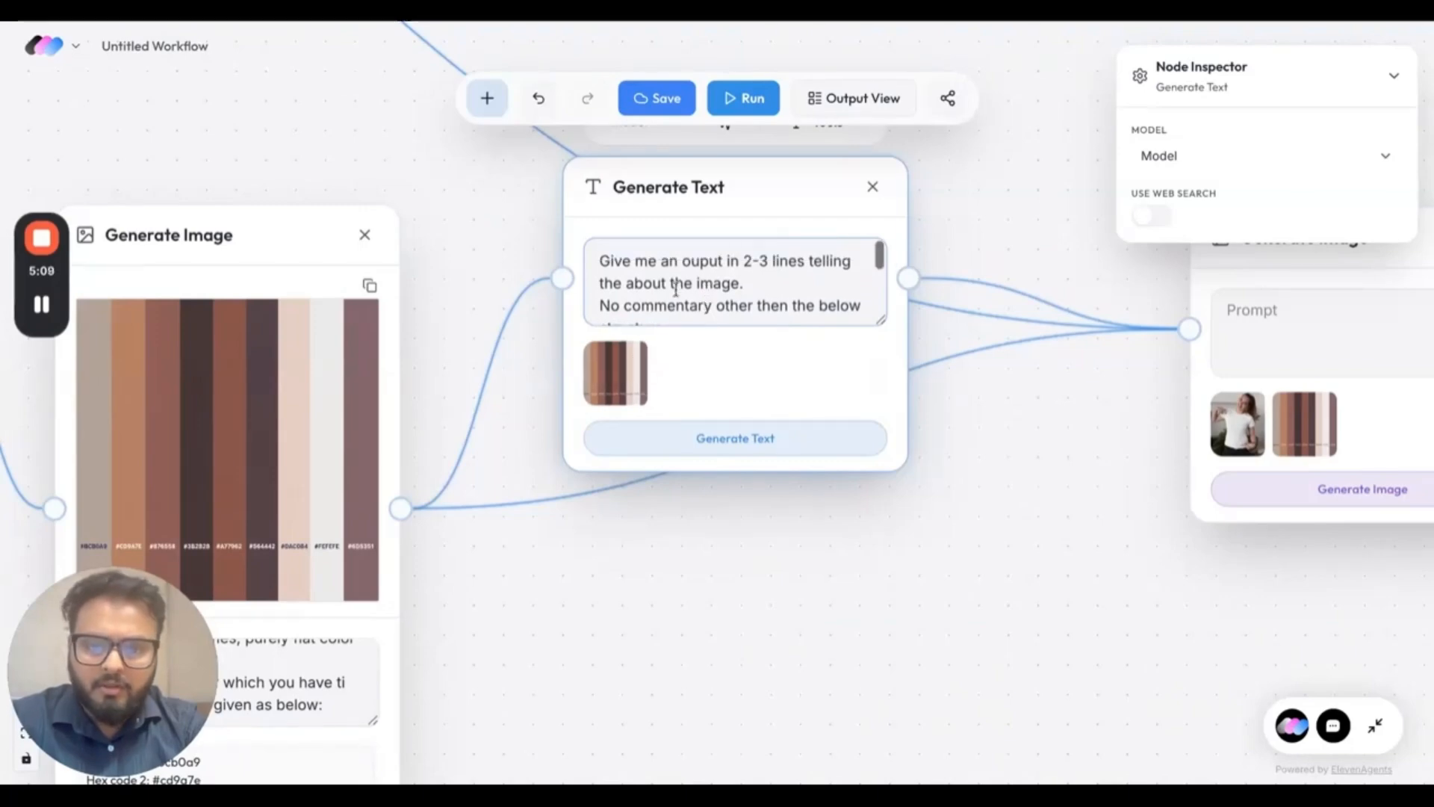
{"action": "scroll", "coordinate": [675, 291], "scroll_direction": "down", "scroll_amount": 3}
{"action": "left_click", "coordinate": [676, 291]}
{"action": "left_click_drag", "start_coordinate": [781, 280], "coordinate": [591, 280]}
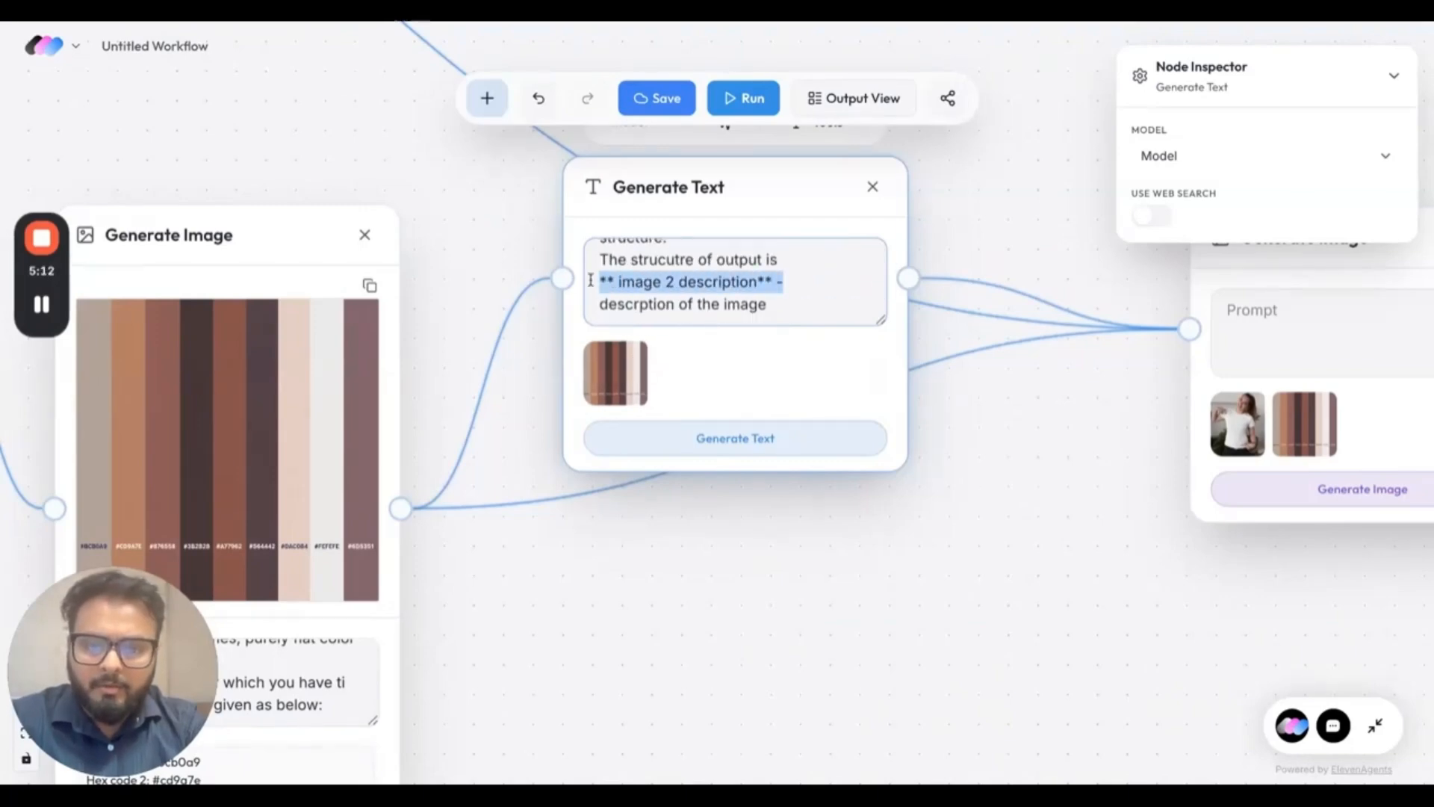
{"action": "left_click_drag", "start_coordinate": [784, 301], "coordinate": [634, 302]}
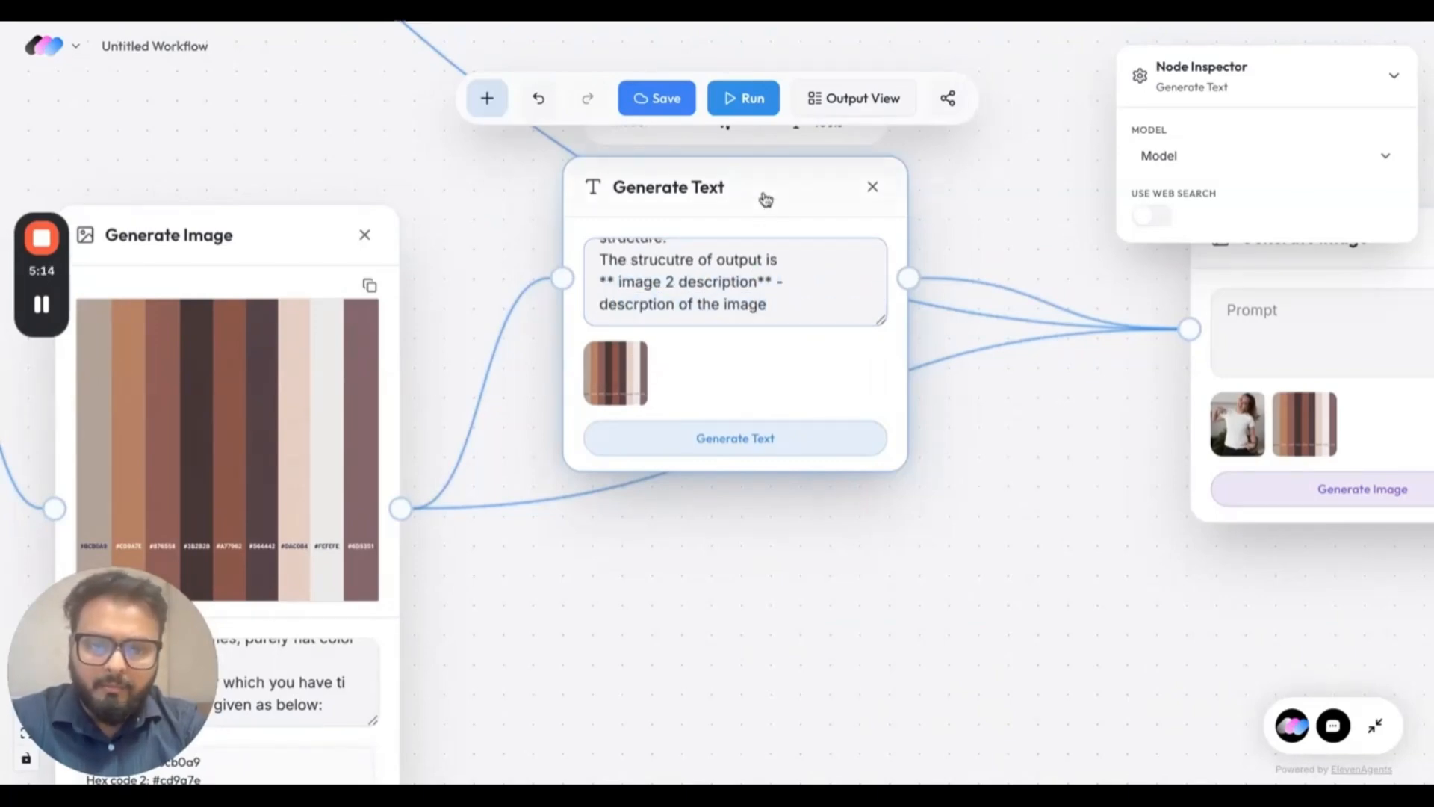
Move the palette's text node down and set its model to GPT 5.2.
{"action": "left_click_drag", "start_coordinate": [762, 199], "coordinate": [781, 378]}
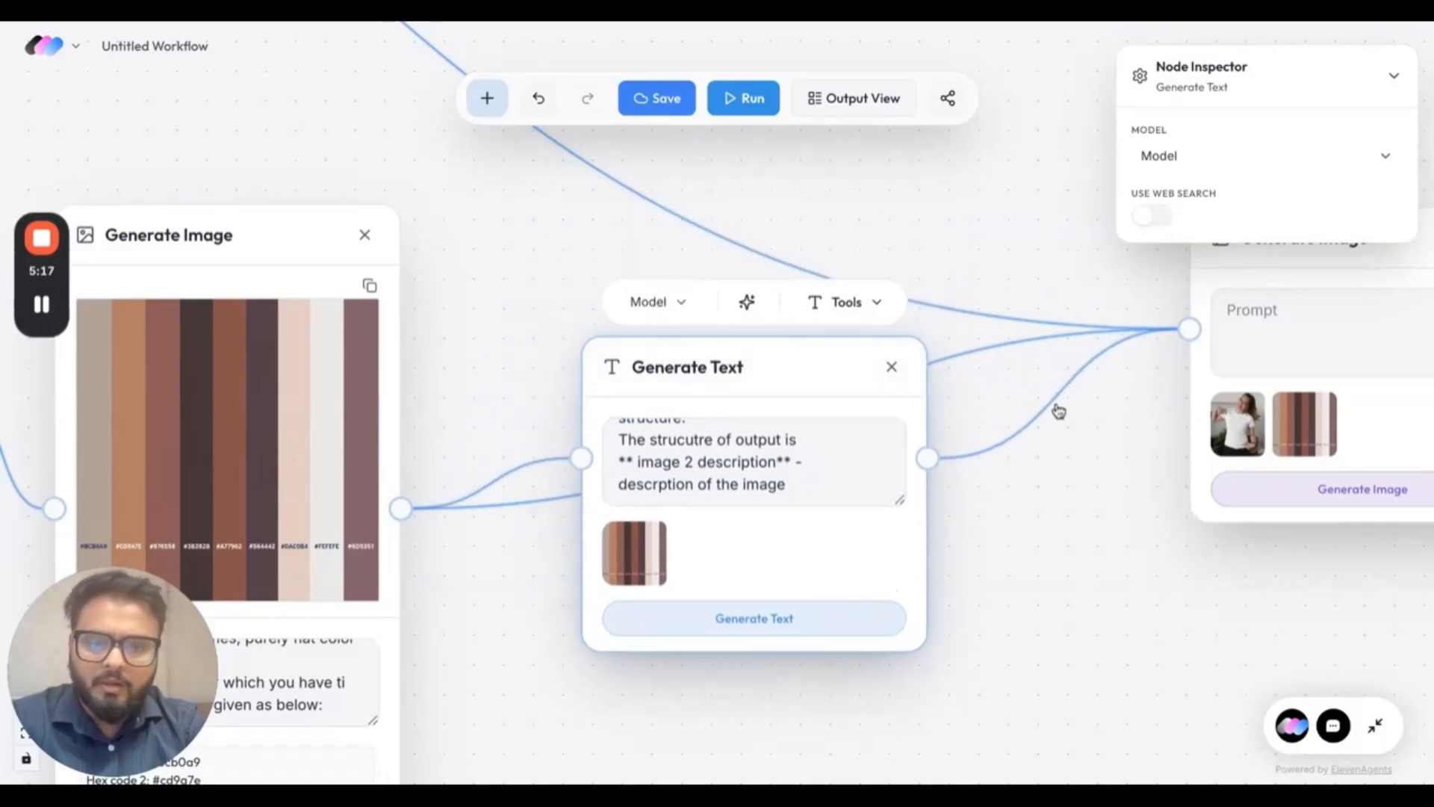
{"action": "left_click", "coordinate": [675, 305]}
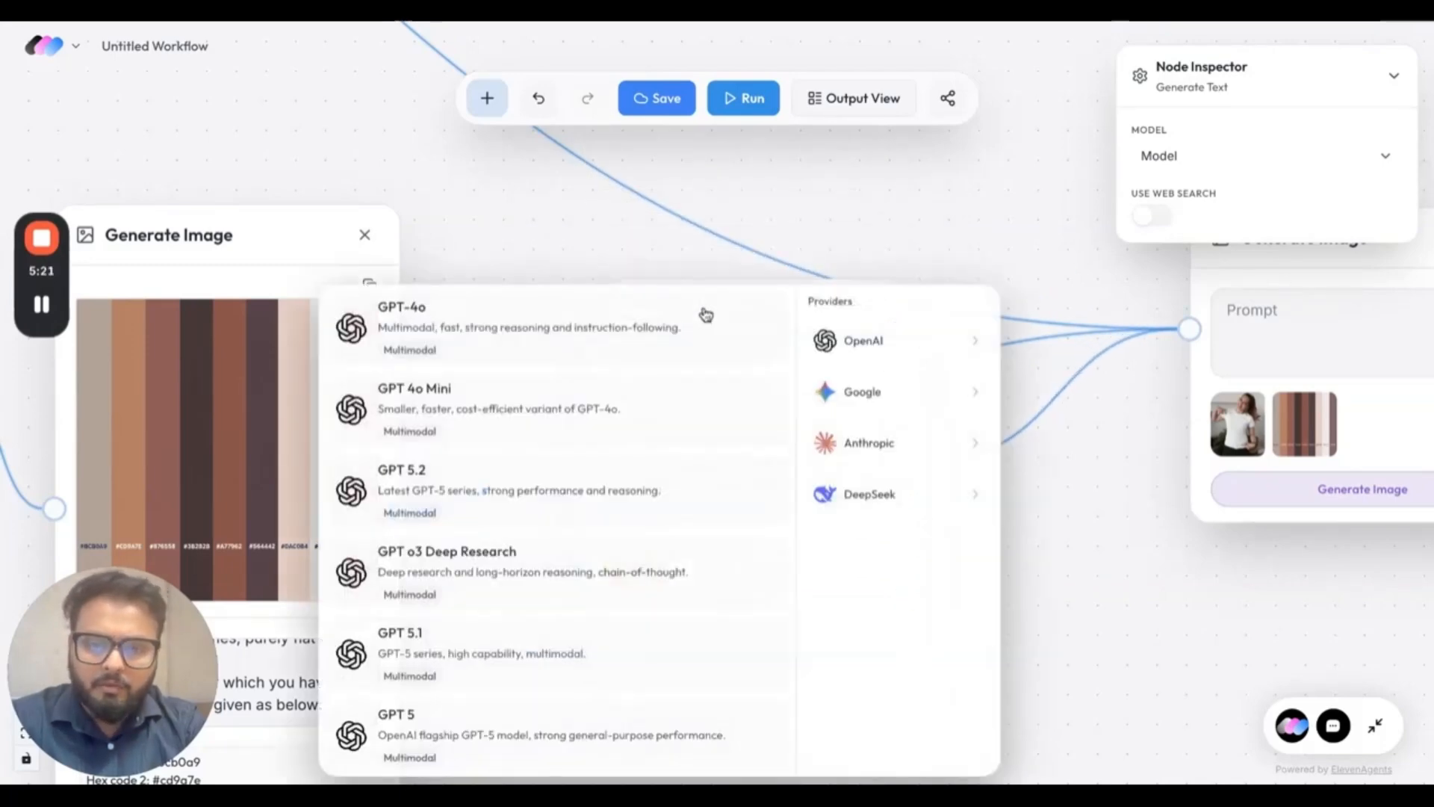
{"action": "left_click", "coordinate": [529, 492]}
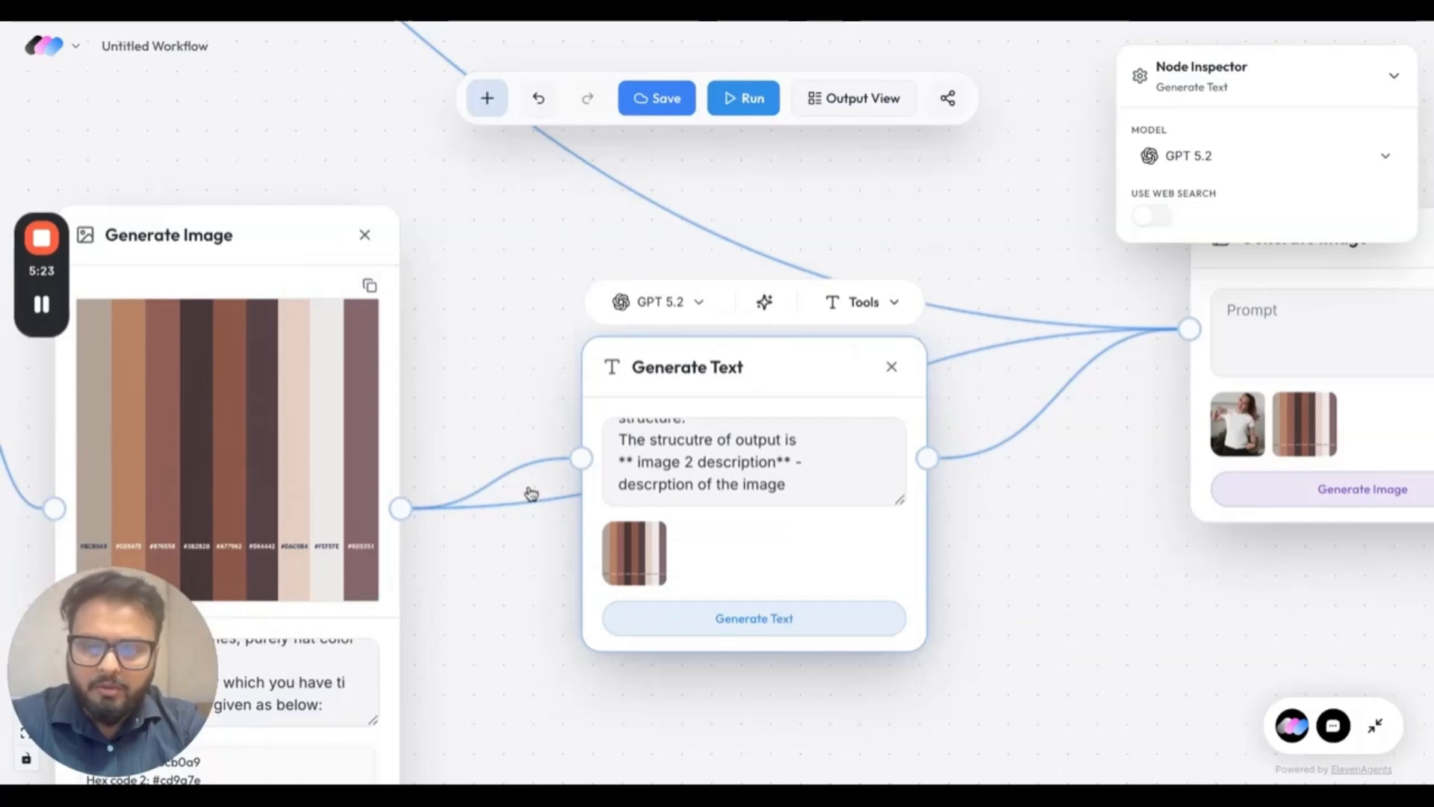
Generate the image 2 description from the palette image's text node.
{"action": "left_click", "coordinate": [704, 628]}
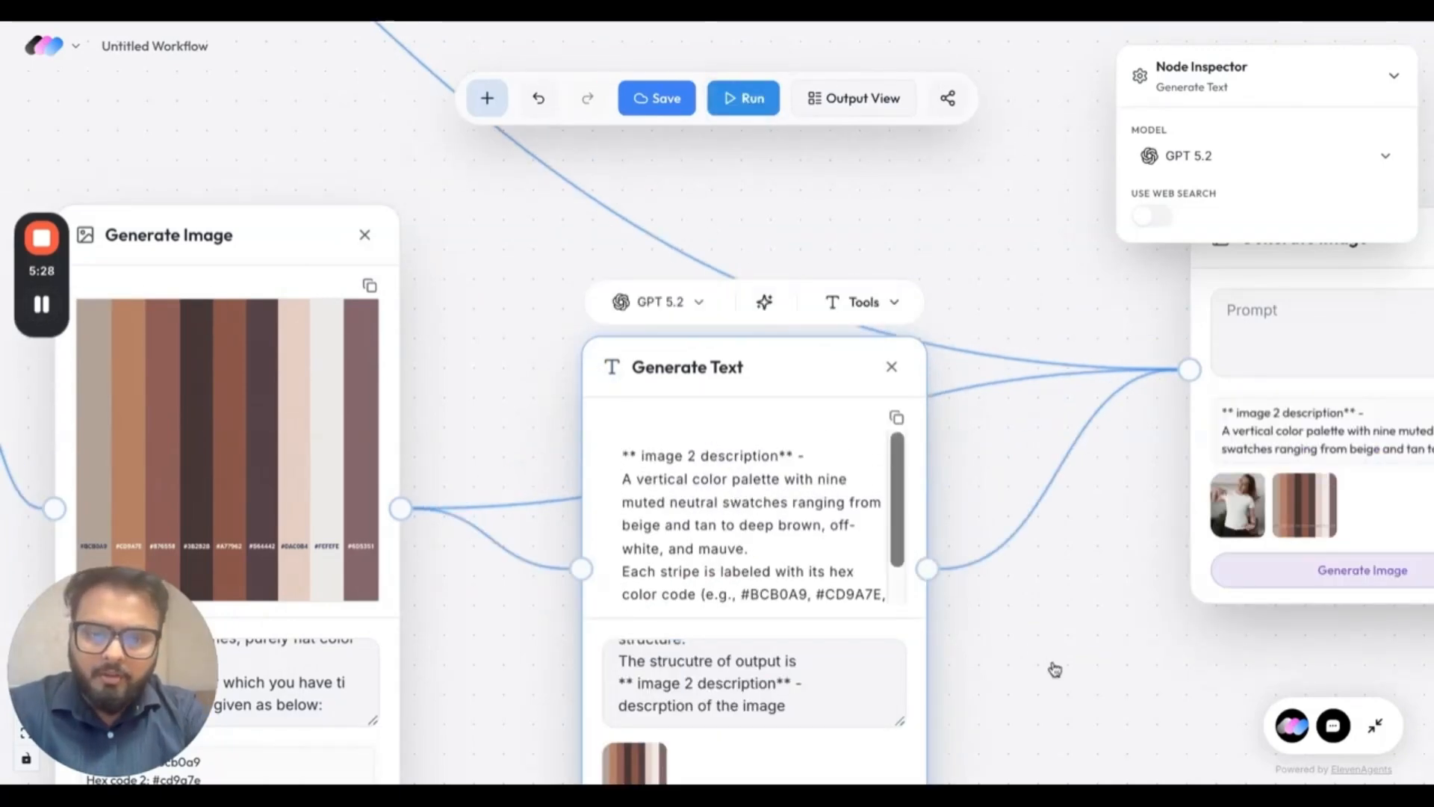
{"action": "scroll", "coordinate": [1054, 667], "scroll_direction": "down", "scroll_amount": 3}
{"action": "scroll", "coordinate": [1055, 667], "scroll_direction": "right", "scroll_amount": 3}
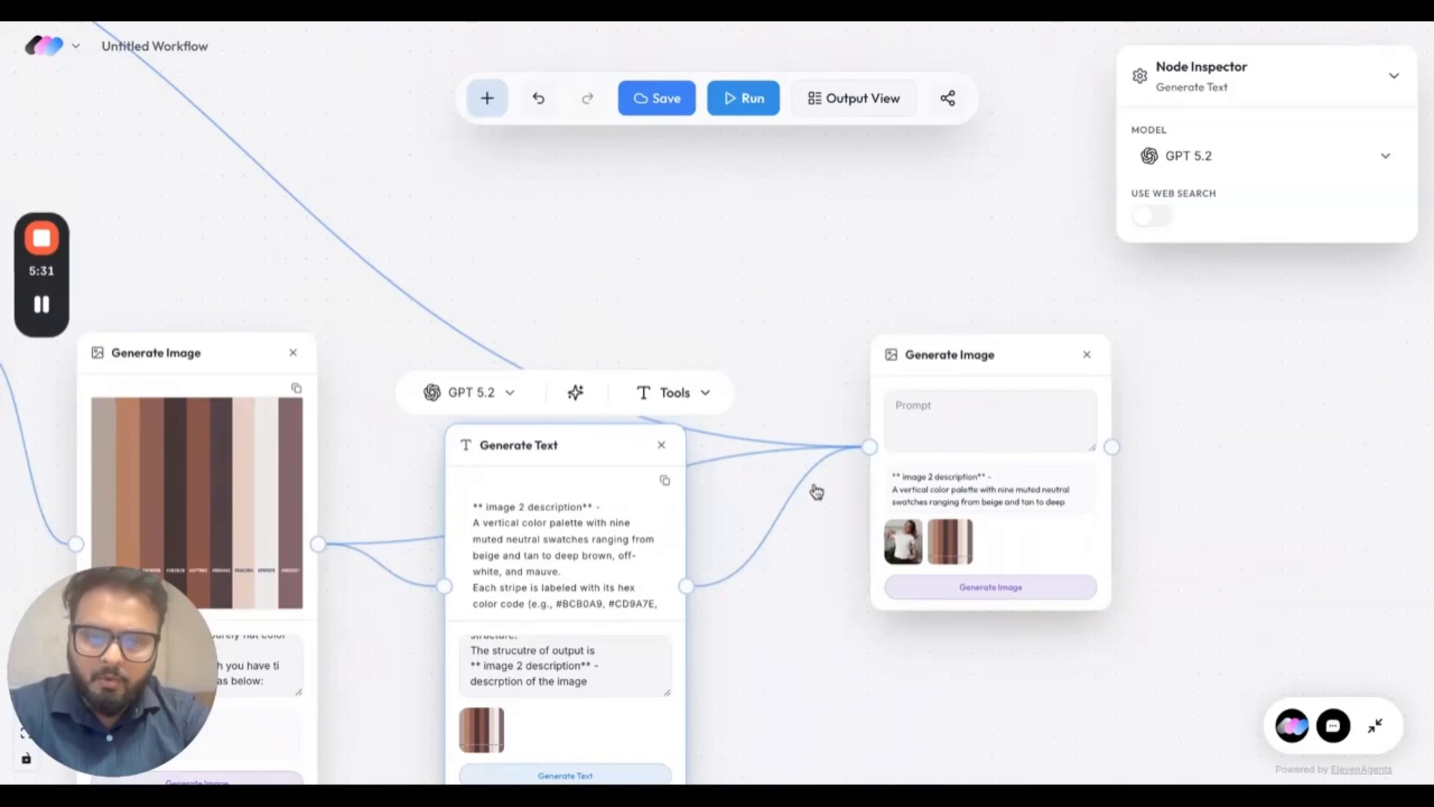
Paste the prompt for putting image 2's colours onto image 1 realistically into the final Generate Image node and choose the GPT Image 1.5 model.
{"action": "left_click", "coordinate": [929, 417]}
{"action": "key", "text": "ctrl+v"}
{"action": "scroll", "coordinate": [939, 425], "scroll_direction": "up", "scroll_amount": 5}
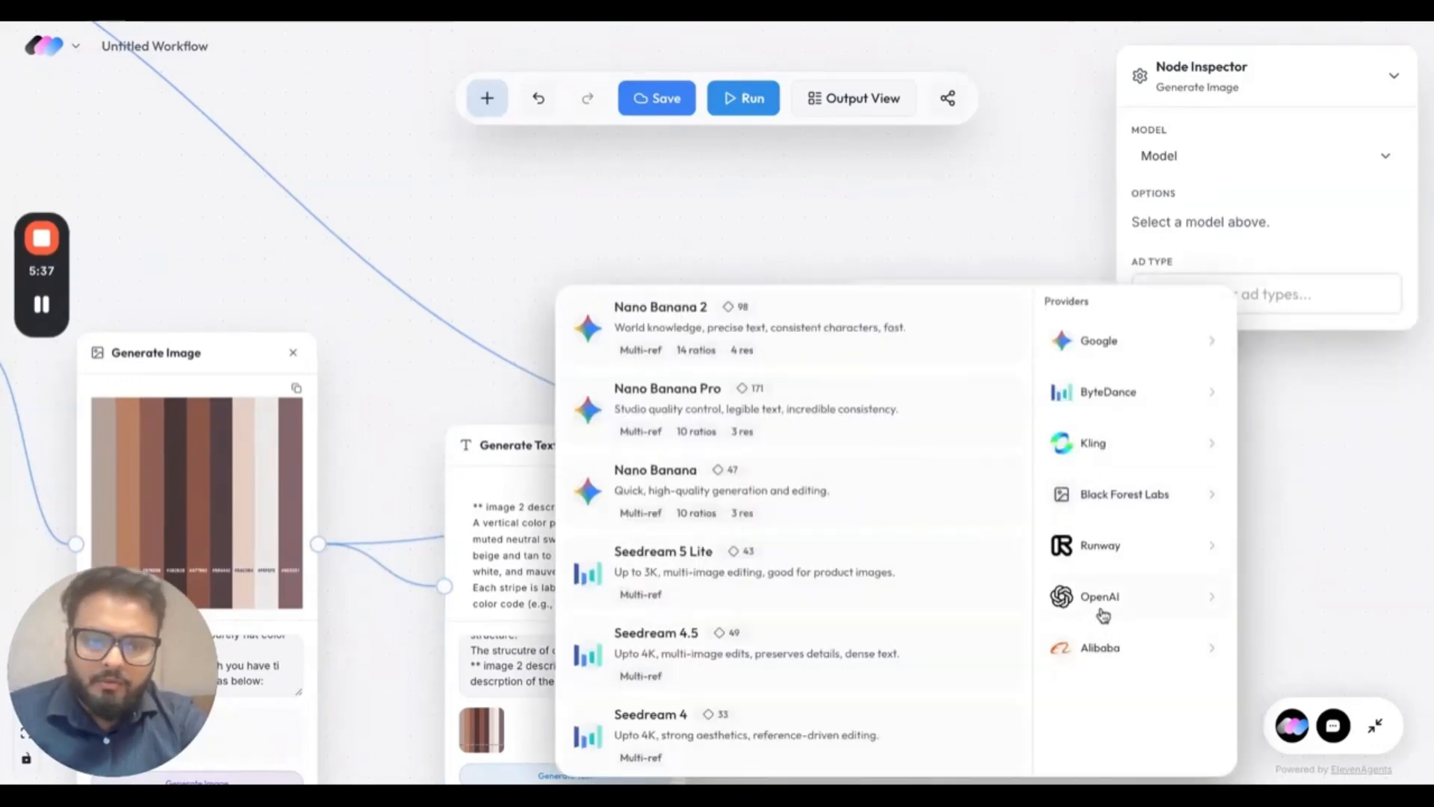
{"action": "left_click", "coordinate": [1102, 612]}
{"action": "left_click", "coordinate": [748, 330]}
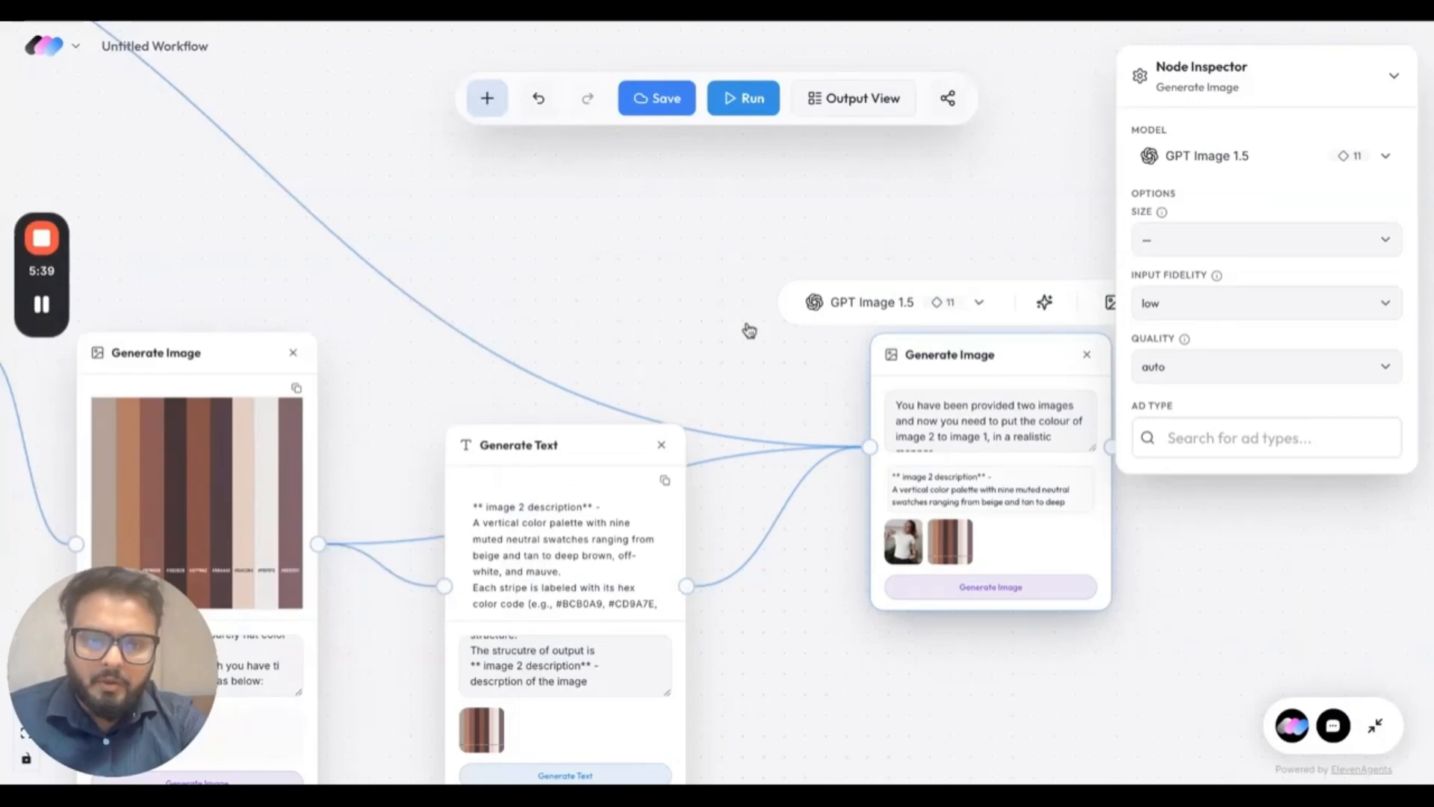
Move the final Generate Image node closer to the palette's text node and set its size option to 1024x1024.
{"action": "left_click_drag", "start_coordinate": [956, 373], "coordinate": [902, 331]}
{"action": "left_click", "coordinate": [1153, 249]}
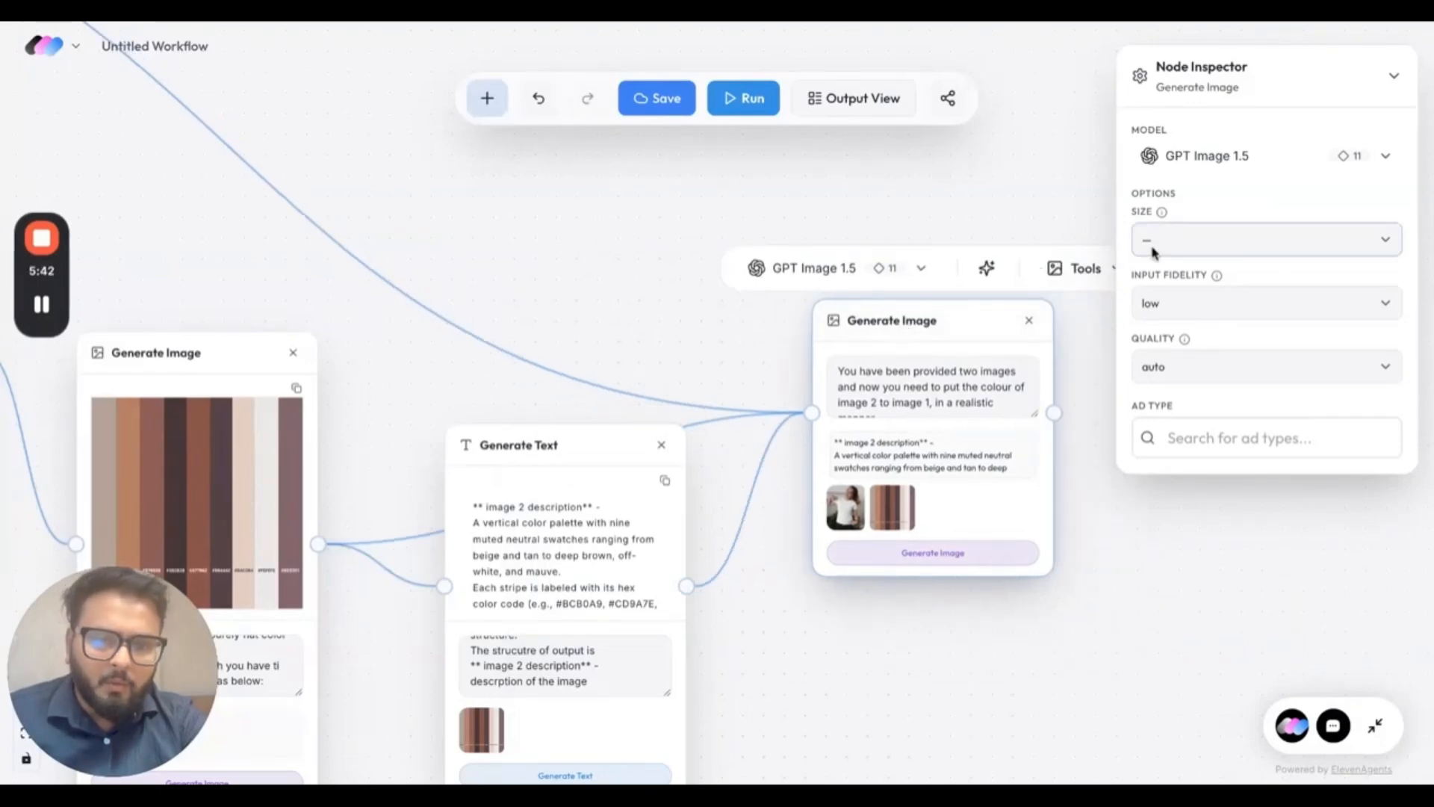
{"action": "left_click", "coordinate": [1154, 257]}
Review the final node's prompt and the image 2 description passed to it, and generate the recoloured T-shirt image.
{"action": "scroll", "coordinate": [1062, 441], "scroll_direction": "up", "scroll_amount": 3}
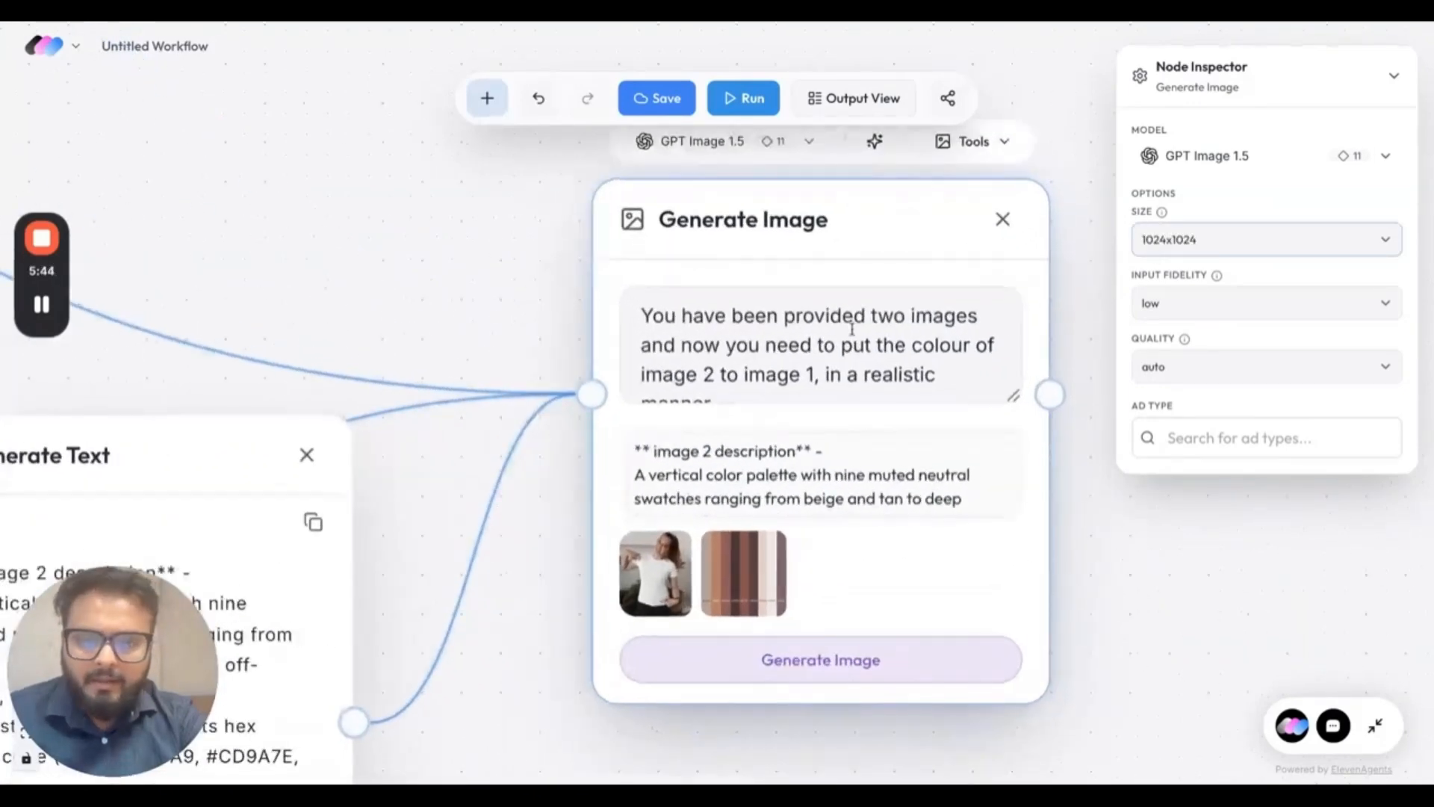
{"action": "scroll", "coordinate": [851, 321], "scroll_direction": "down", "scroll_amount": 1}
{"action": "scroll", "coordinate": [852, 328], "scroll_direction": "down", "scroll_amount": 3}
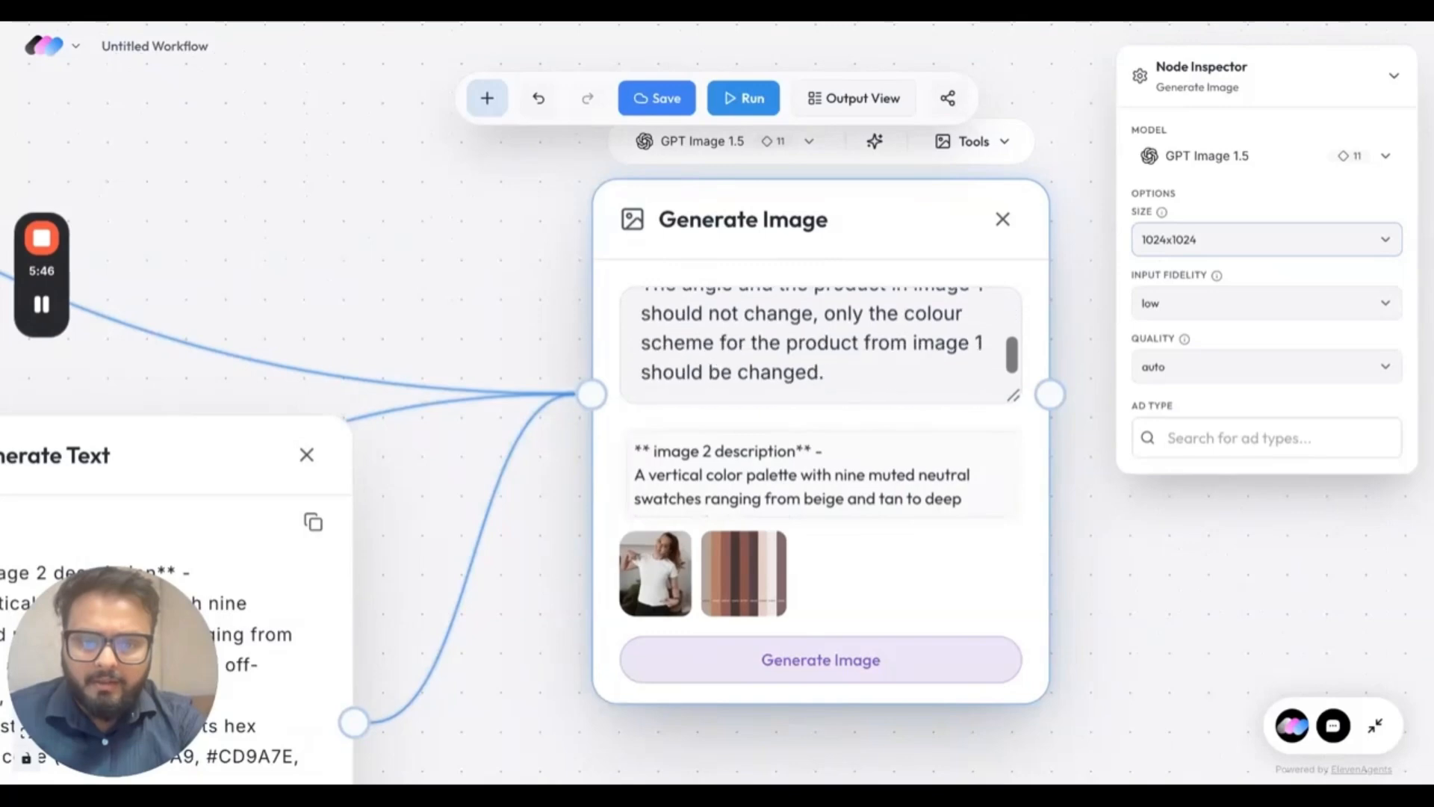
{"action": "scroll", "coordinate": [852, 328], "scroll_direction": "up", "scroll_amount": 3}
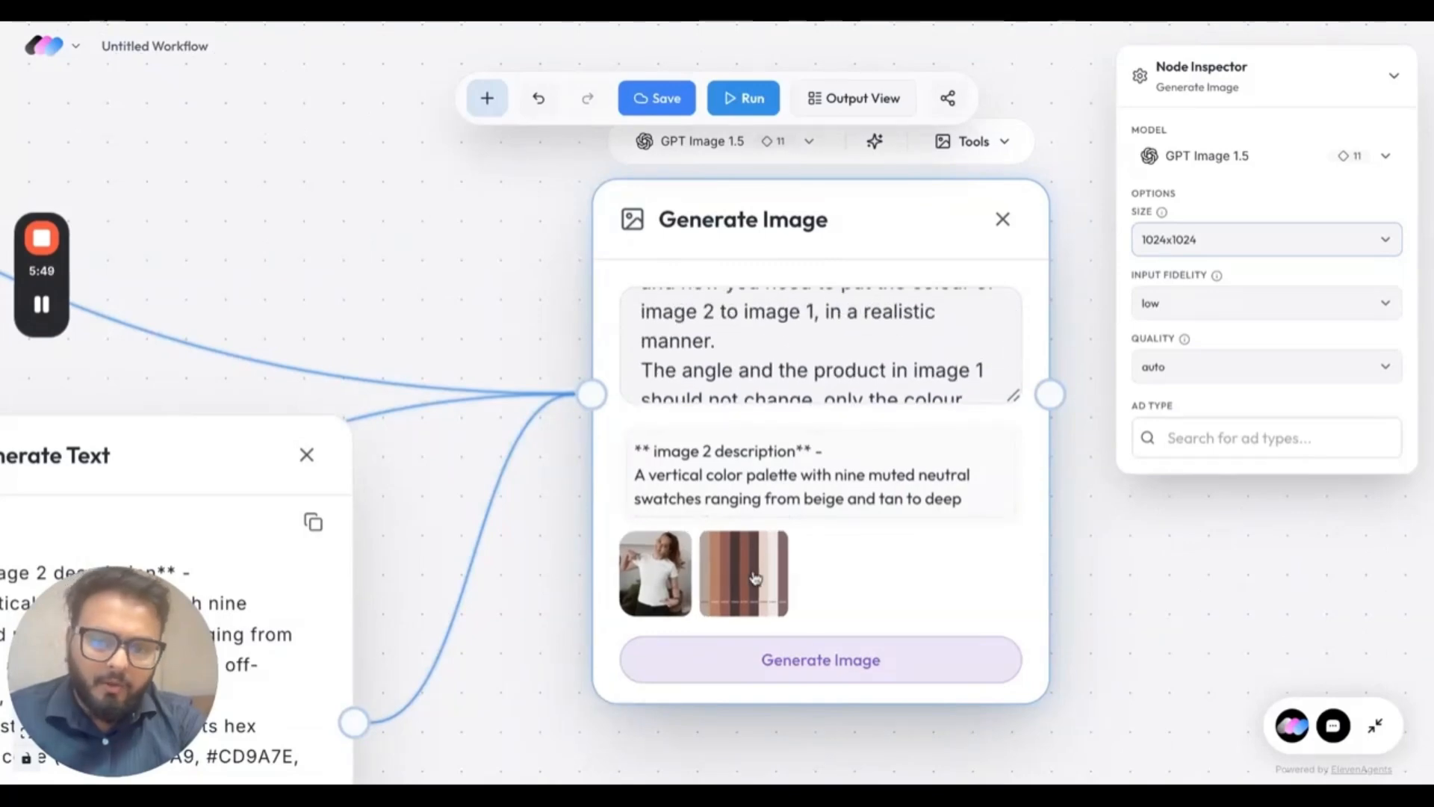
{"action": "scroll", "coordinate": [731, 484], "scroll_direction": "down", "scroll_amount": 3}
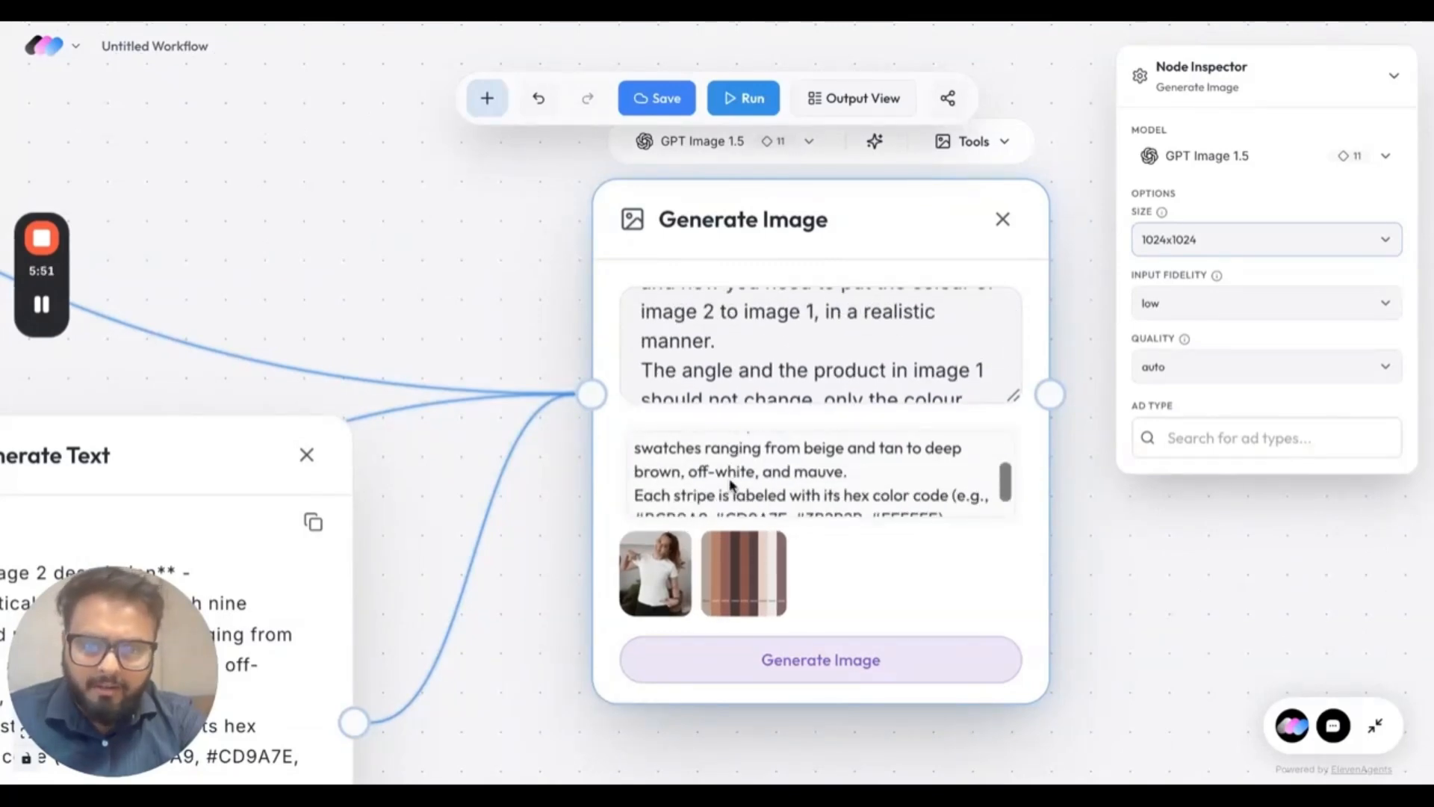
{"action": "left_click", "coordinate": [724, 682]}
Connect the Start node to the Upload node holding the T-shirt photo.
{"action": "scroll", "coordinate": [545, 663], "scroll_direction": "down", "scroll_amount": 2}
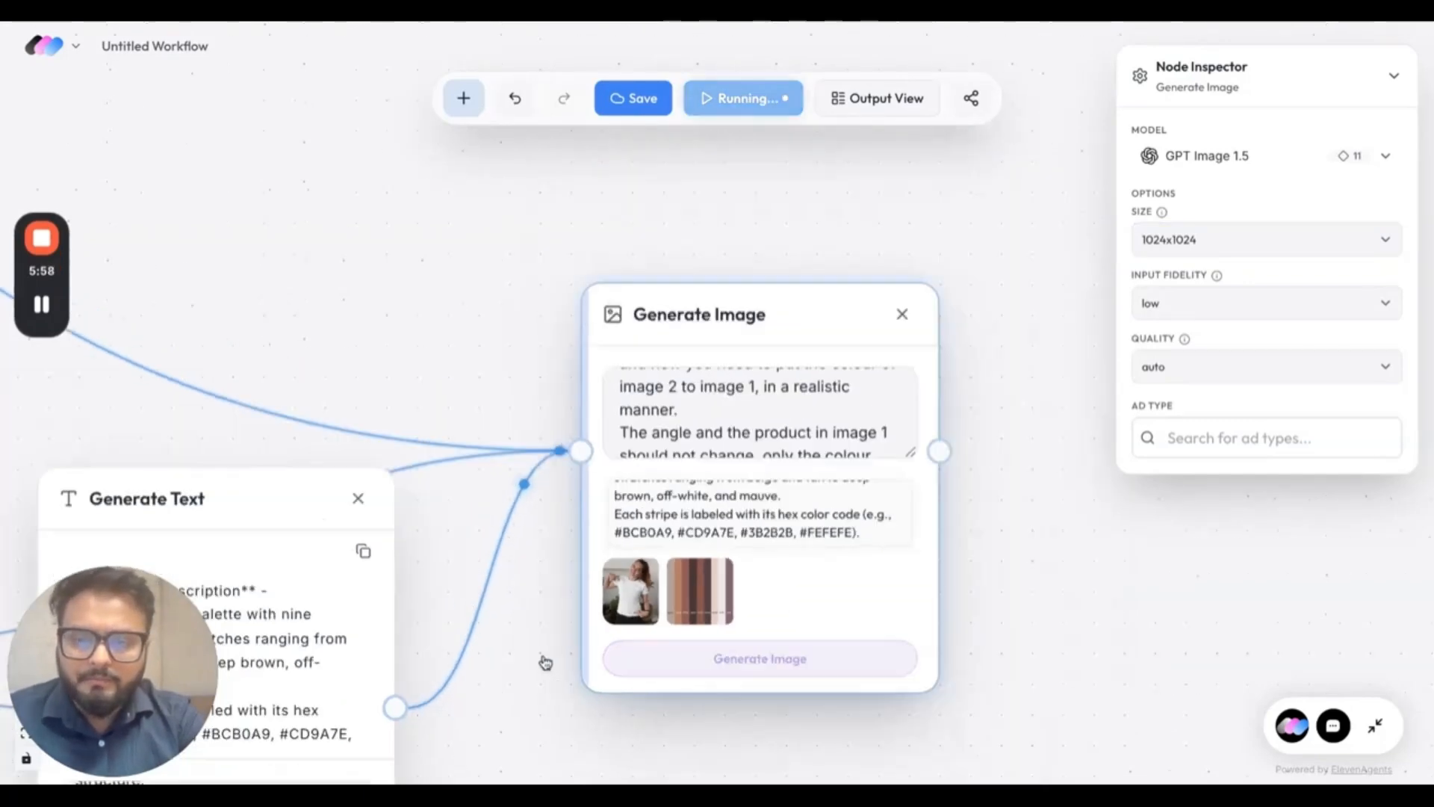
{"action": "scroll", "coordinate": [545, 663], "scroll_direction": "down", "scroll_amount": 5}
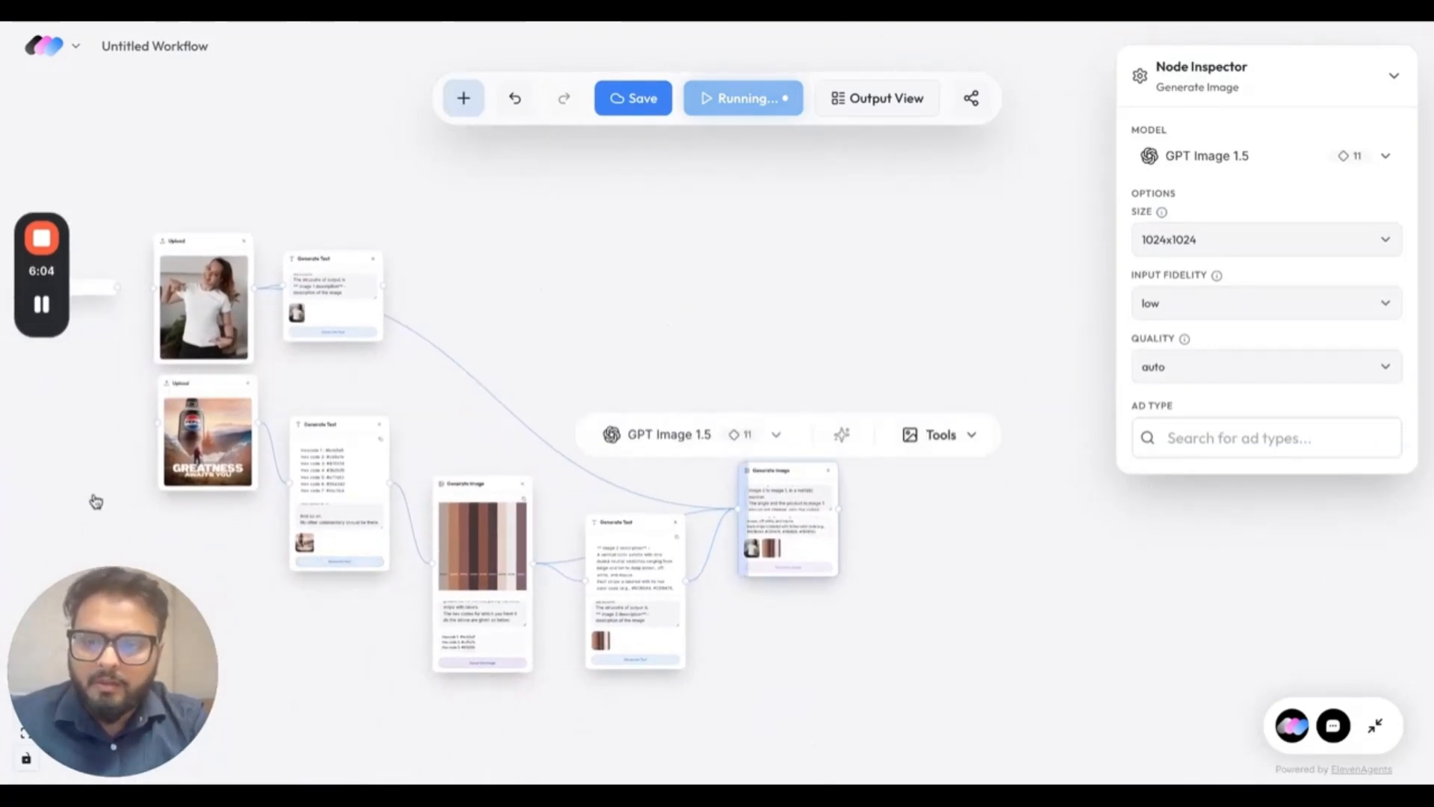
{"action": "scroll", "coordinate": [96, 501], "scroll_direction": "up", "scroll_amount": 3}
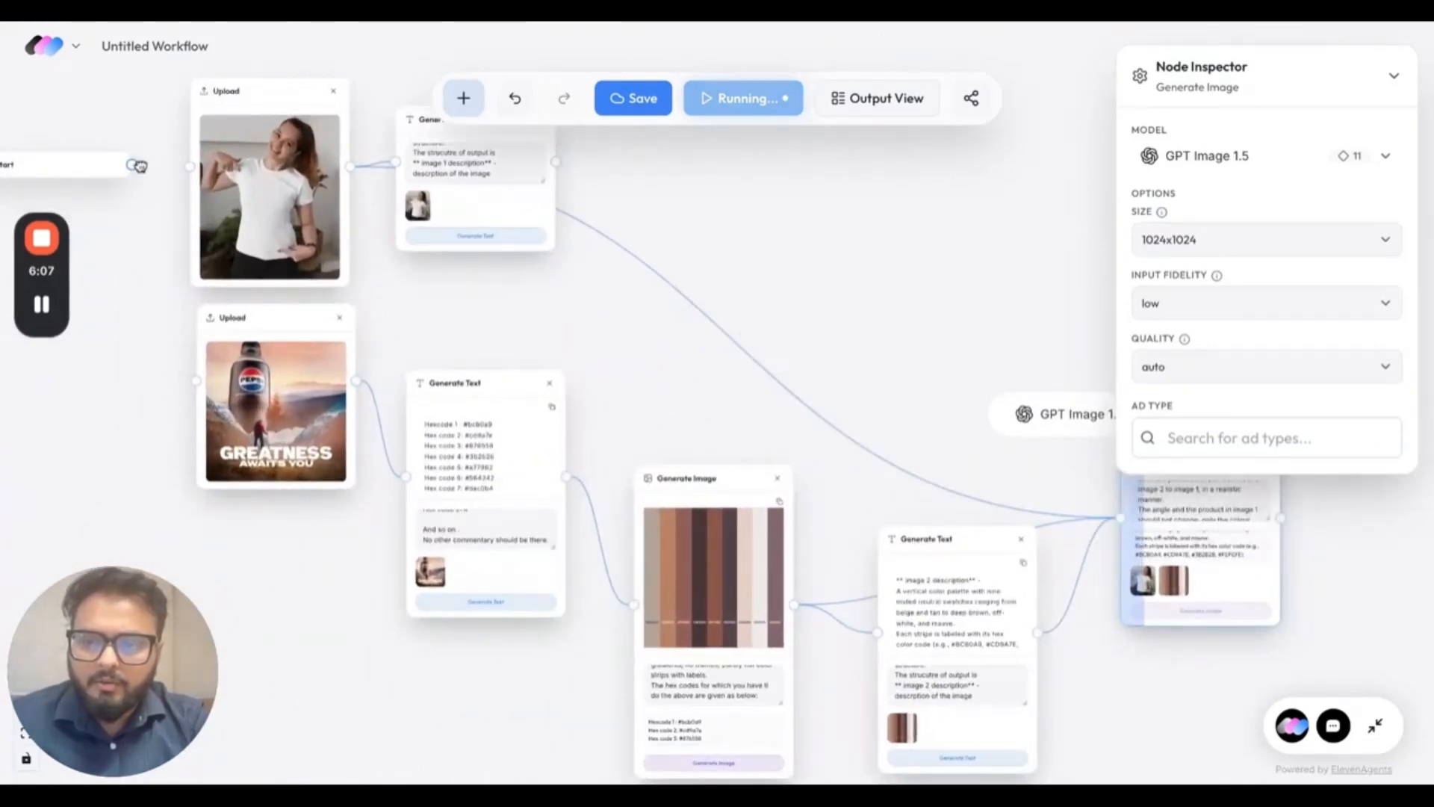
{"action": "left_click_drag", "start_coordinate": [139, 166], "coordinate": [193, 165]}
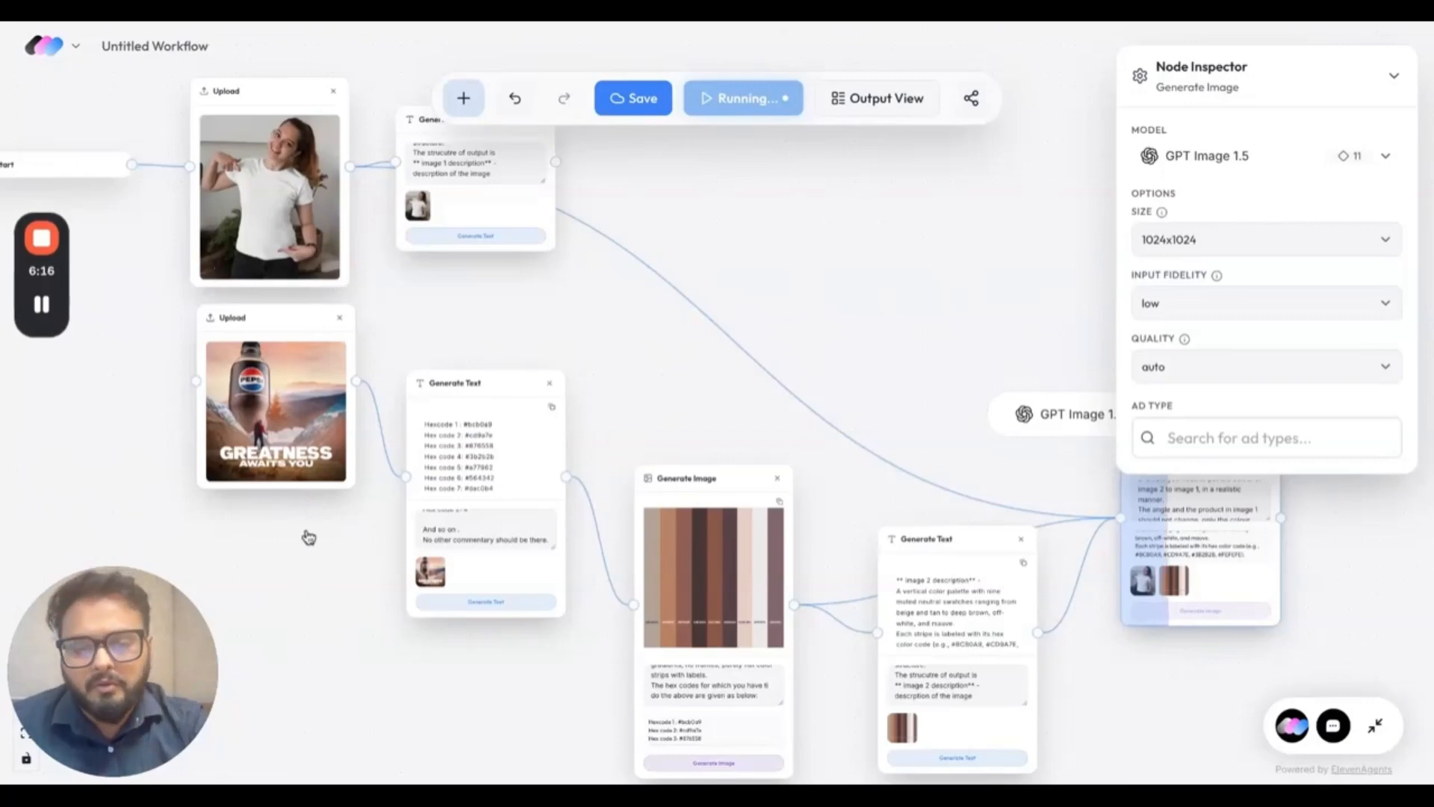
{"action": "scroll", "coordinate": [332, 567], "scroll_direction": "down", "scroll_amount": 5}
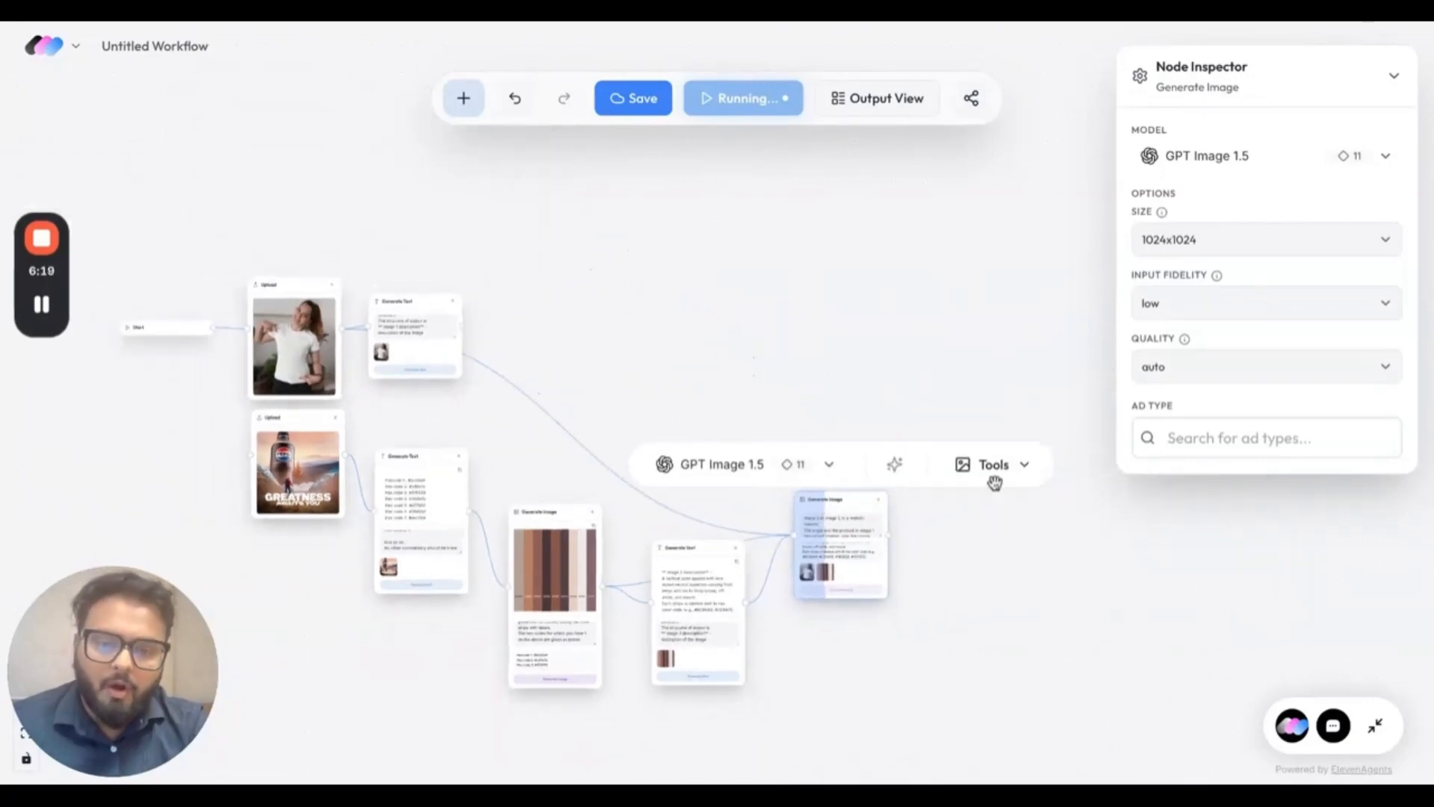
Examine the recoloured T-shirt image in its node and enlarged in the image editor, and close the editor.
{"action": "scroll", "coordinate": [976, 572], "scroll_direction": "up", "scroll_amount": 4}
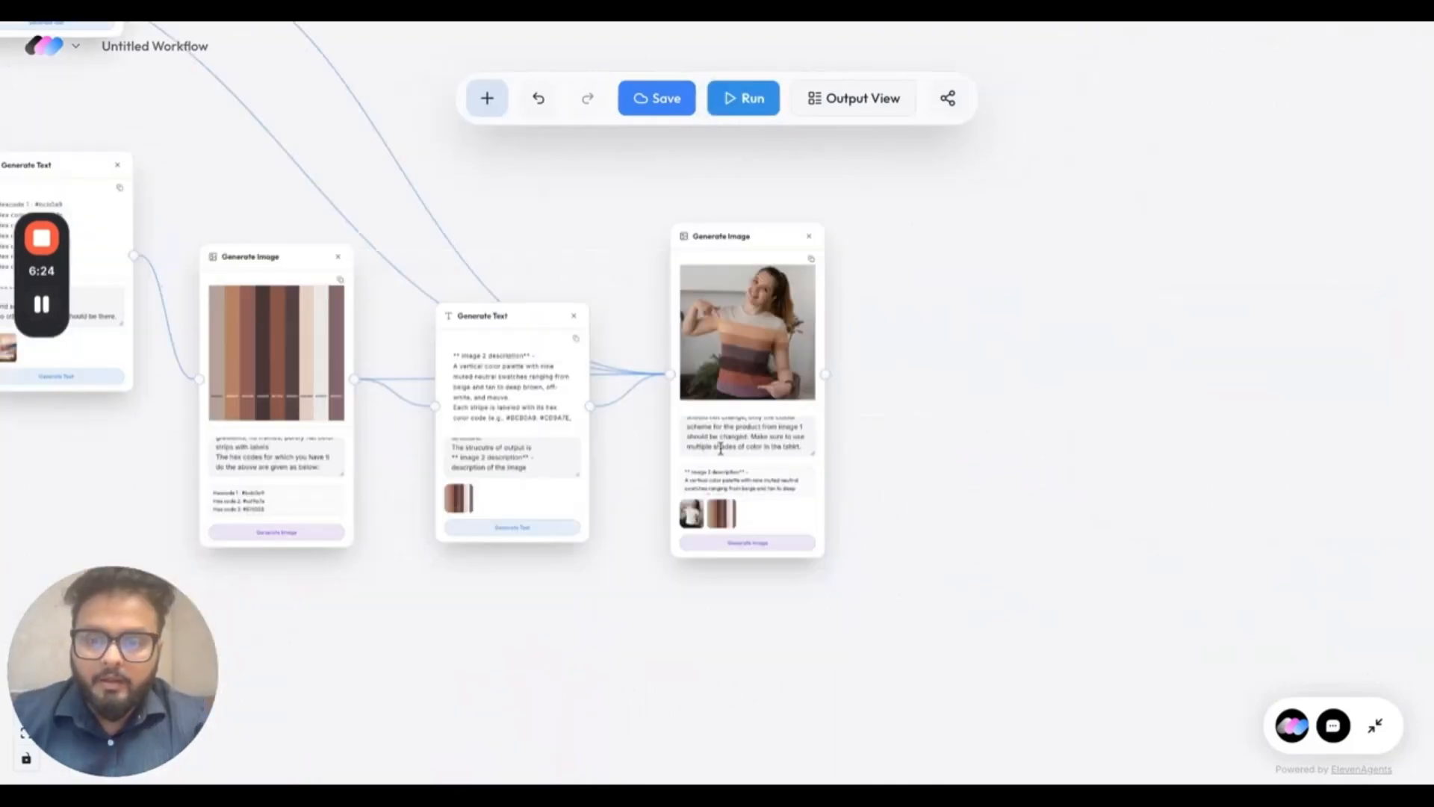
{"action": "scroll", "coordinate": [853, 381], "scroll_direction": "up", "scroll_amount": 5}
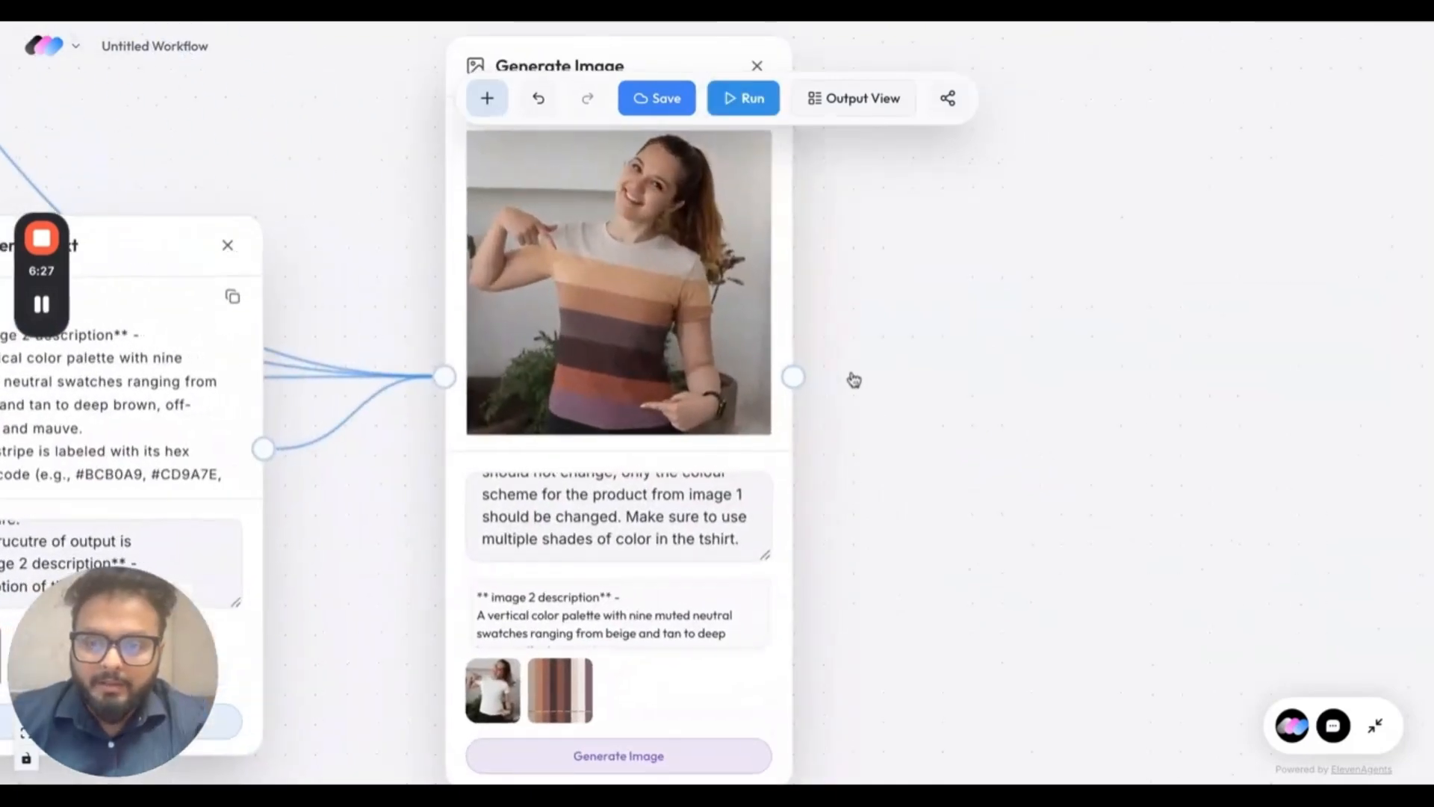
{"action": "scroll", "coordinate": [698, 360], "scroll_direction": "down", "scroll_amount": 5}
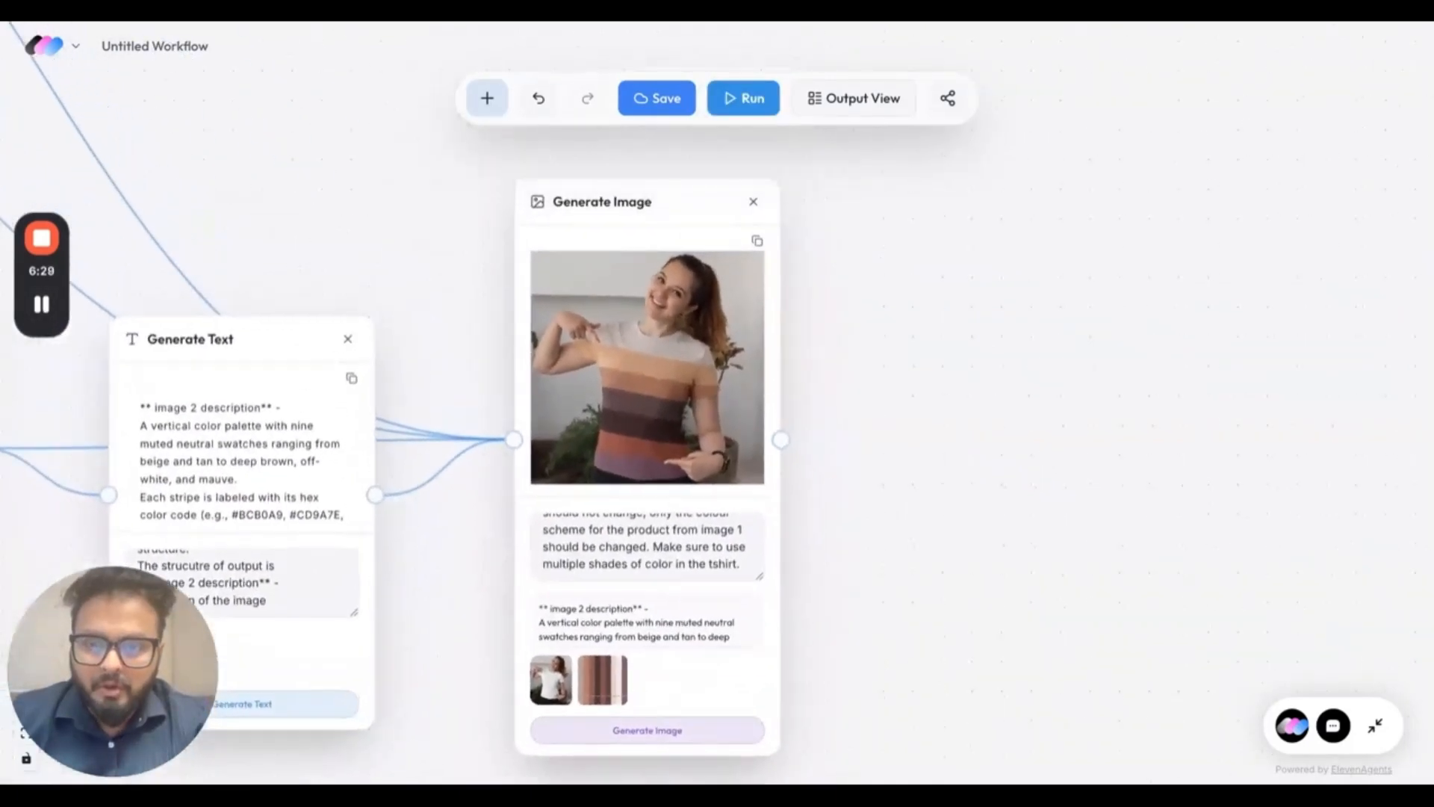
{"action": "left_click", "coordinate": [698, 361]}
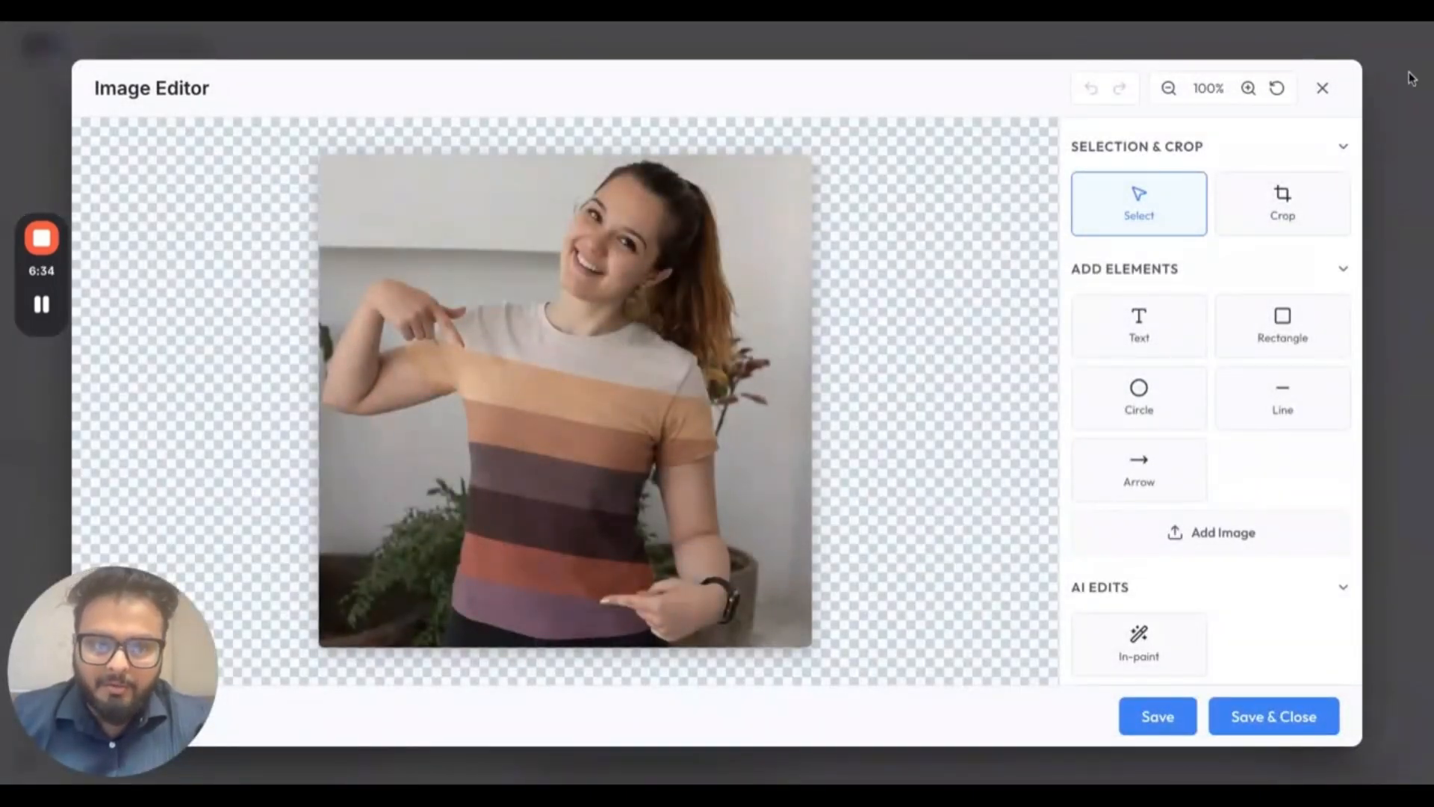
{"action": "left_click", "coordinate": [1322, 87]}
Turn on Output View and move the poster's Upload node and the T-shirt photo's text node above the final image.
{"action": "scroll", "coordinate": [1018, 394], "scroll_direction": "down", "scroll_amount": 5}
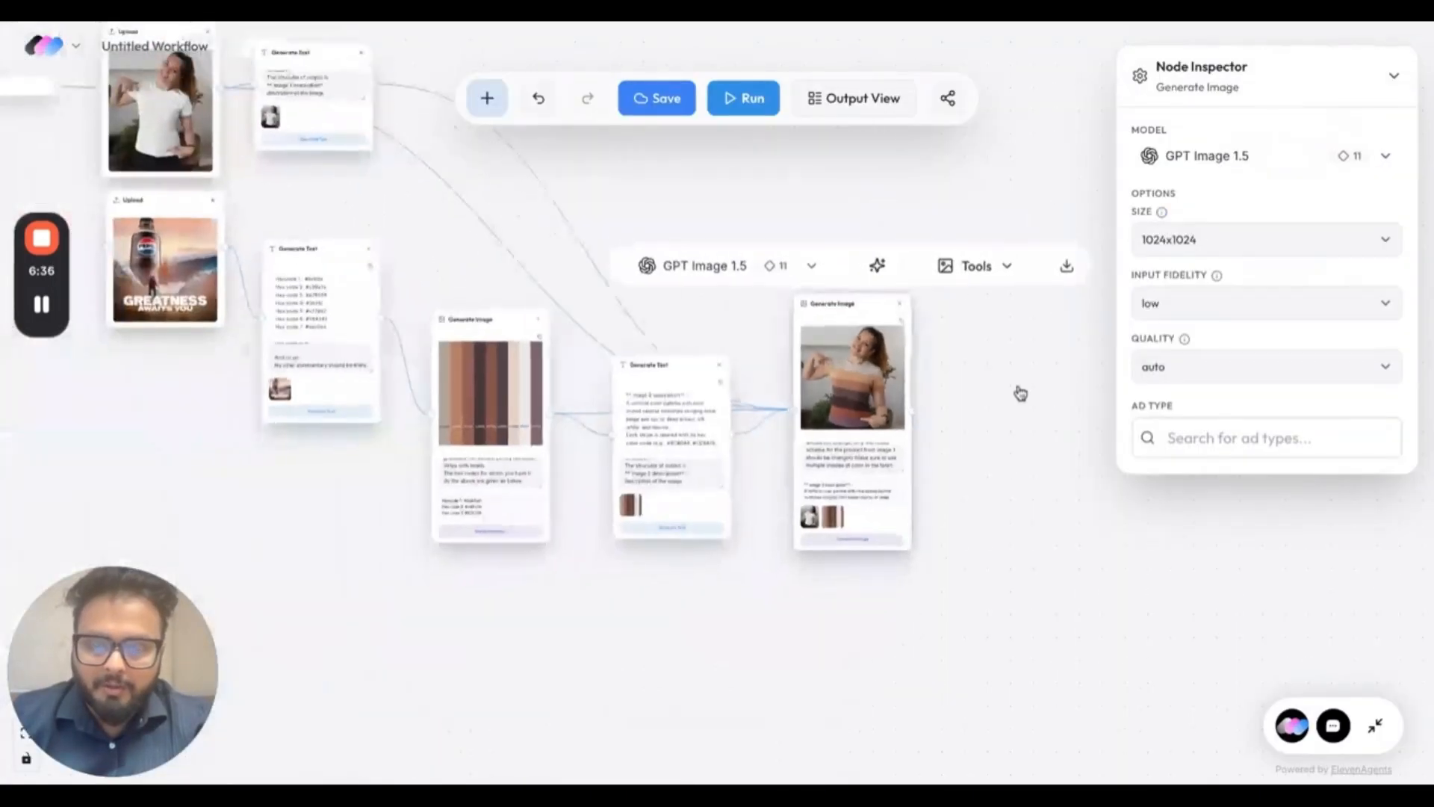
{"action": "left_click", "coordinate": [858, 98]}
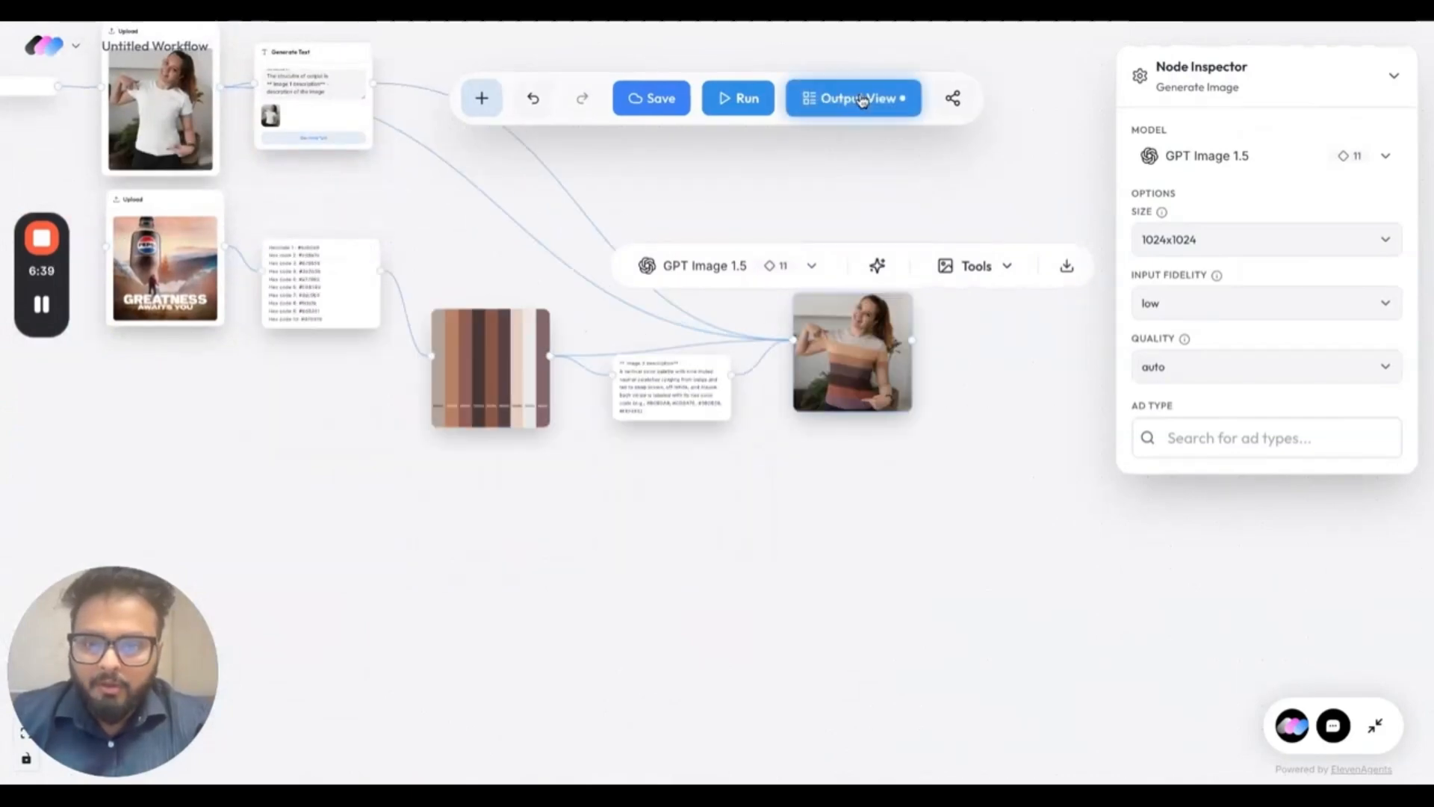
{"action": "left_click_drag", "start_coordinate": [170, 207], "coordinate": [864, 171]}
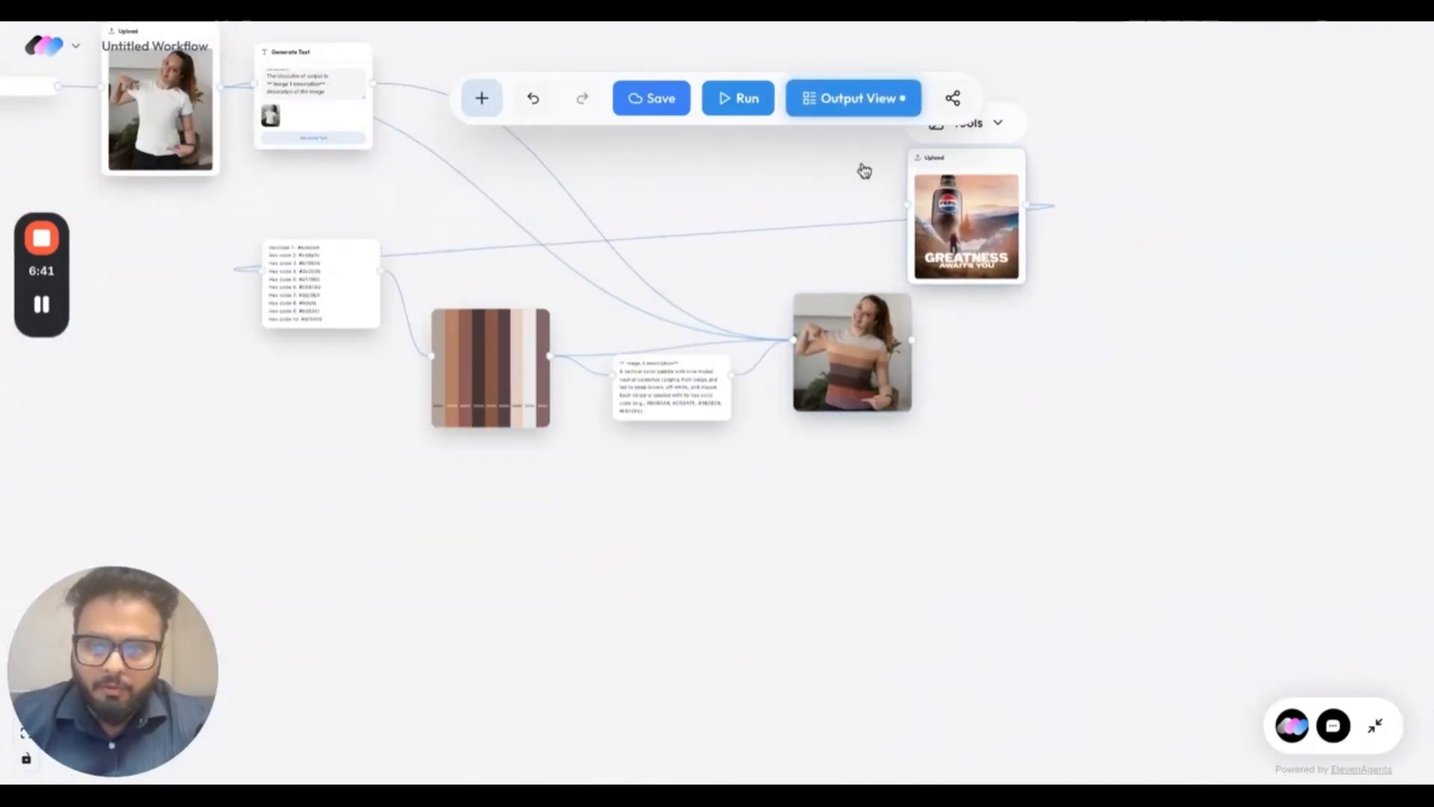
{"action": "scroll", "coordinate": [187, 256], "scroll_direction": "up", "scroll_amount": 2}
{"action": "left_click_drag", "start_coordinate": [309, 119], "coordinate": [729, 229]}
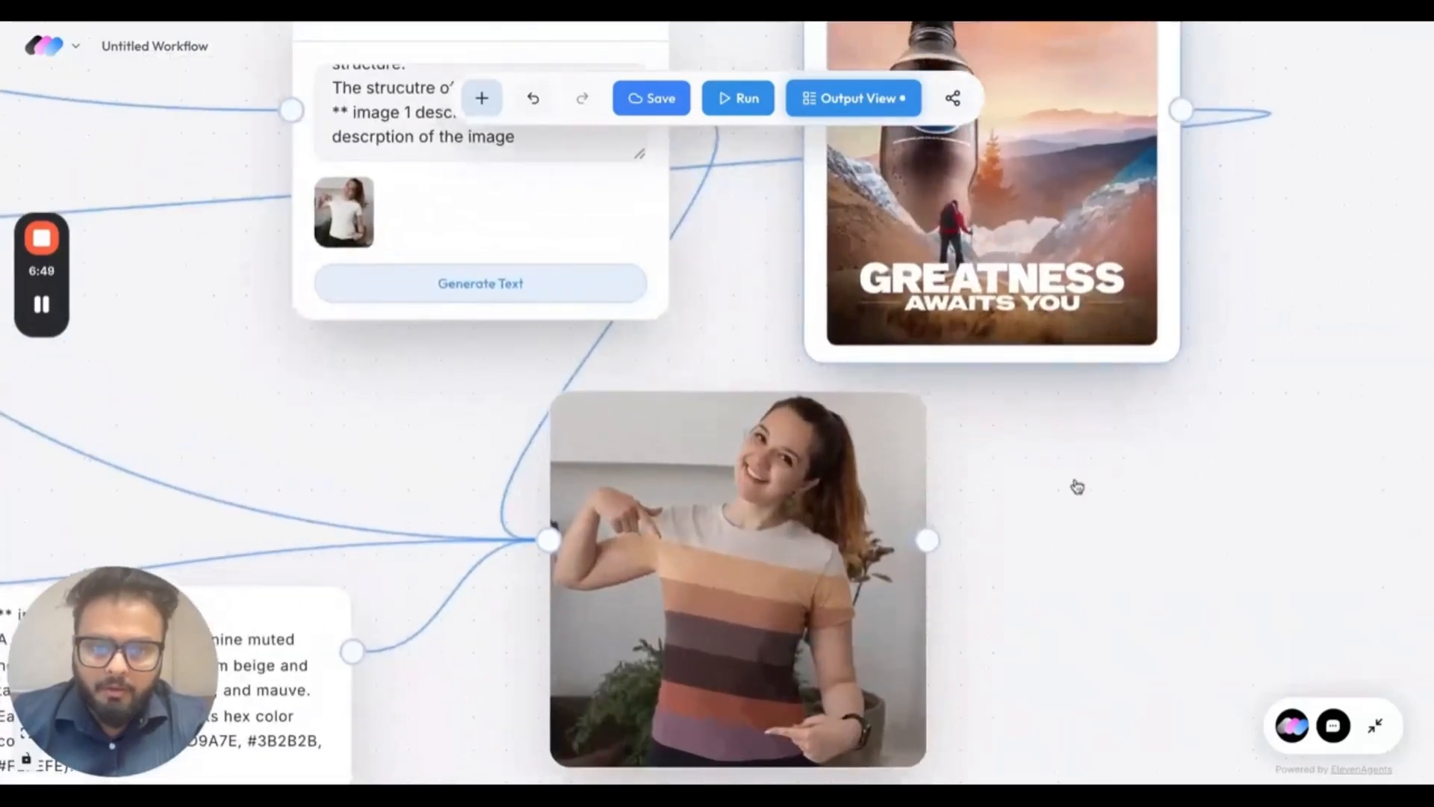
Compare the recoloured T-shirt with the poster's colours and look over the whole workflow.
{"action": "scroll", "coordinate": [1077, 486], "scroll_direction": "down", "scroll_amount": 2}
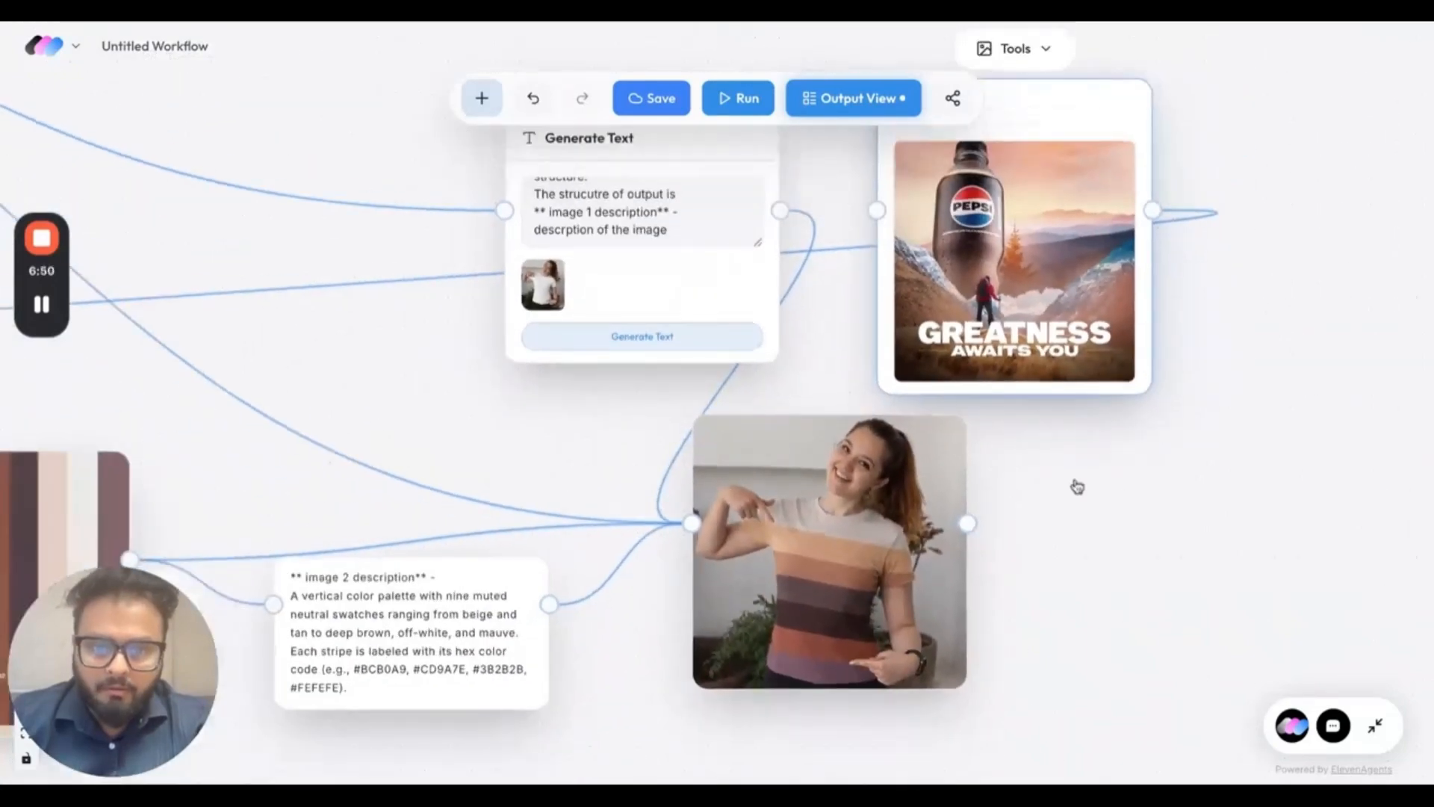
{"action": "left_click", "coordinate": [780, 608]}
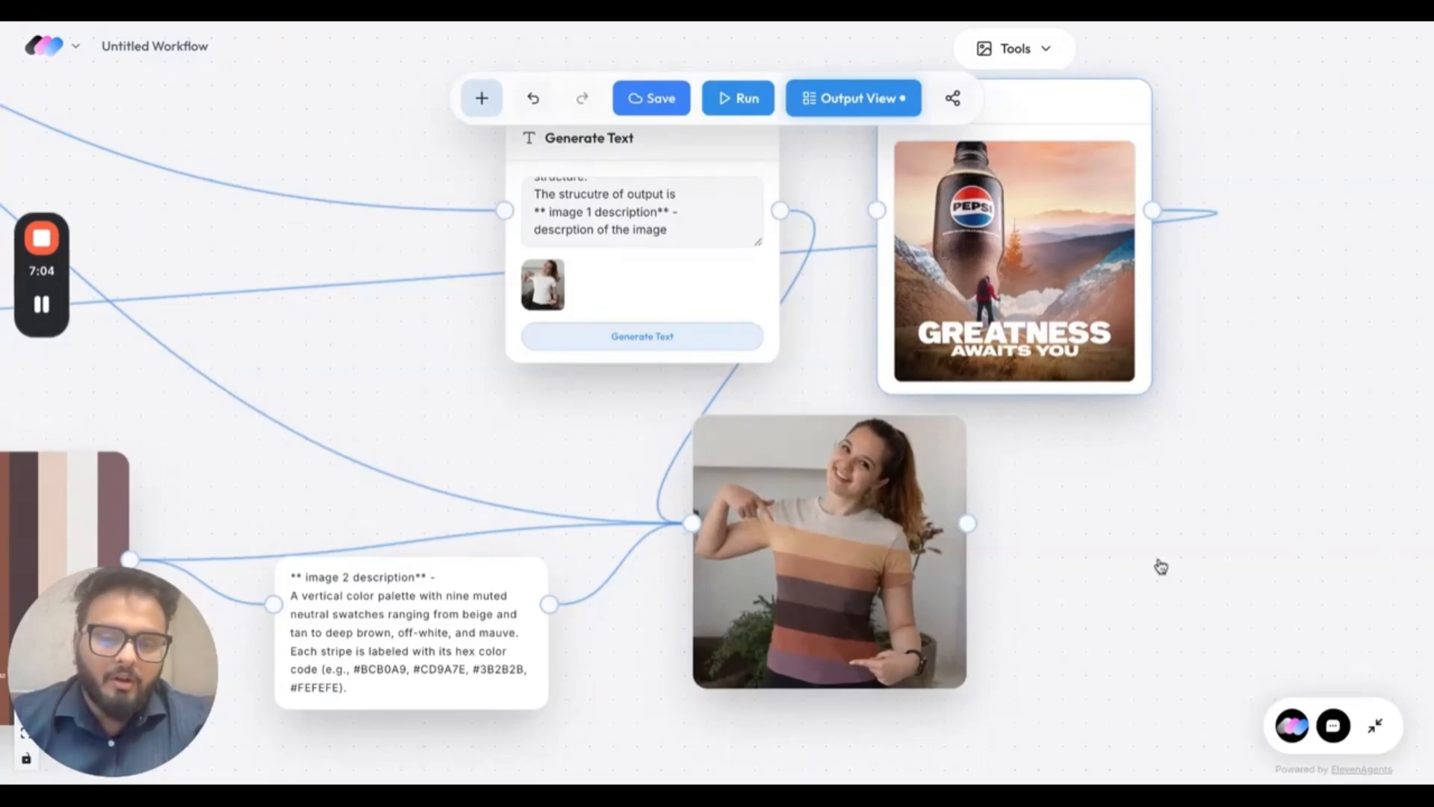
{"action": "scroll", "coordinate": [1161, 566], "scroll_direction": "down", "scroll_amount": 5}
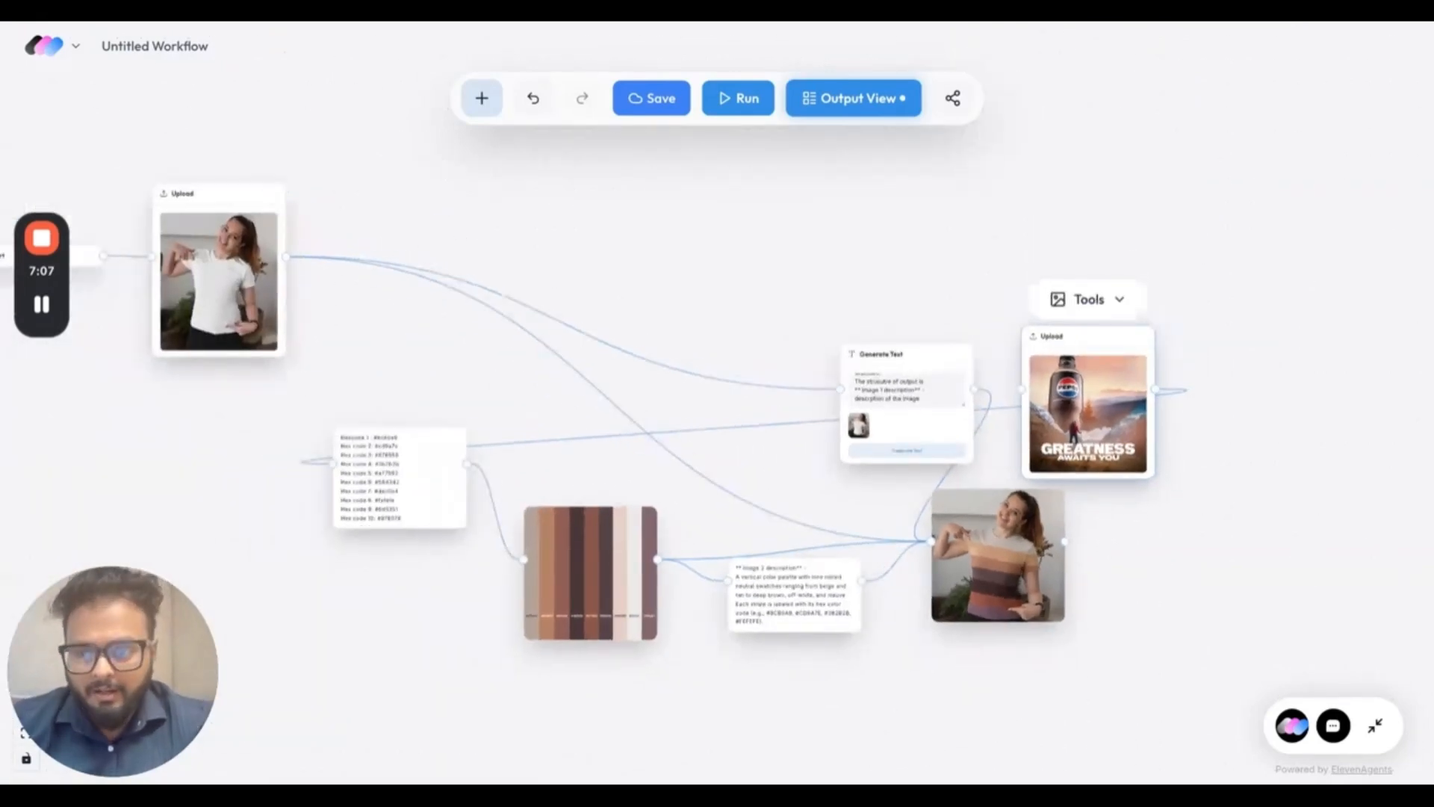